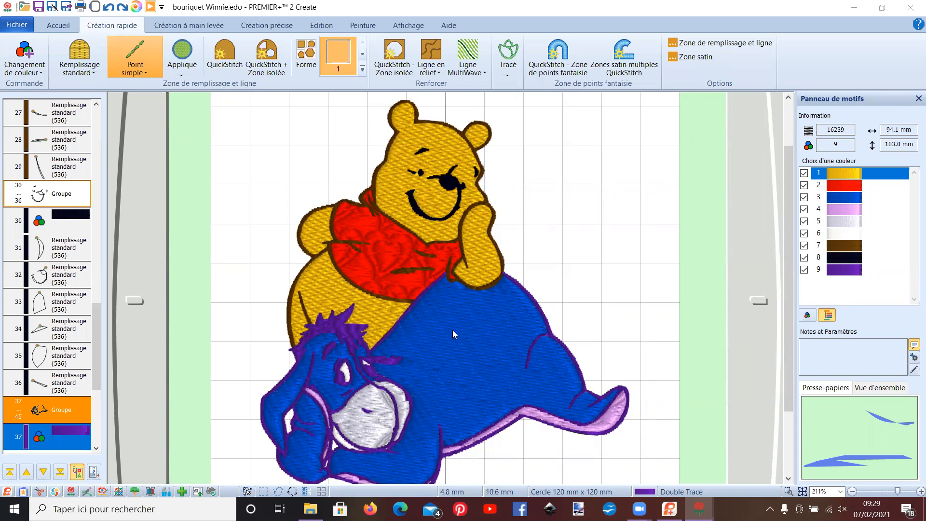
left_click(18, 24)
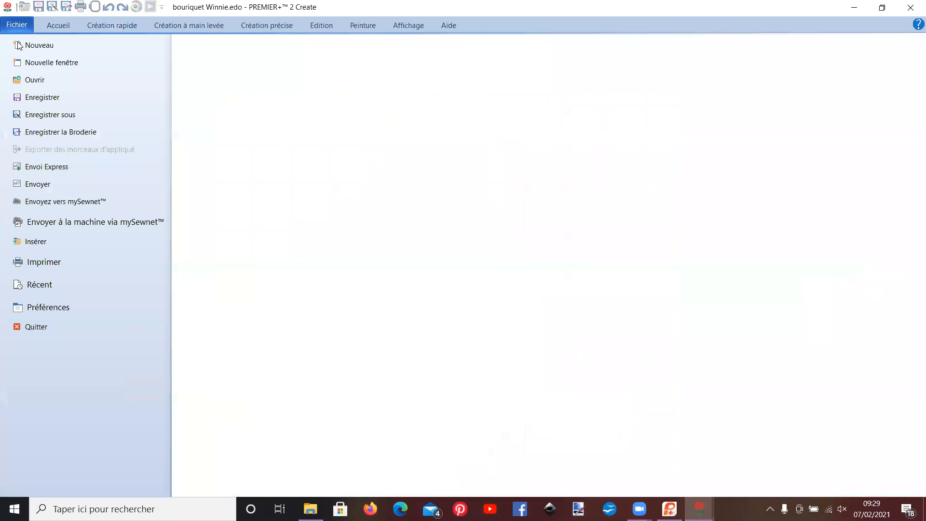
left_click(26, 81)
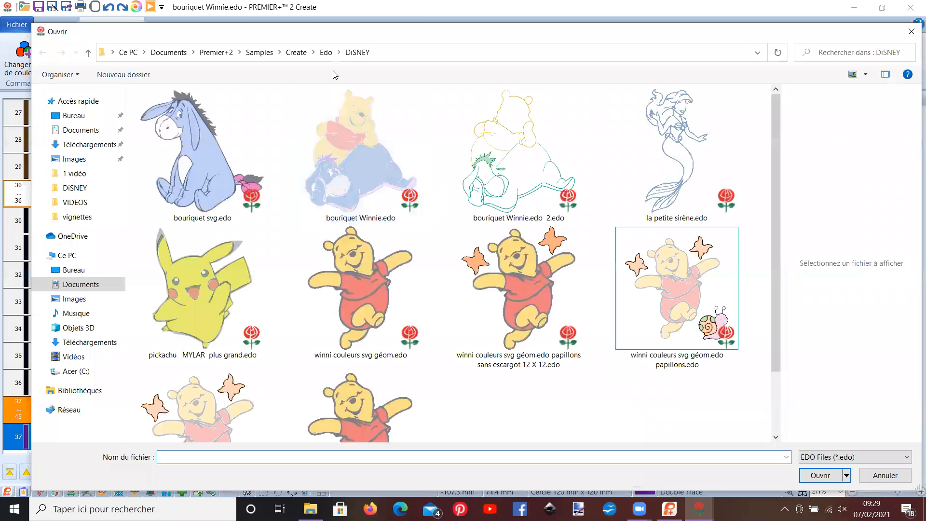
left_click(324, 53)
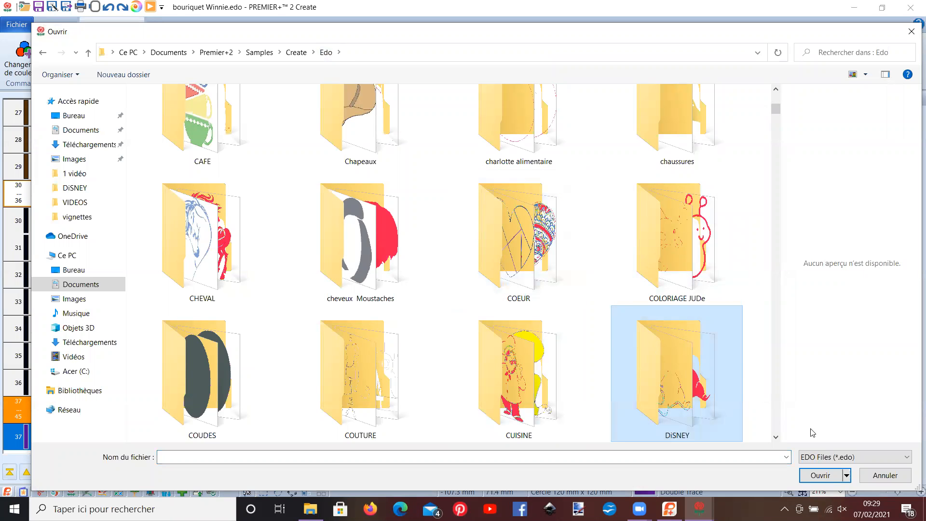
left_click(820, 476)
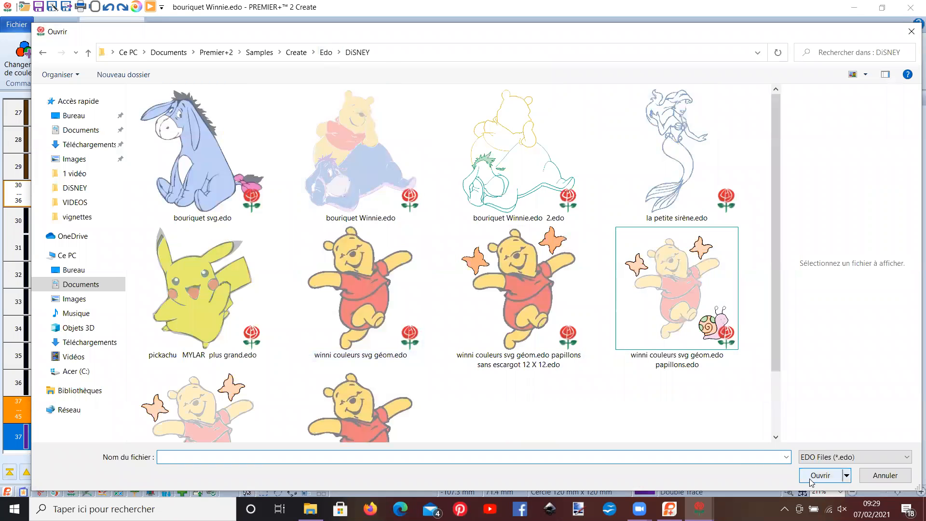
left_click(910, 34)
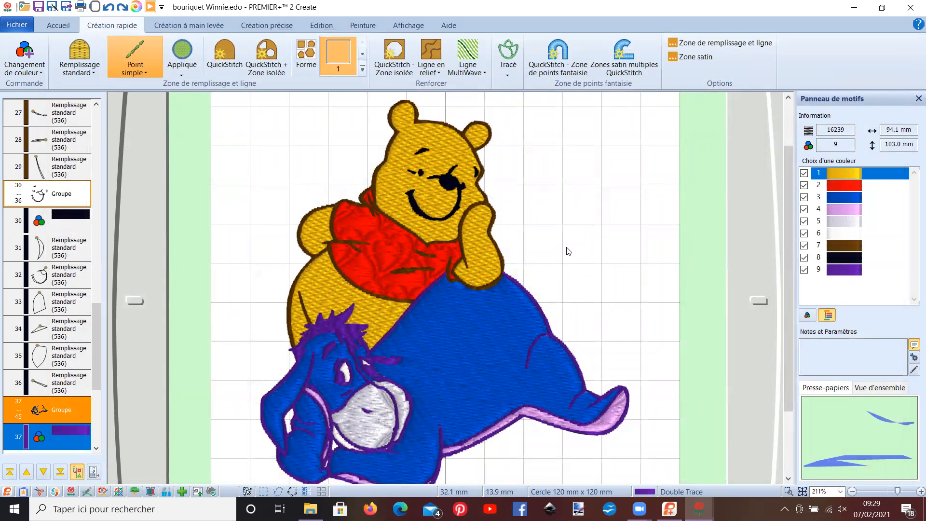
- Delete the group of purple outline objects 37 to 45 that outlines Eeyore
scroll(464, 237, "down", 1)
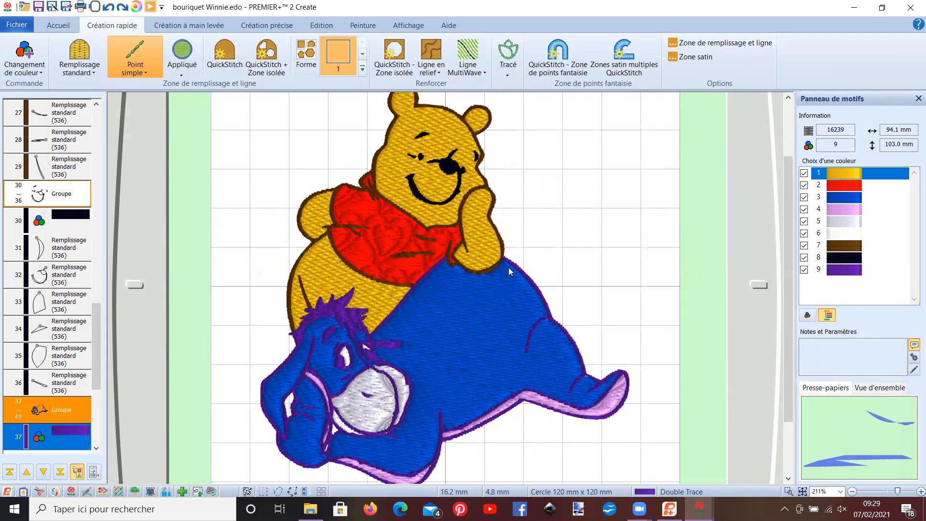
scroll(508, 267, "down", 2)
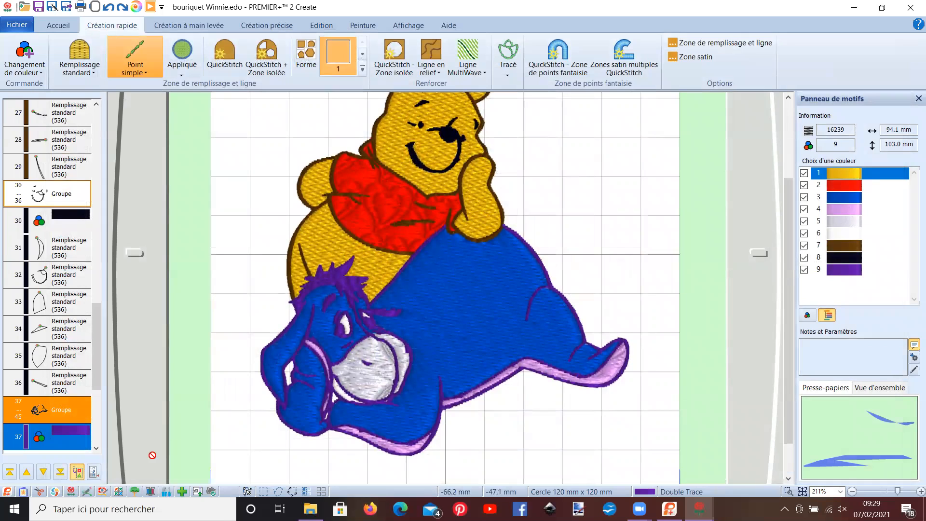
left_click_drag(98, 376, 97, 401)
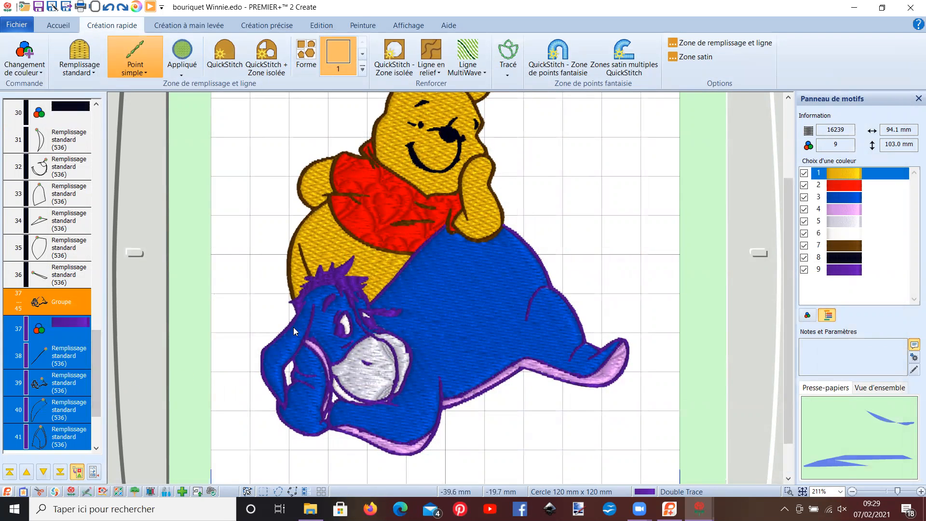
left_click(324, 281)
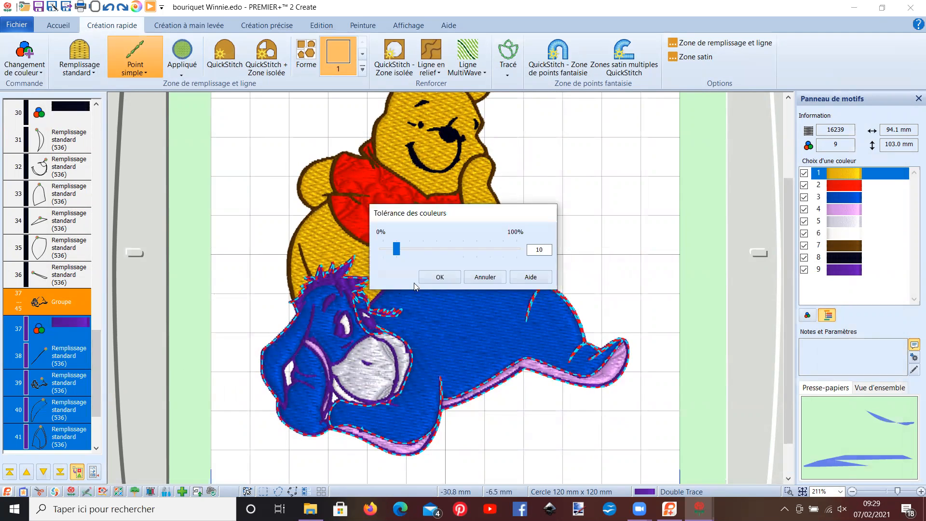
left_click(485, 277)
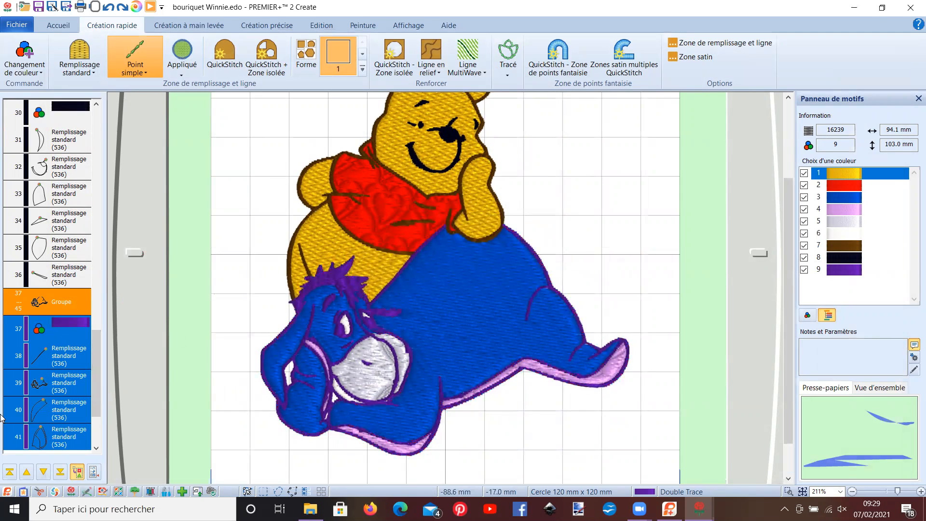
left_click(60, 299)
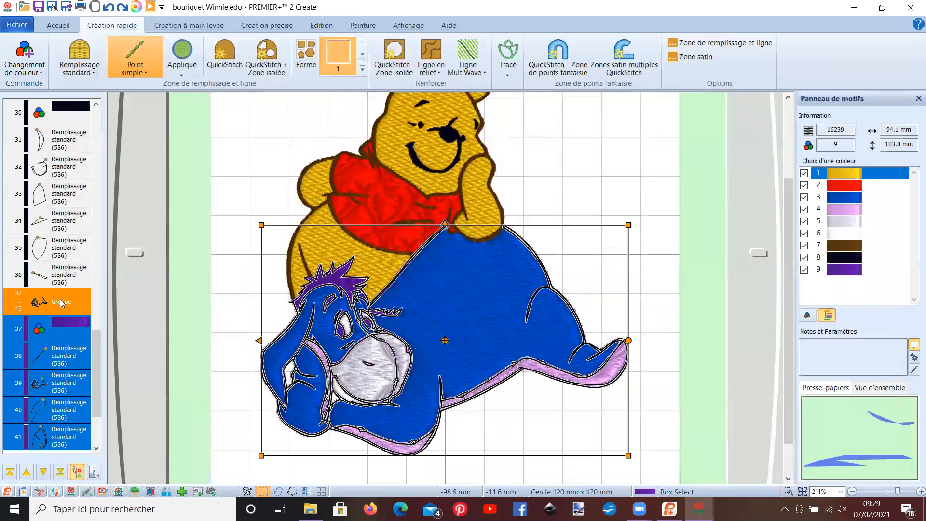
key("Delete")
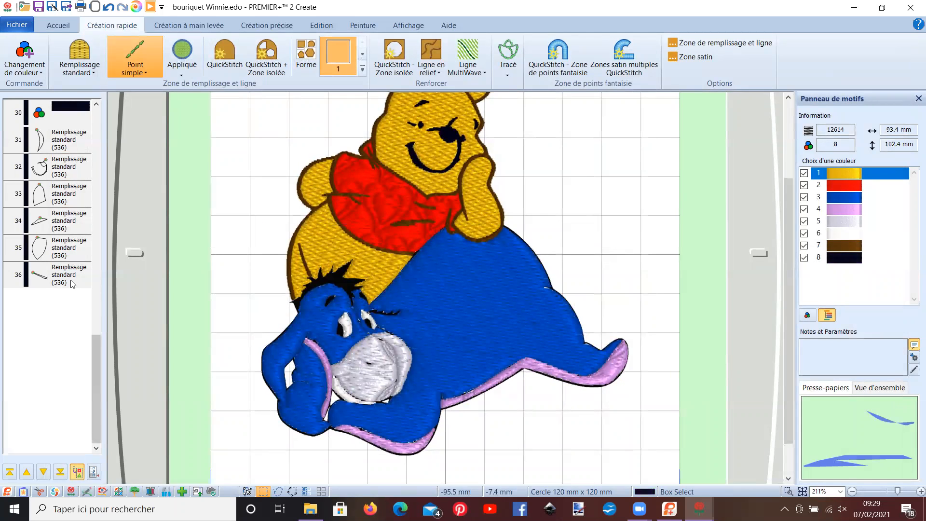
- Insert a colour change after object 36, using Robison-Anton Rayon 40 thread 2430 Purple Shadow
right_click(73, 282)
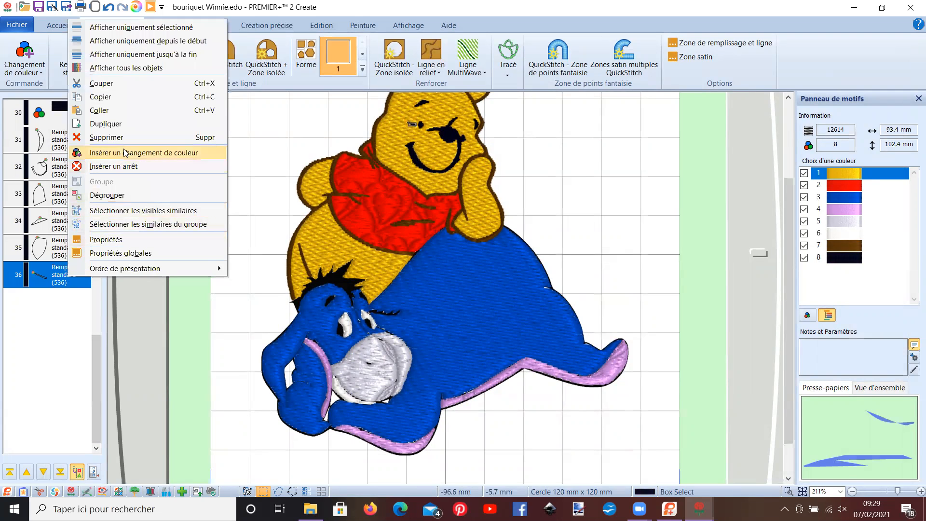
left_click(127, 153)
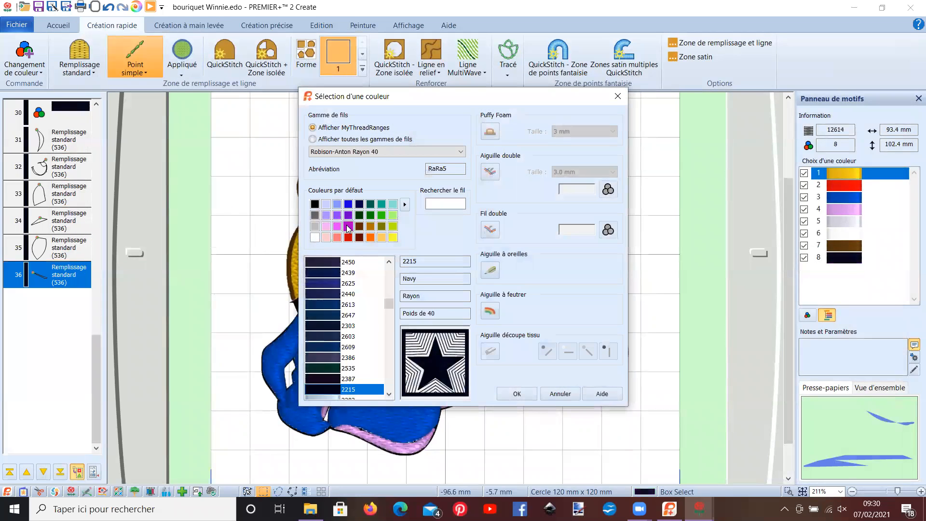
left_click(347, 226)
left_click(337, 336)
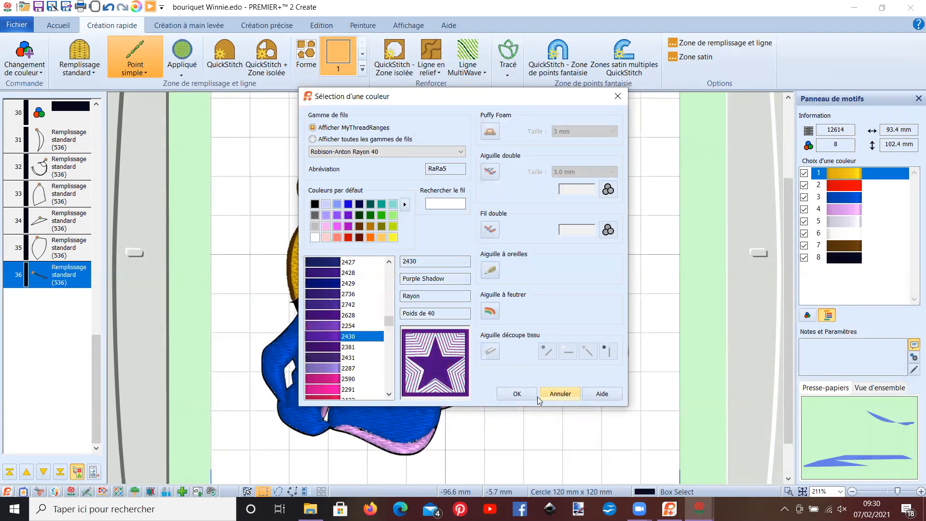
left_click(522, 392)
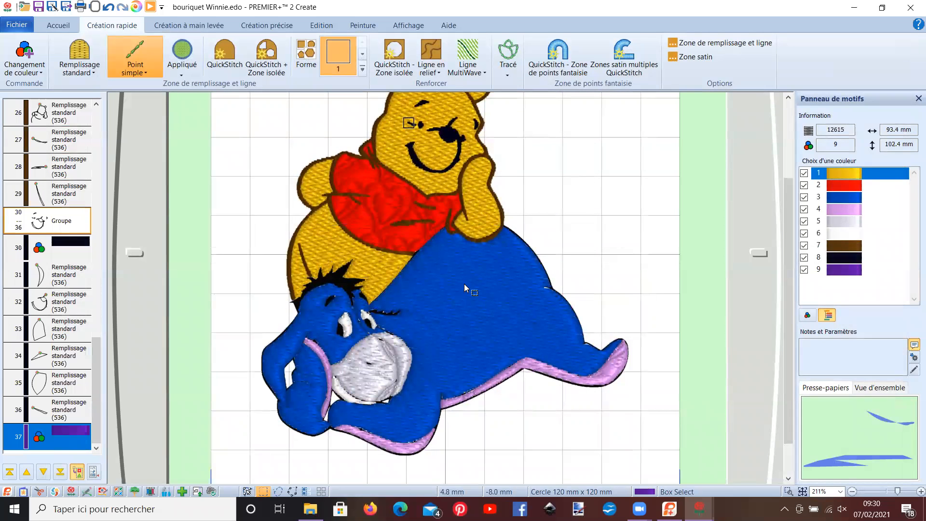
- Try QuickStitch with isolated zones on Eeyore's black outline, using single stitch, colour tolerance 10 and a low number of points
scroll(365, 186, "up", 3)
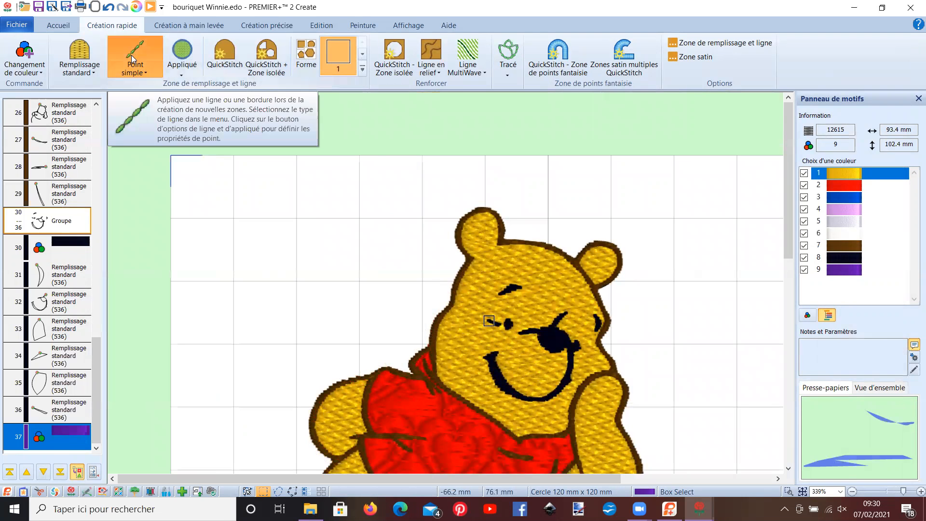
left_click(267, 57)
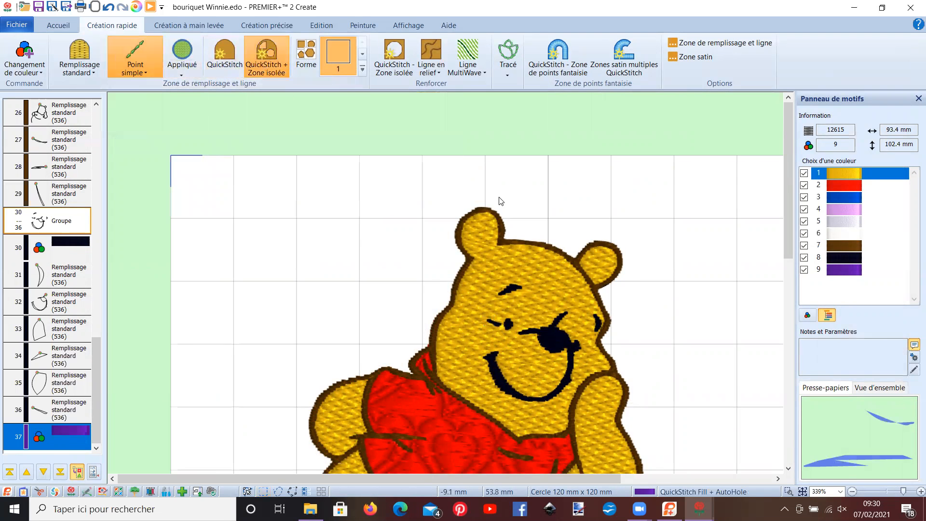
scroll(518, 215, "down", 5)
scroll(519, 215, "down", 2)
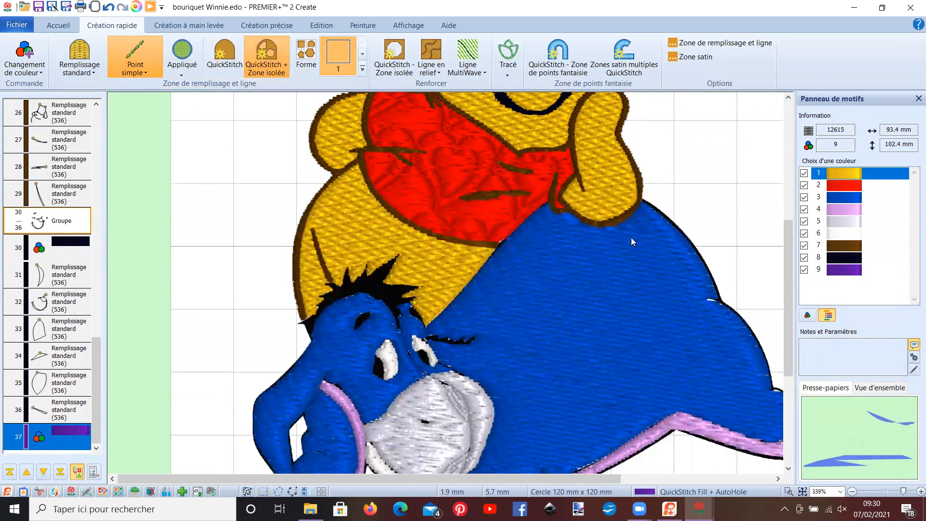
left_click(668, 220)
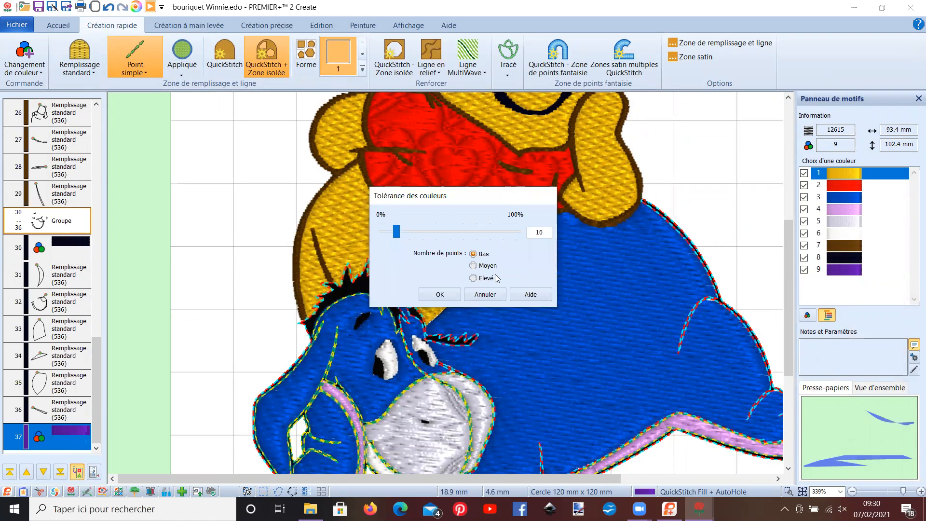
left_click(440, 294)
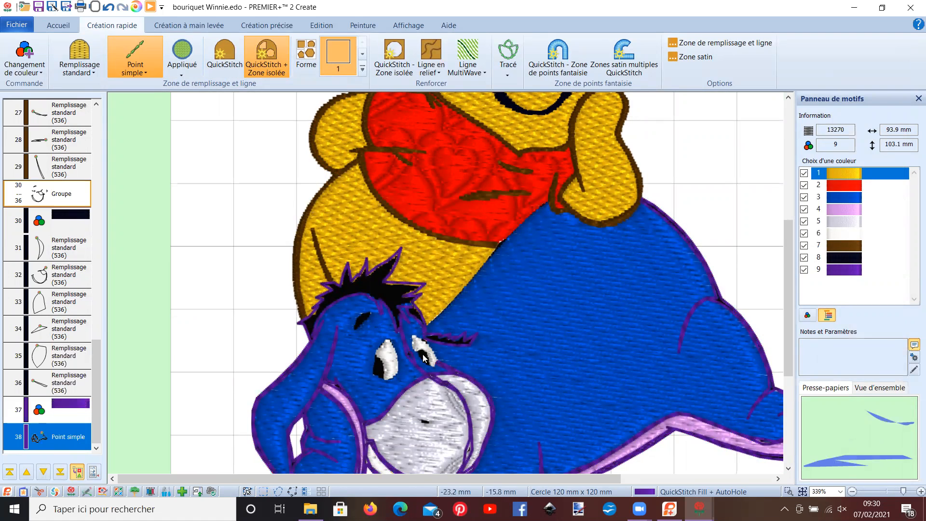
- Delete the purple single-stitch outline, object 38, from Eeyore
scroll(583, 355, "up", 4)
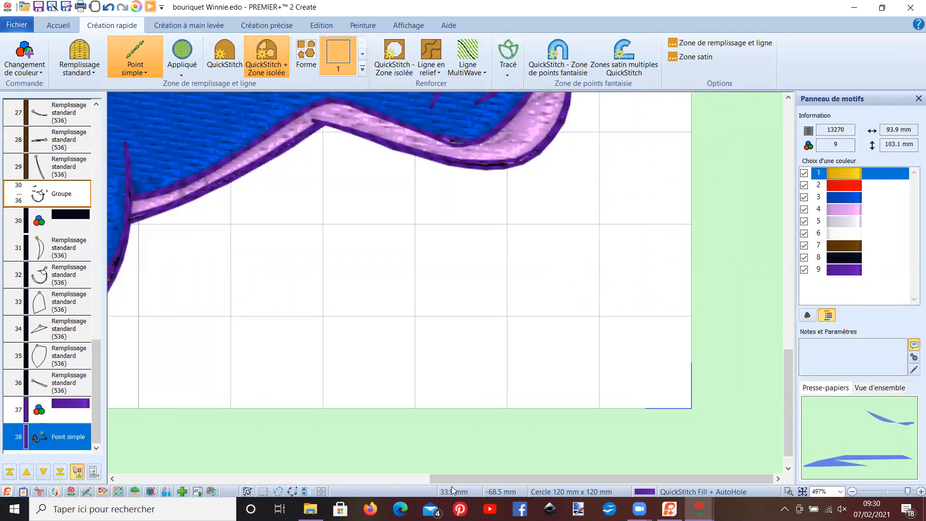
left_click_drag(449, 477, 250, 475)
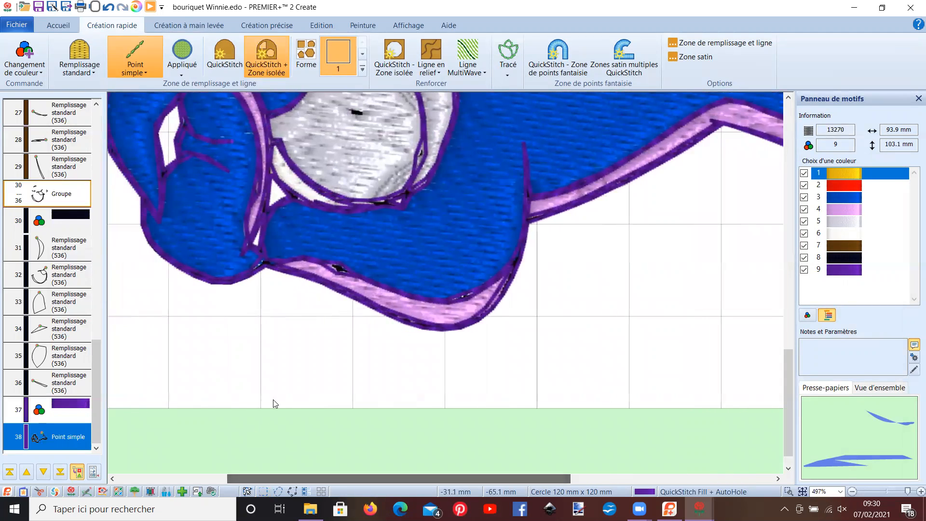
scroll(287, 283, "up", 1)
scroll(287, 282, "up", 2)
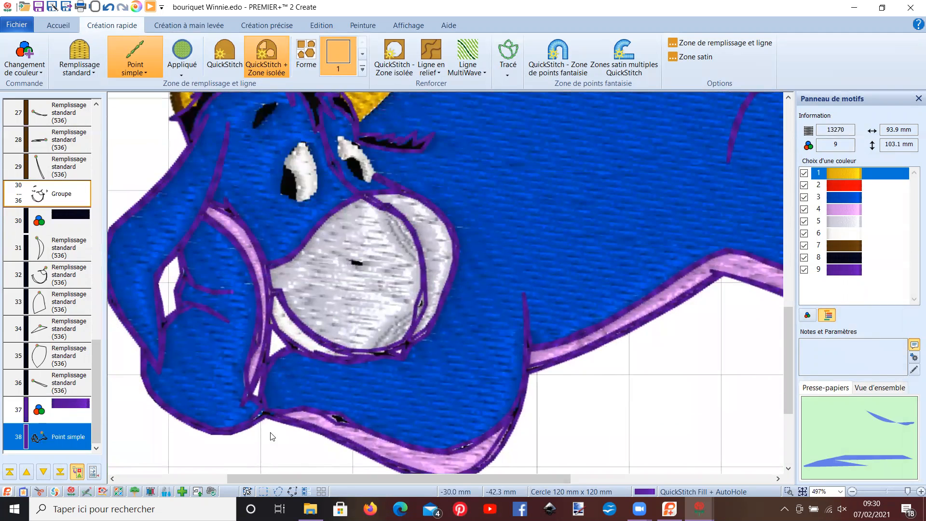
left_click_drag(289, 477, 413, 466)
scroll(492, 235, "up", 3)
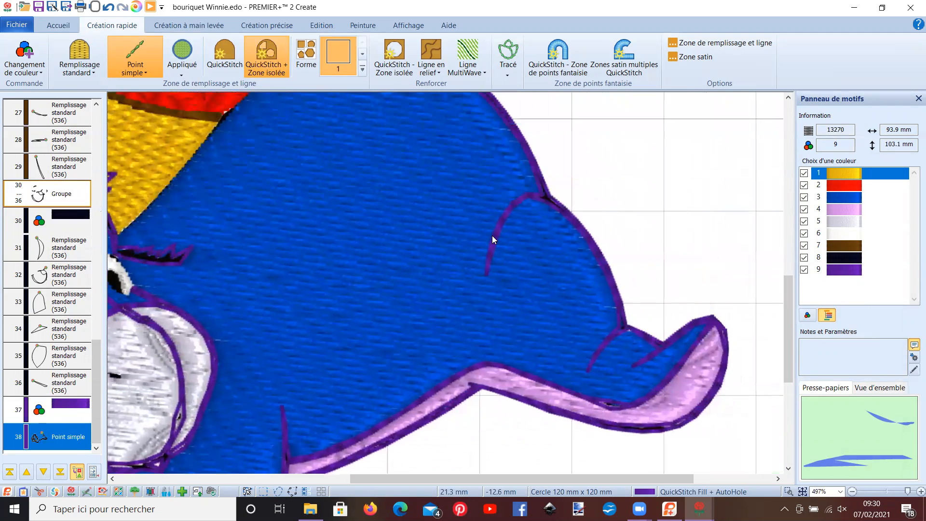
right_click(75, 405)
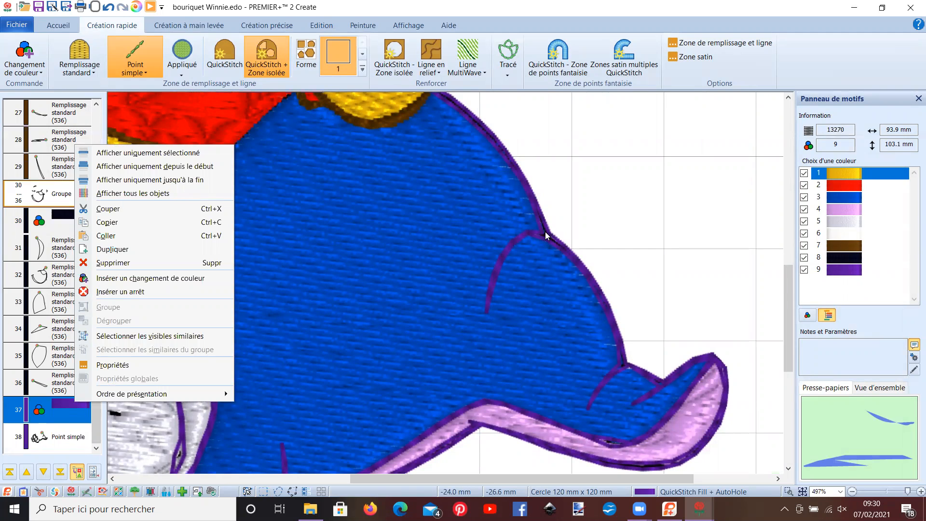
left_click(246, 333)
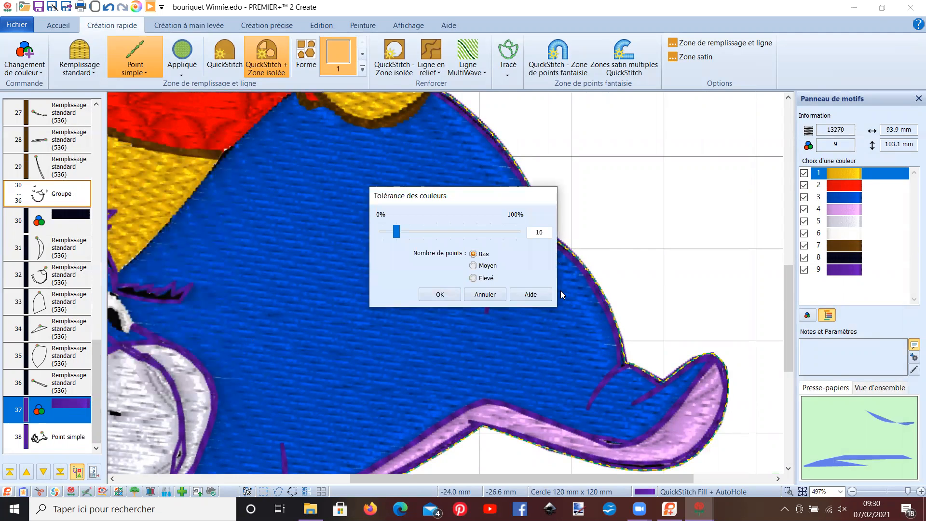
left_click(490, 298)
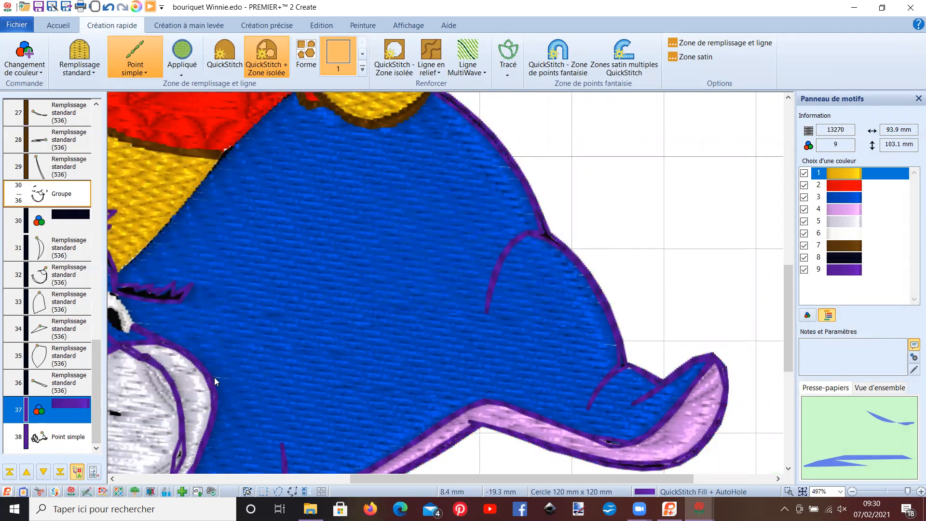
left_click(55, 439)
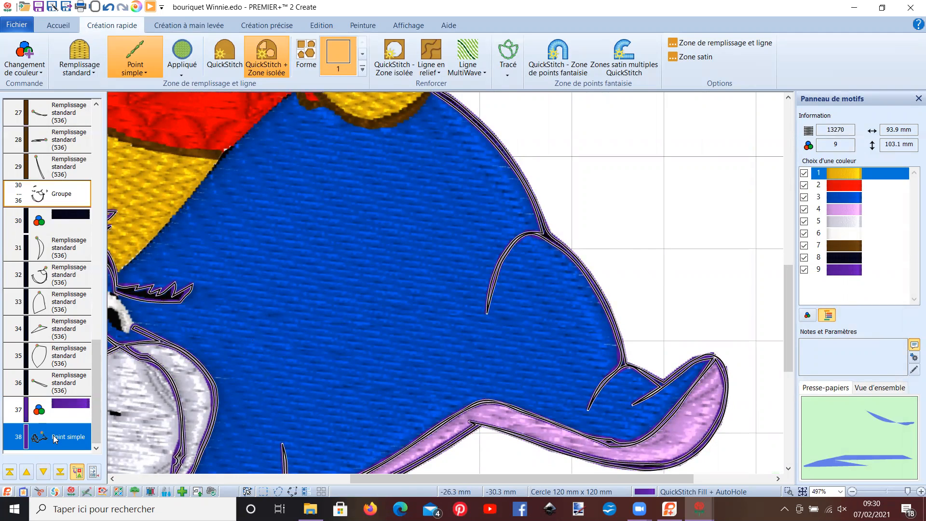
key("Delete")
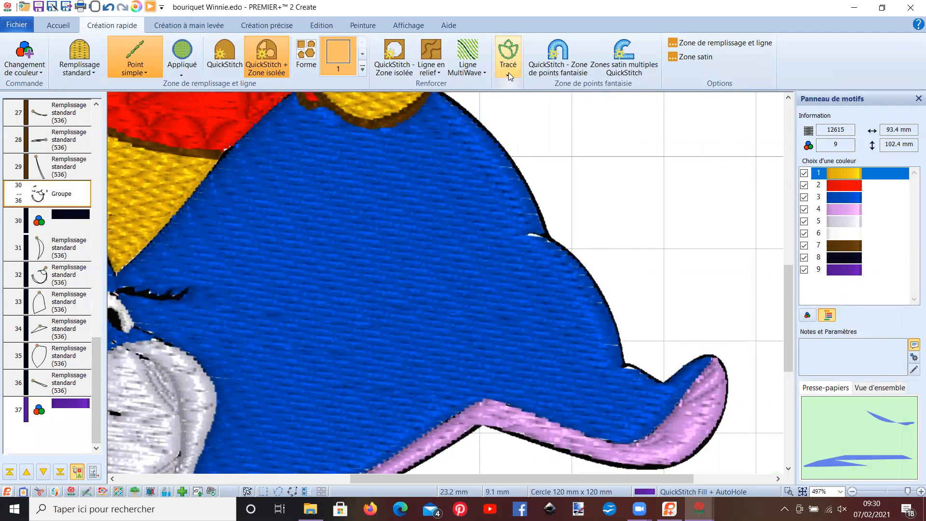
- Trace Eeyore's black outline with a quadruple trace, using a colour tolerance of 10
left_click(508, 72)
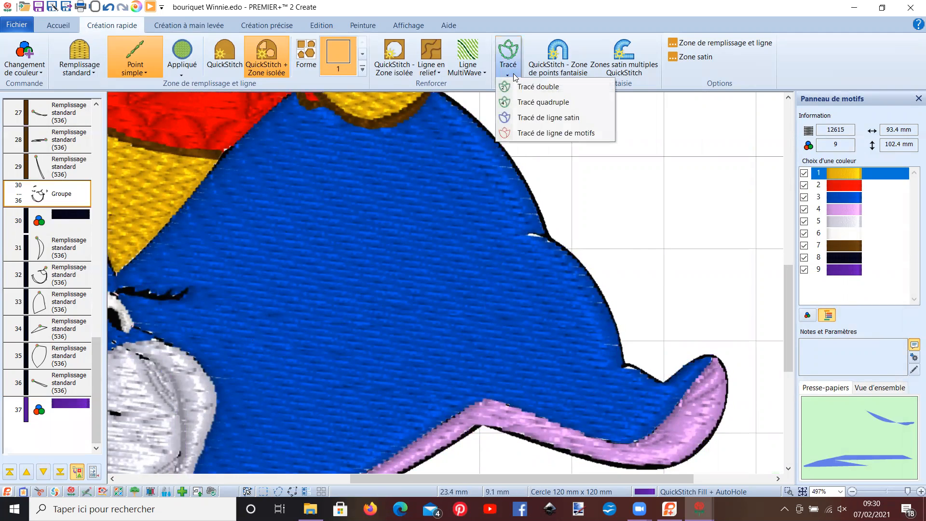
left_click(533, 102)
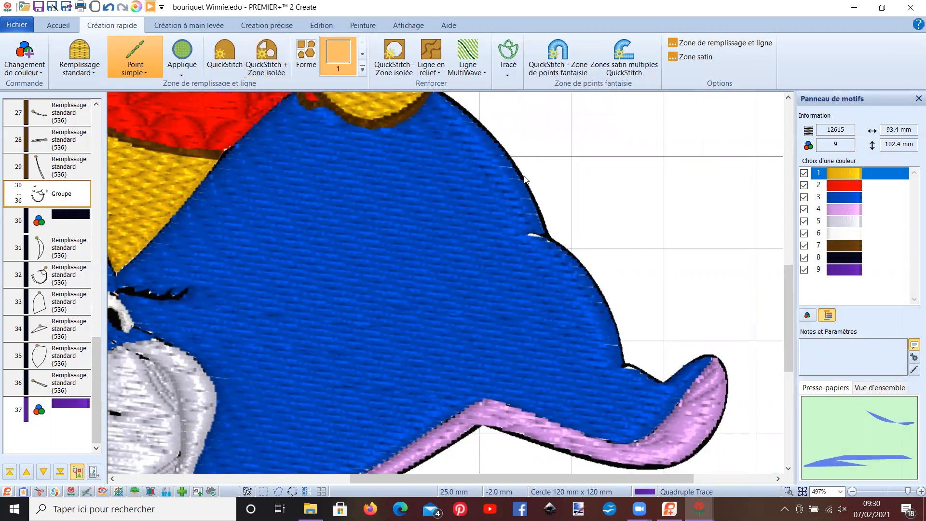
left_click(522, 181)
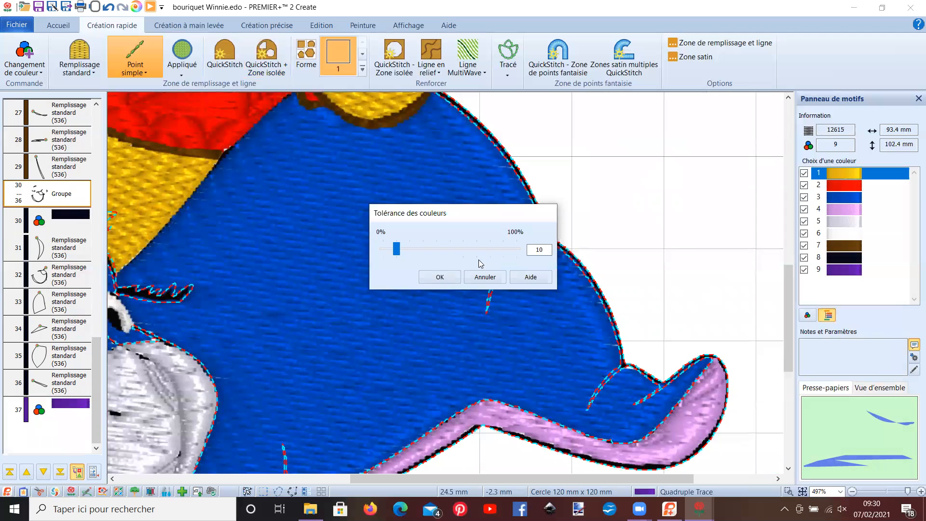
left_click(445, 281)
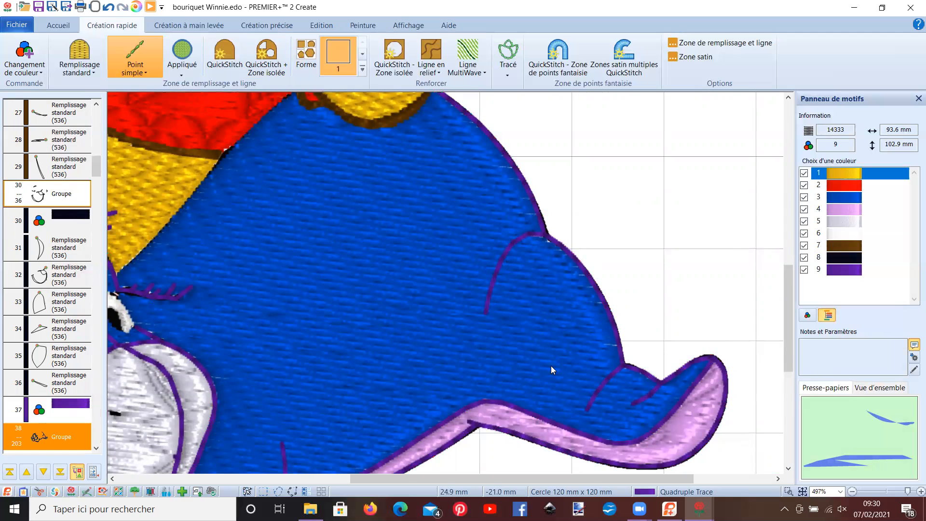
scroll(339, 339, "down", 3)
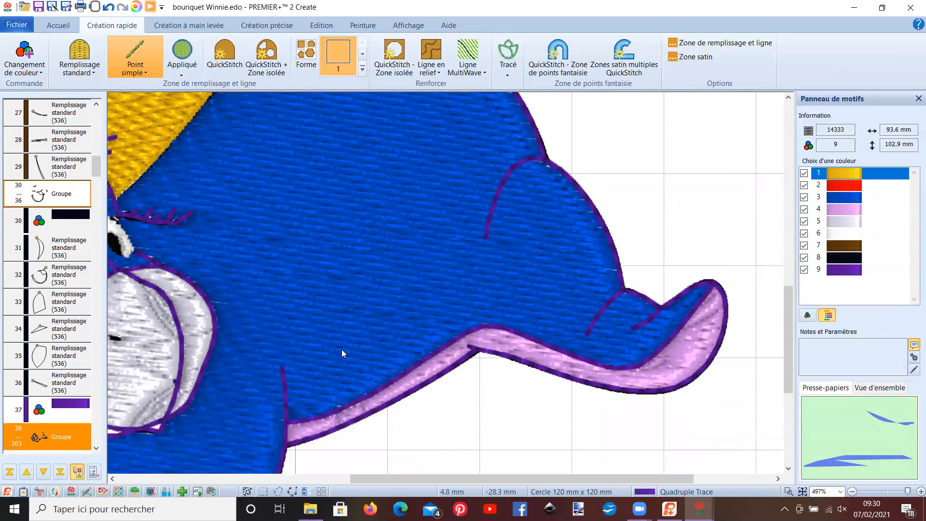
- In the source picture, draw thin pale pink lines across the black outline to separate Eeyore's hair, eyelashes and ear lines from adjoining strokes
left_click_drag(394, 478, 271, 394)
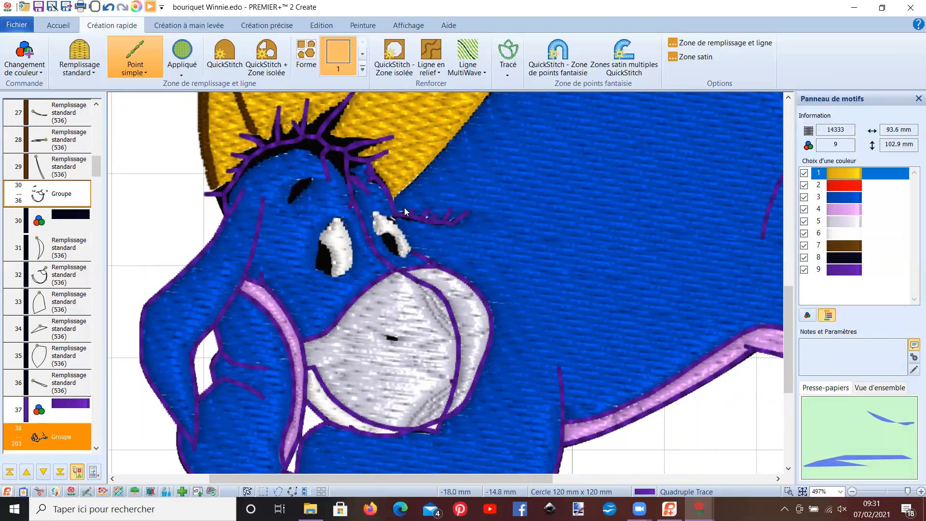
left_click(366, 27)
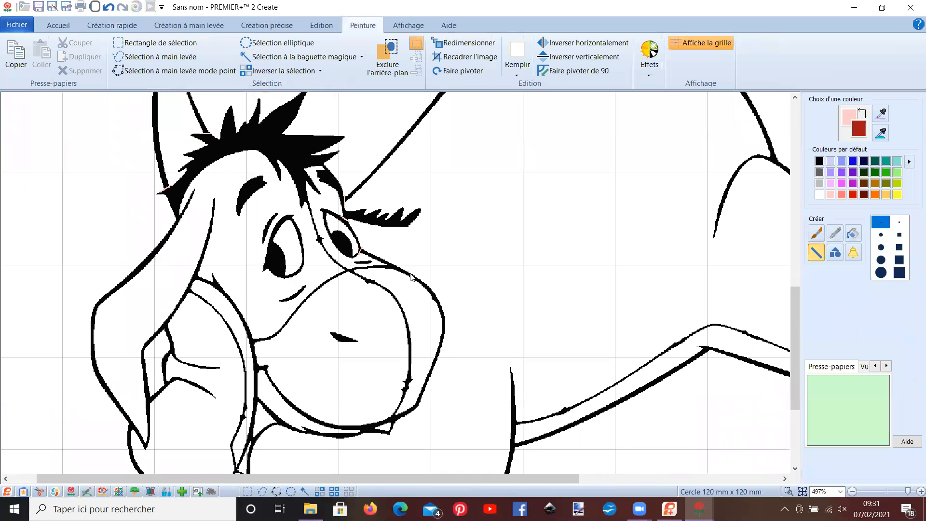
scroll(411, 277, "up", 2)
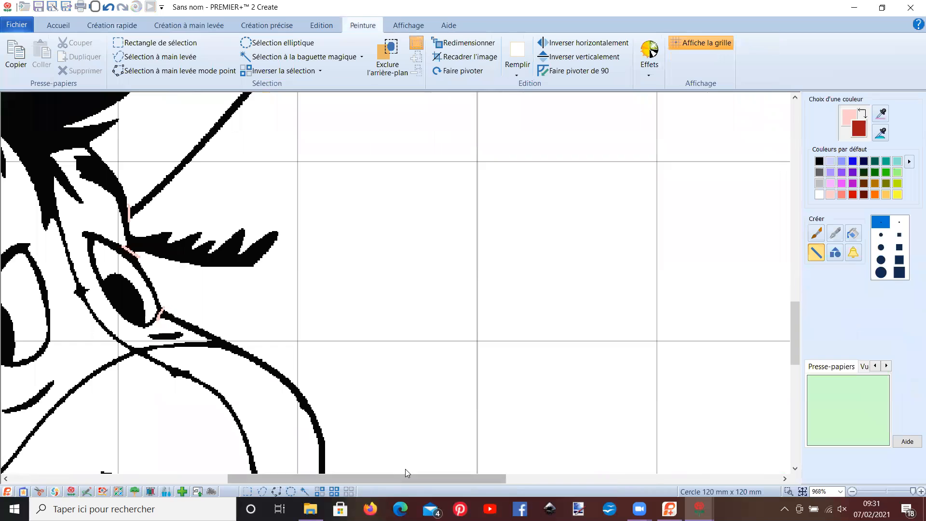
left_click_drag(405, 477, 299, 477)
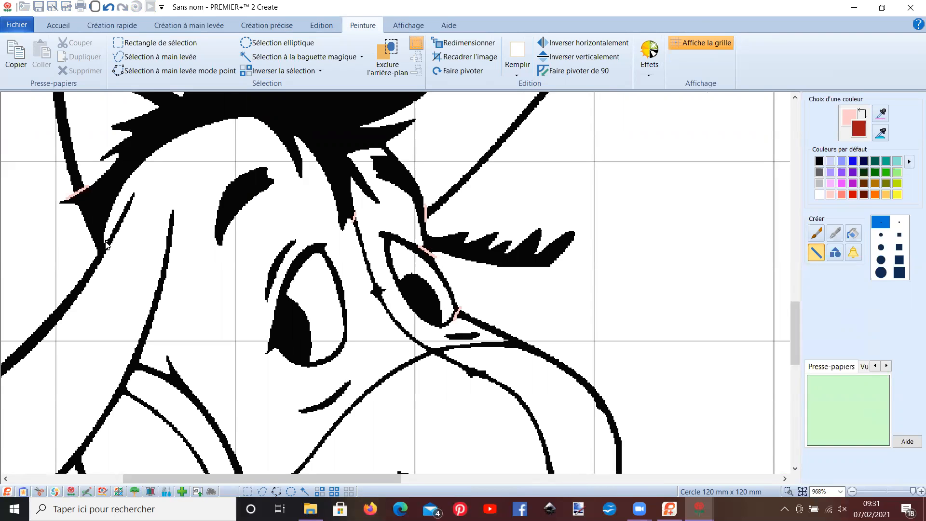
scroll(157, 285, "up", 3)
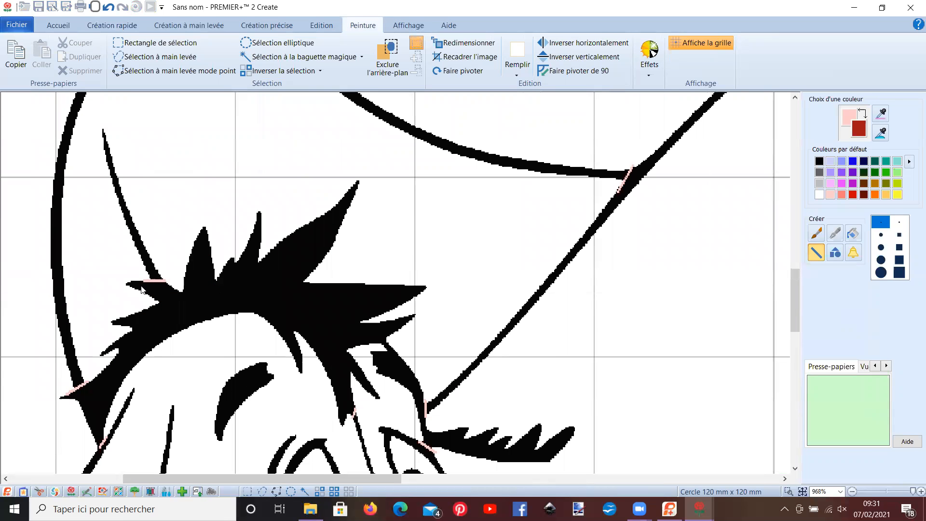
scroll(369, 337, "down", 1)
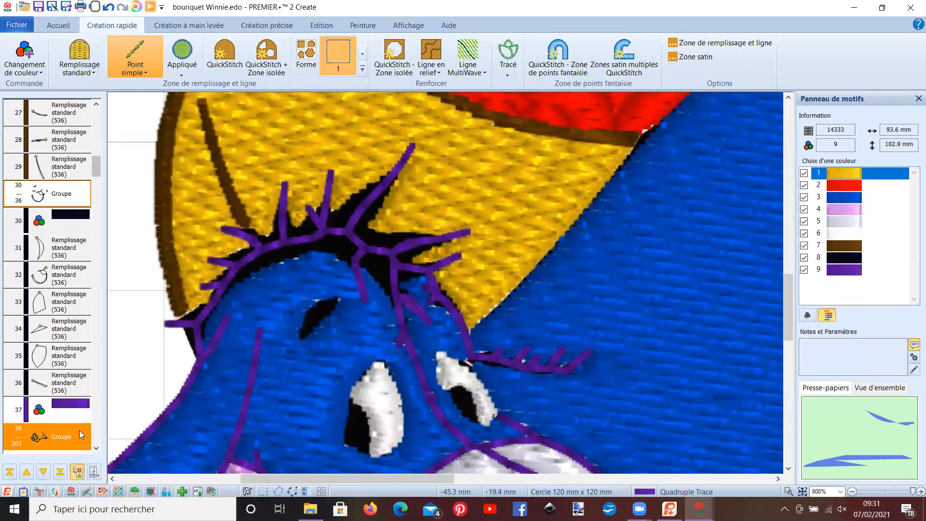
- Delete the grouped purple quadruple-stitch outline, objects 38 to 203
left_click(67, 434)
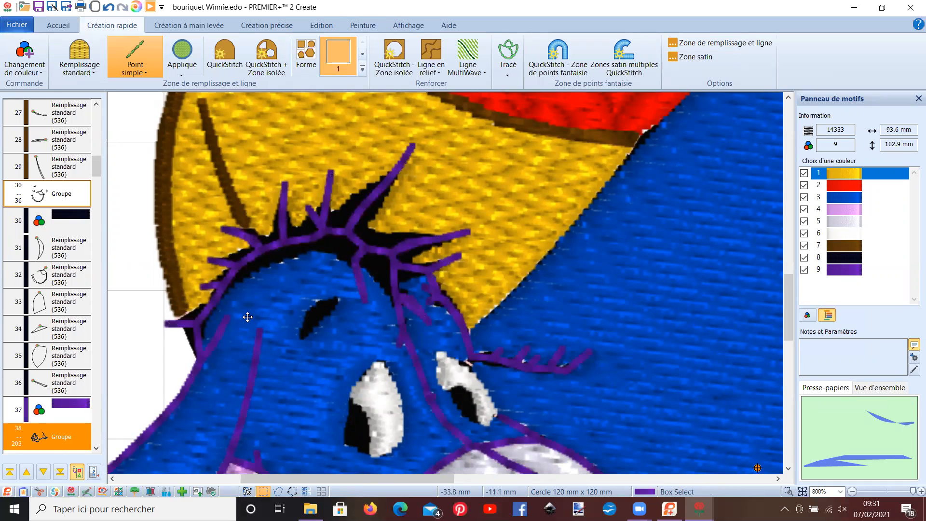
scroll(179, 341, "down", 5)
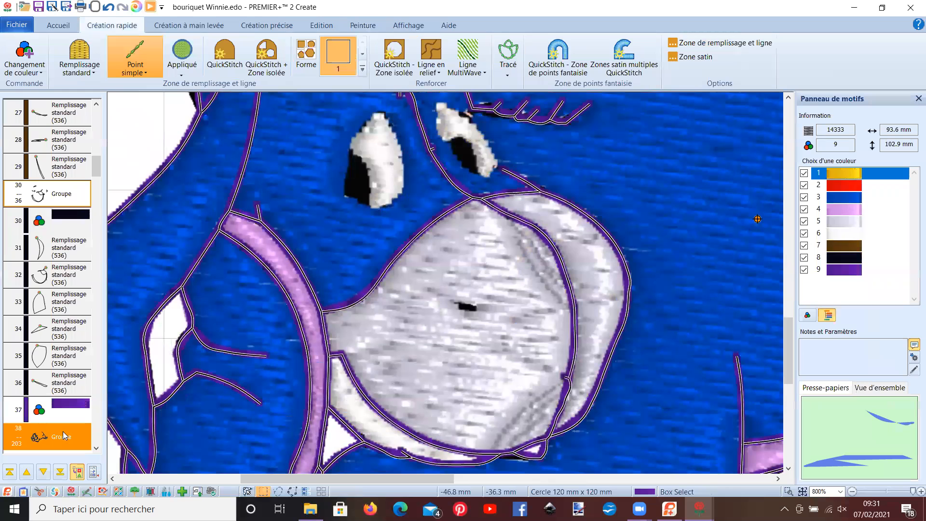
key("Delete")
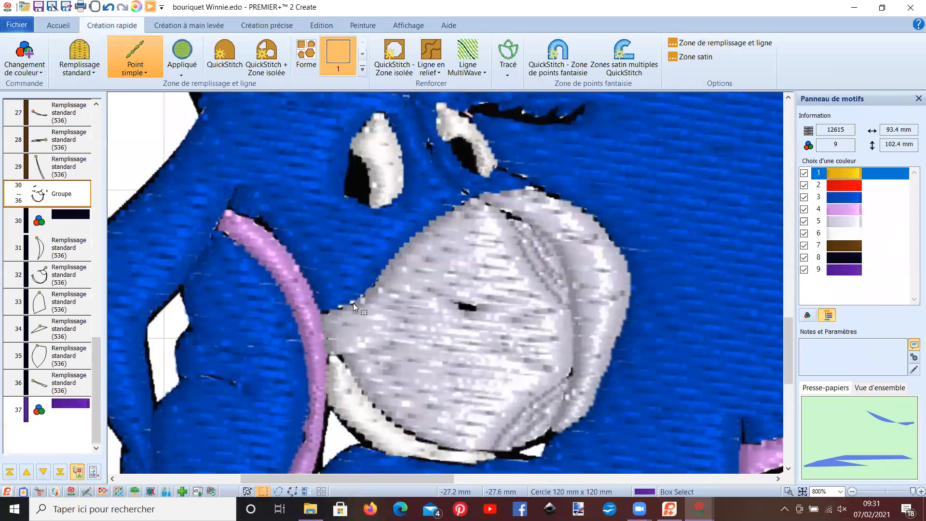
- Try retracing Eeyore's black outline along his back with a quadruple trace
scroll(354, 303, "up", 1)
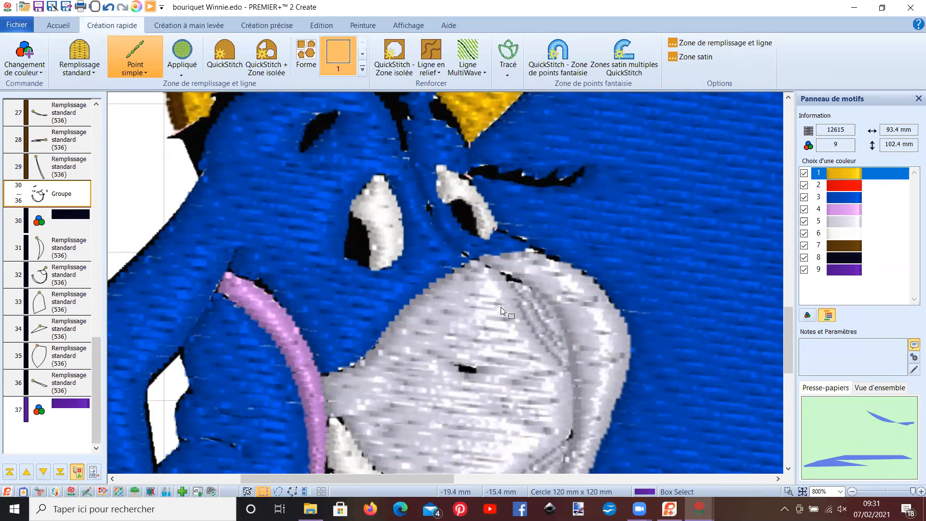
left_click_drag(387, 478, 534, 478)
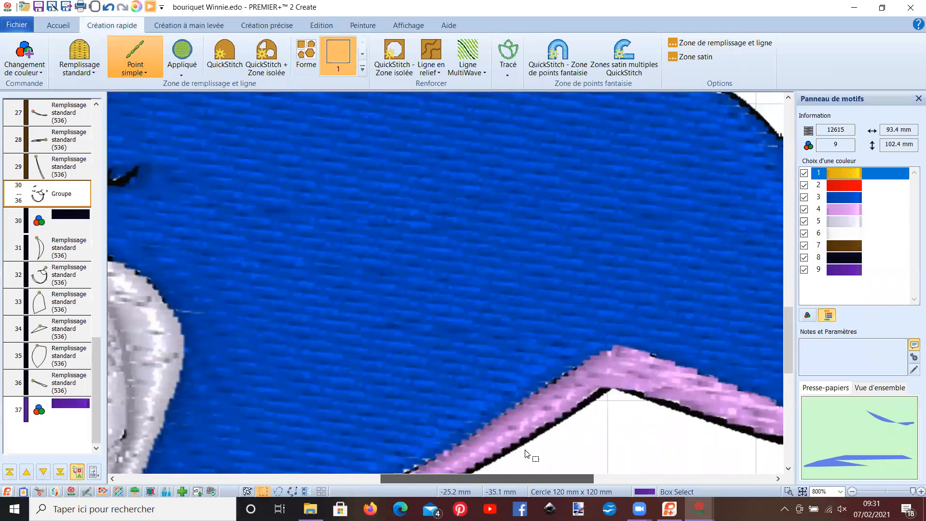
left_click(510, 71)
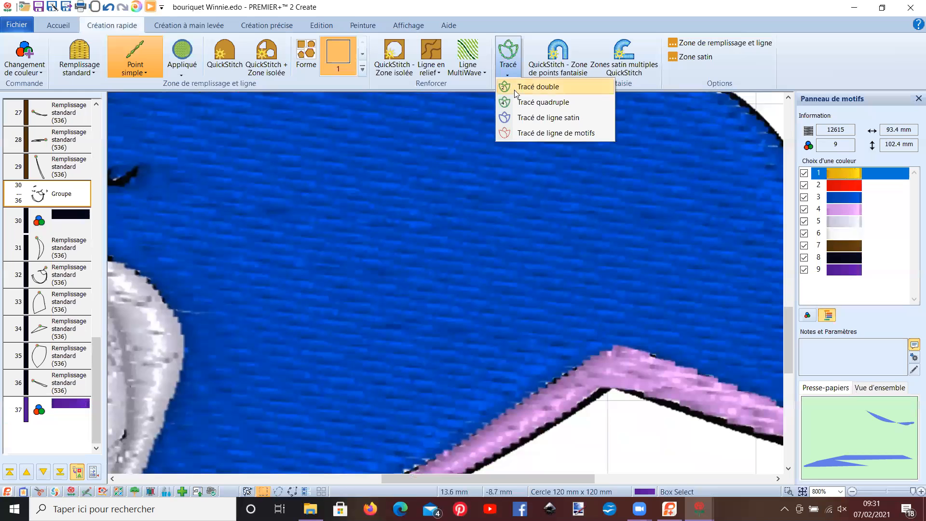
left_click(521, 102)
scroll(671, 234, "up", 4)
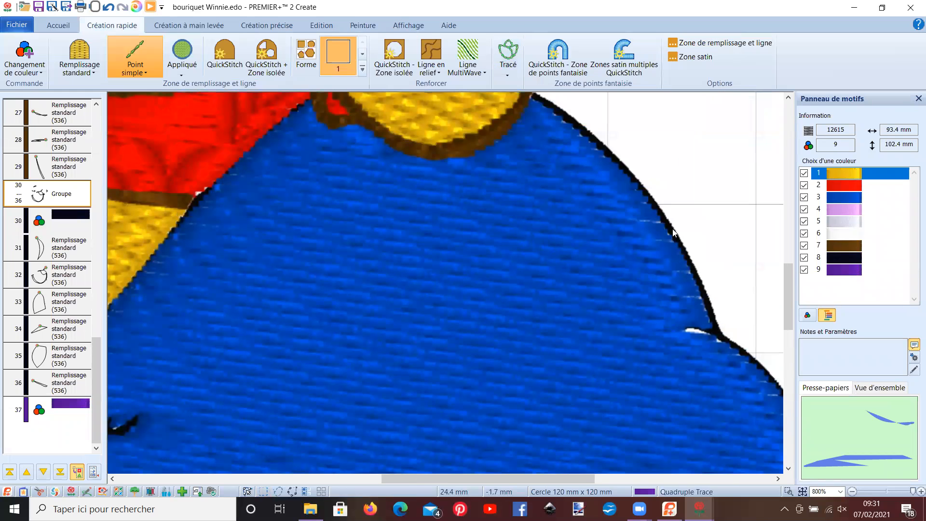
left_click(674, 233)
left_click(437, 277)
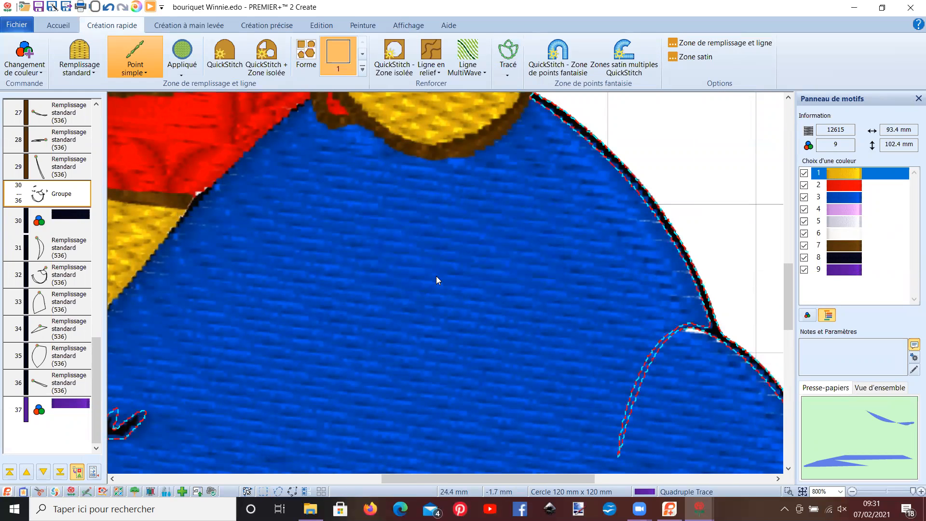
scroll(436, 277, "down", 3)
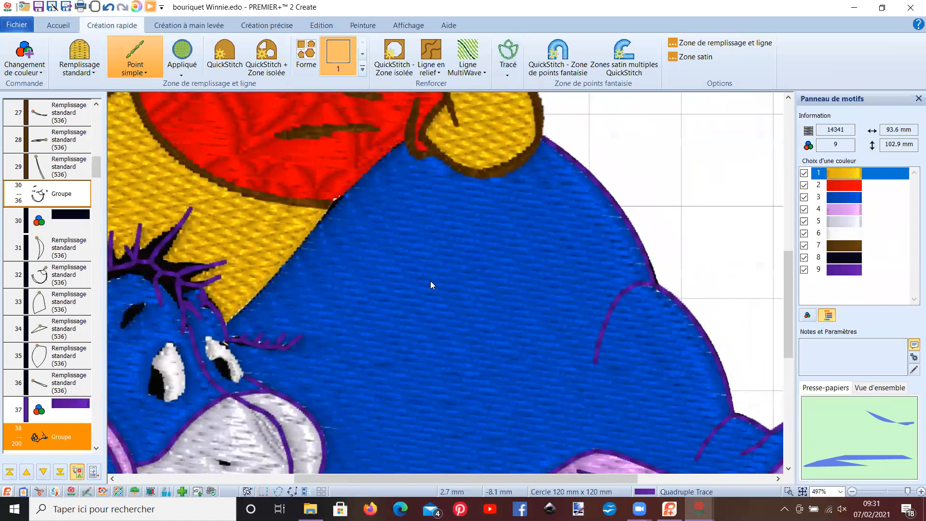
- Touch up the pale pink cuts in the source picture where Eeyore's hair and eye meet the surrounding outlines
scroll(430, 285, "down", 1)
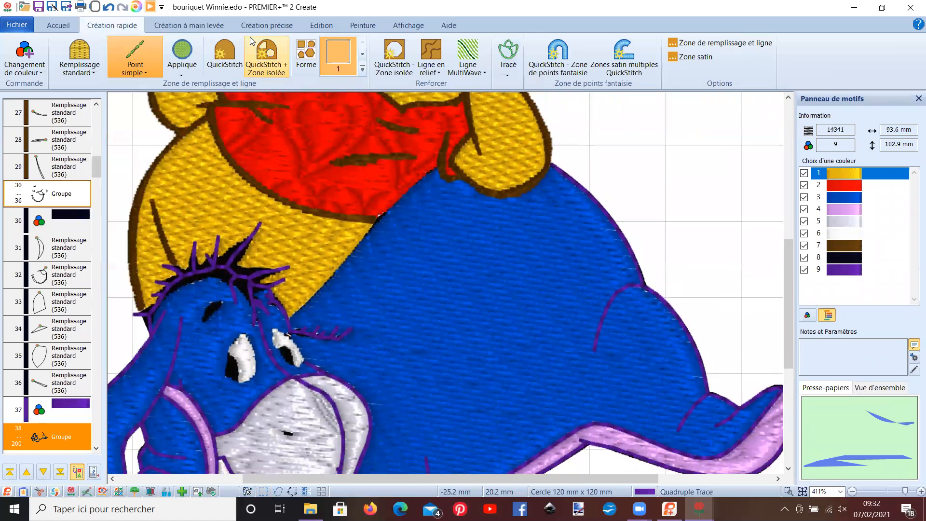
left_click(358, 27)
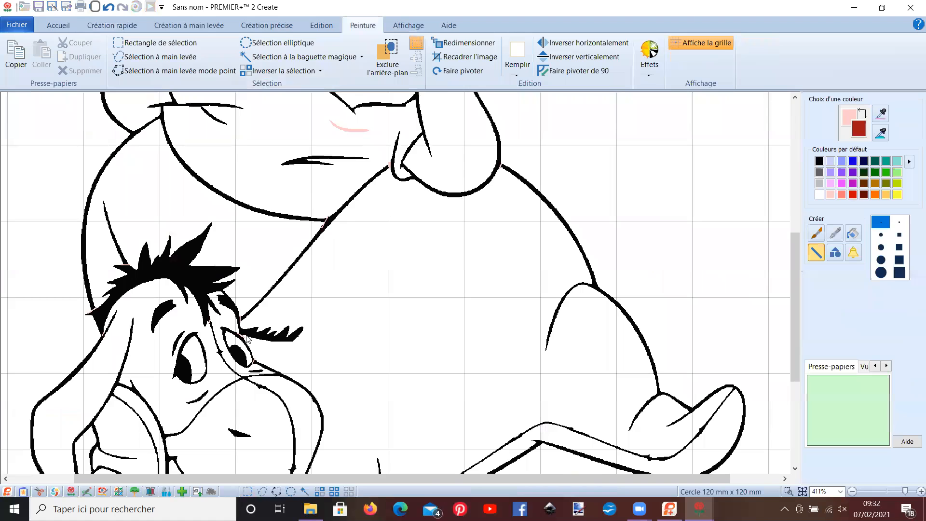
scroll(247, 339, "up", 1)
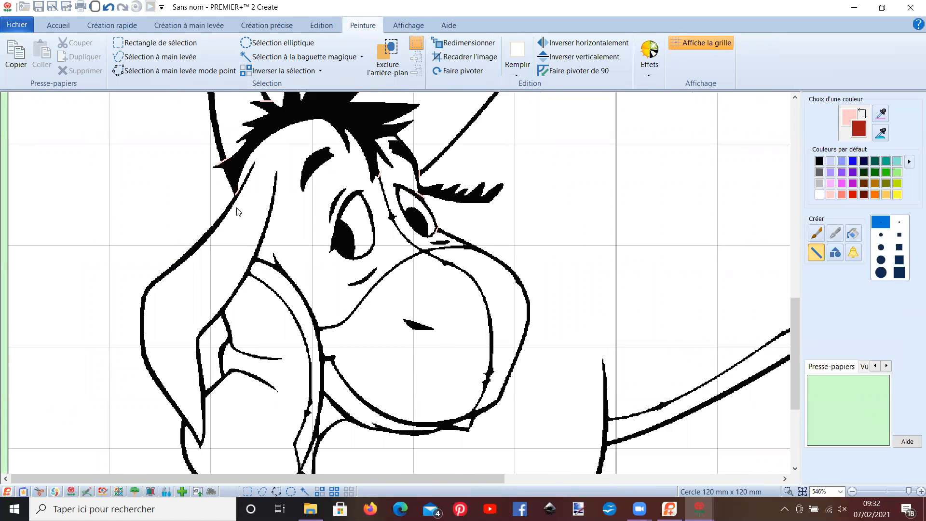
scroll(236, 211, "up", 2)
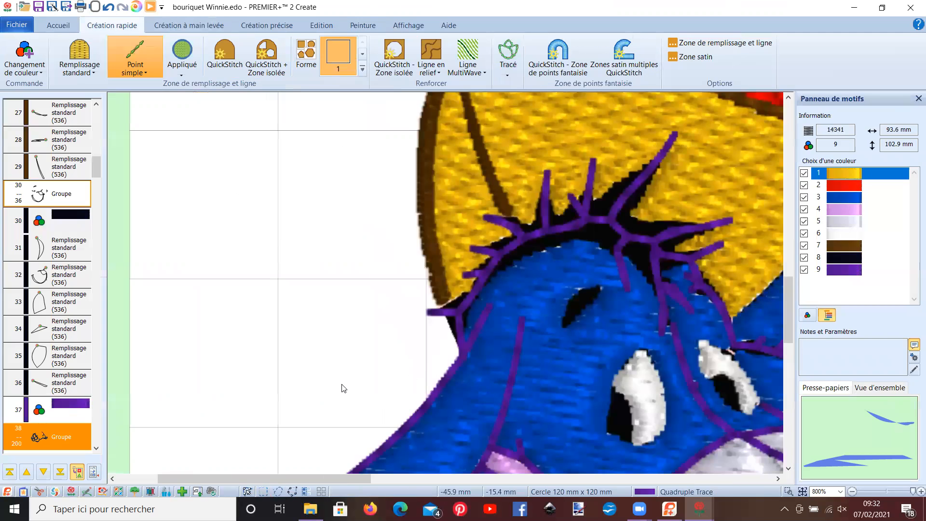
- Delete the purple traced group and retrace Eeyore's black outline with a quadruple trace at colour tolerance 10
key("Delete")
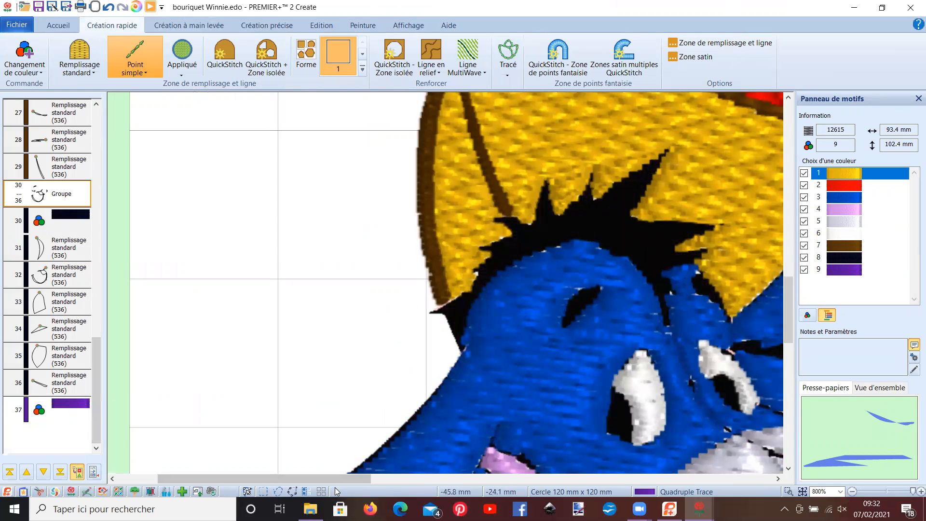
left_click_drag(329, 479, 535, 387)
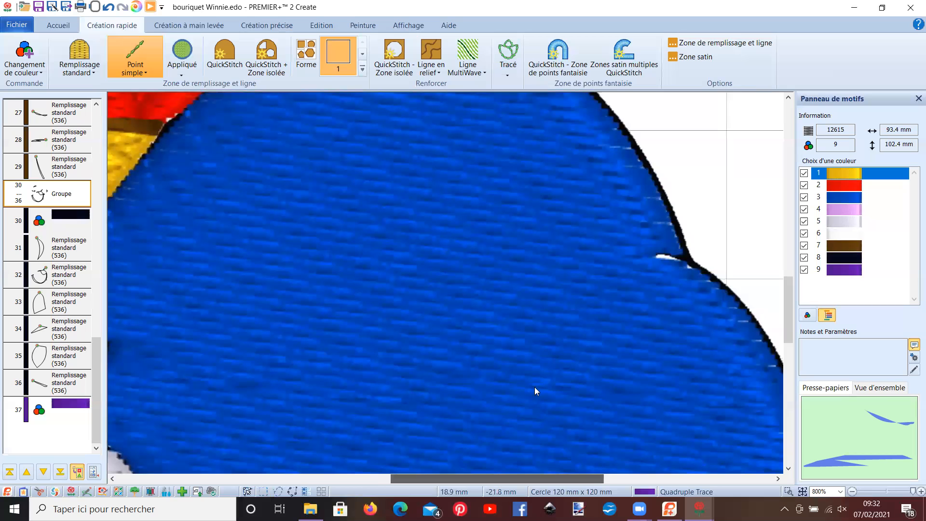
left_click(509, 74)
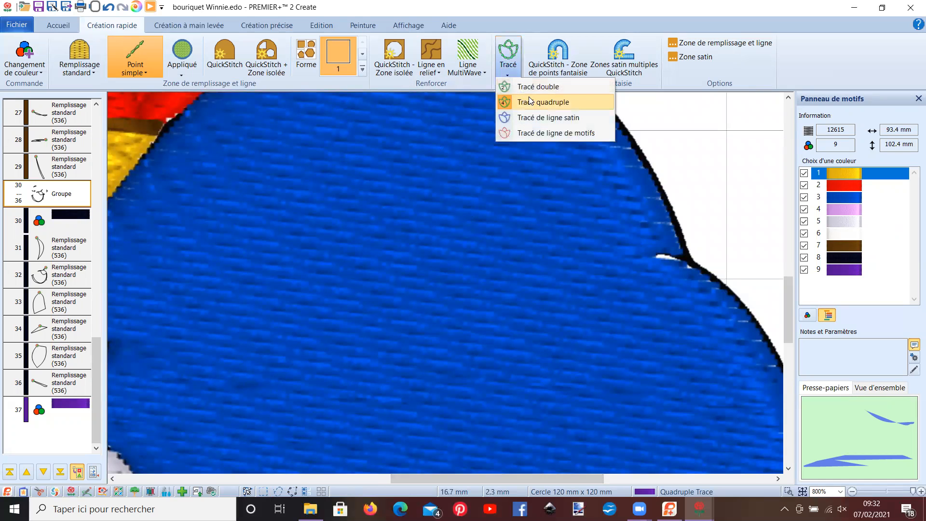
left_click(532, 100)
left_click(642, 159)
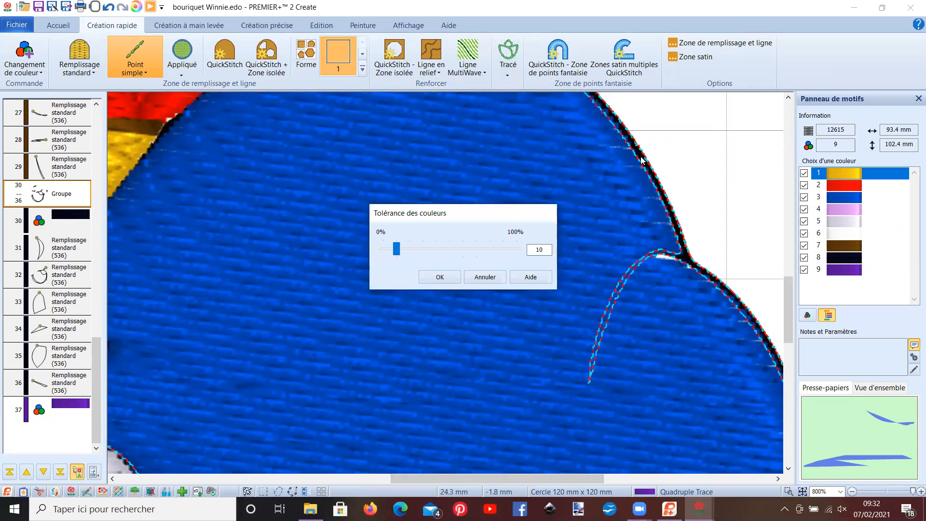
left_click(441, 277)
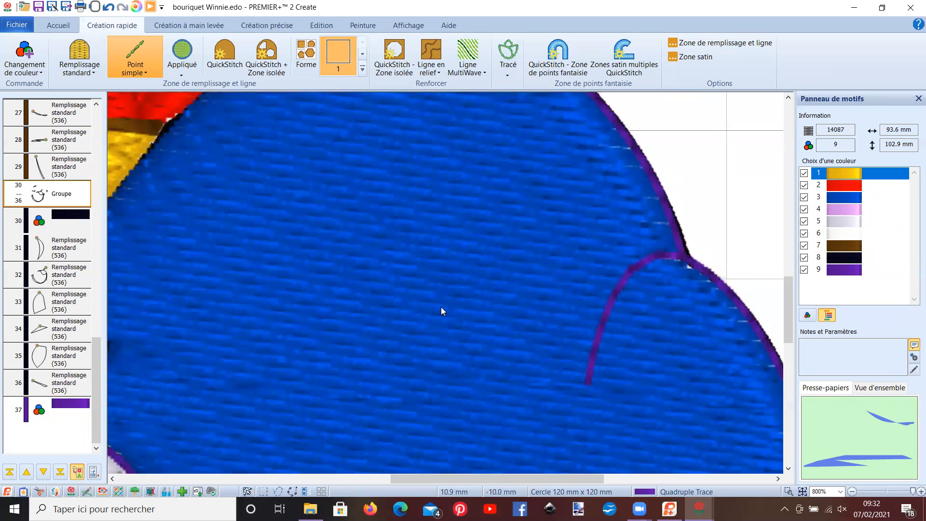
- Insert a colour change after the last outline object, 168, using Robison-Anton Rayon 40 thread 2215 Navy
left_click_drag(459, 481, 316, 498)
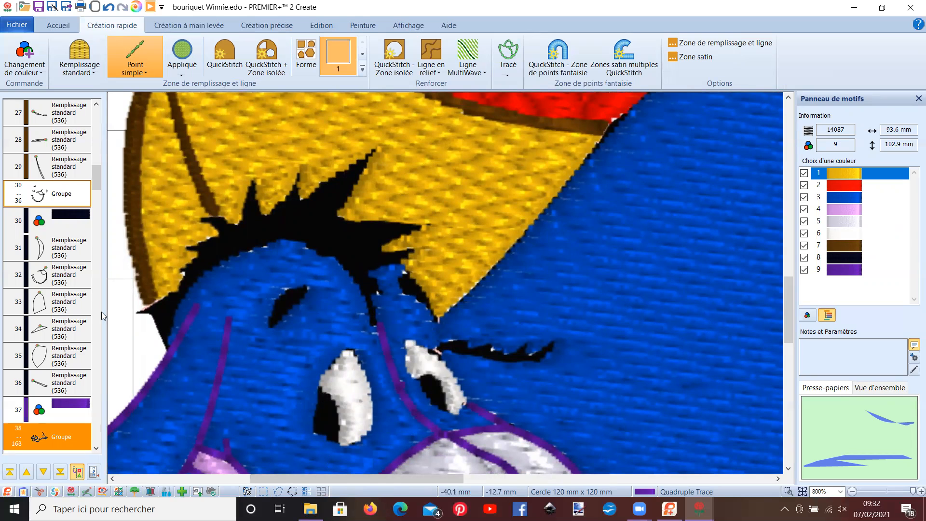
left_click_drag(98, 174, 98, 434)
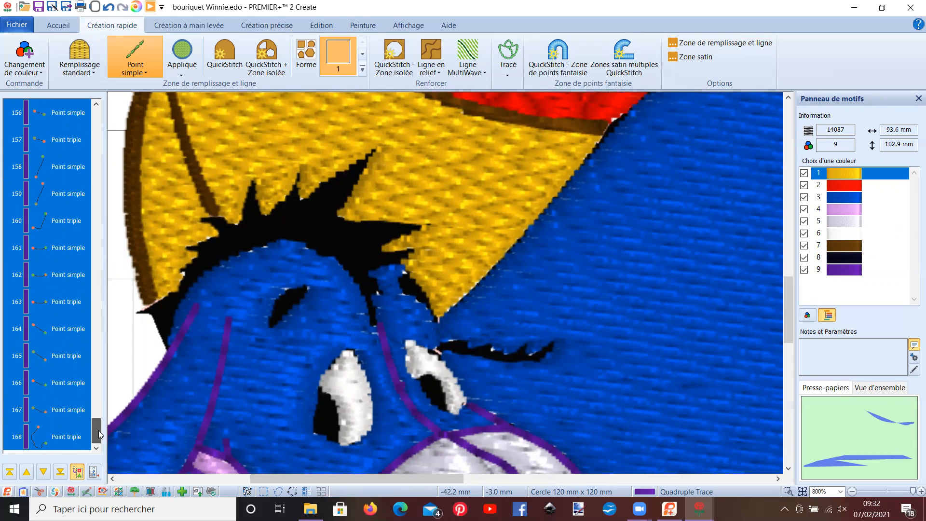
left_click(53, 438)
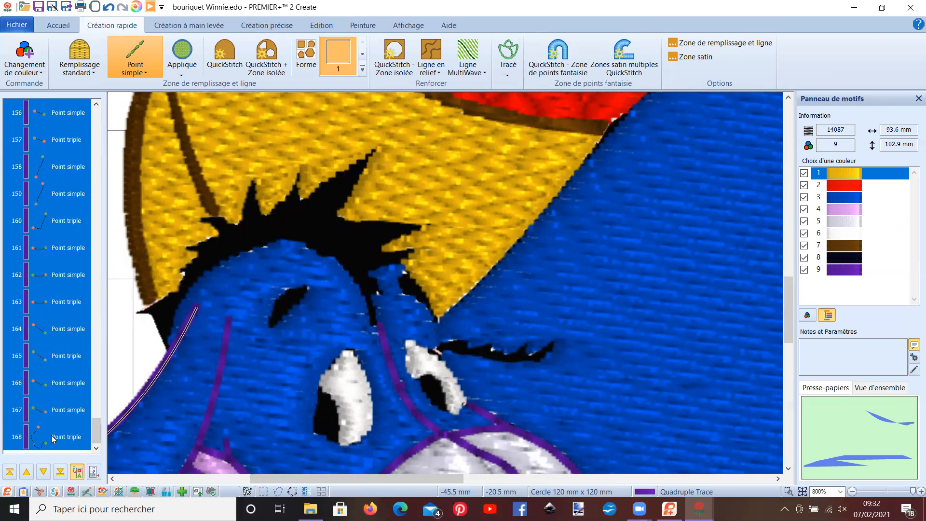
right_click(53, 438)
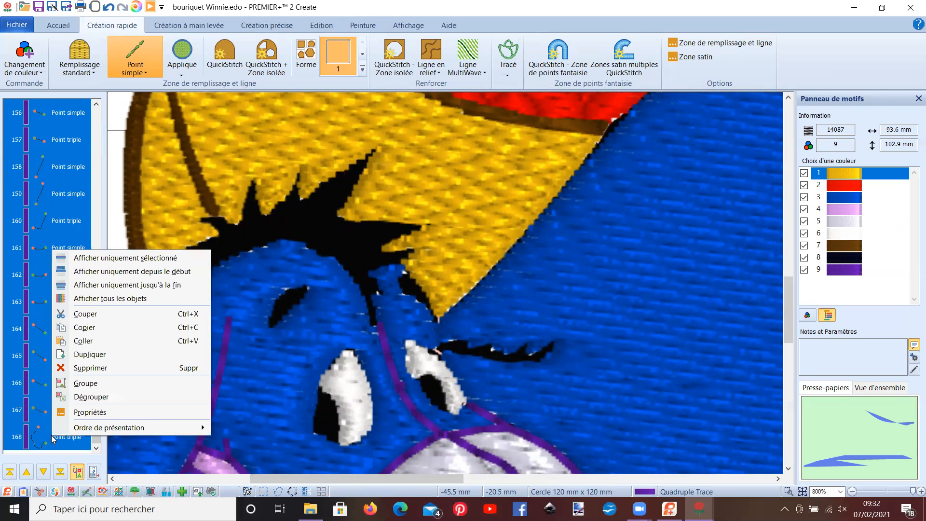
left_click(53, 438)
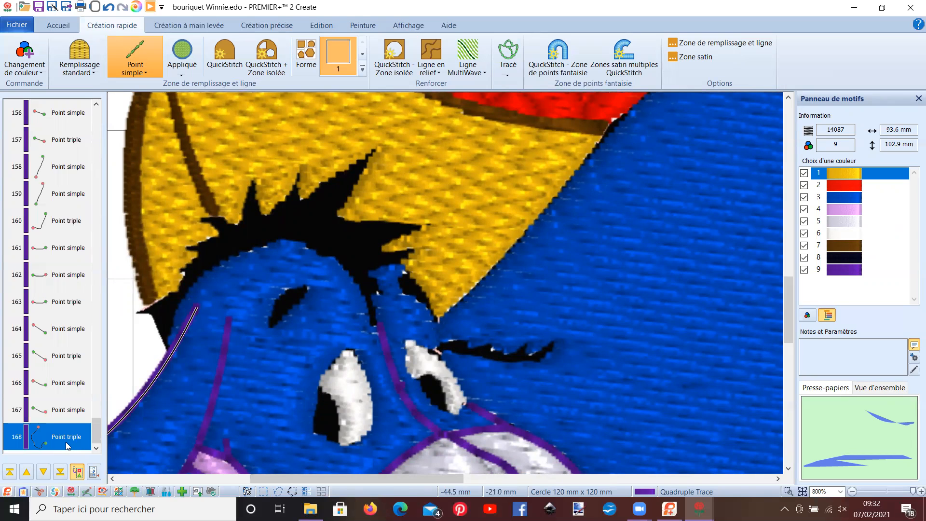
right_click(67, 442)
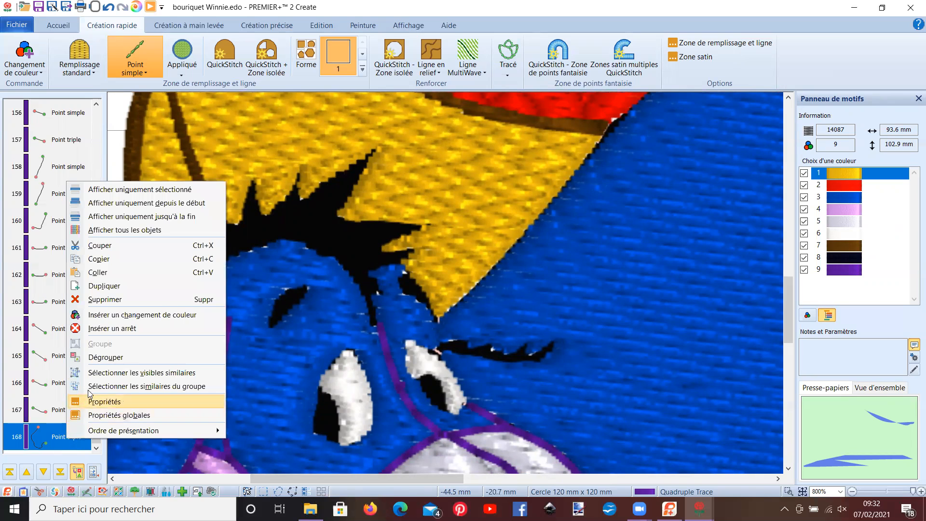
left_click(106, 316)
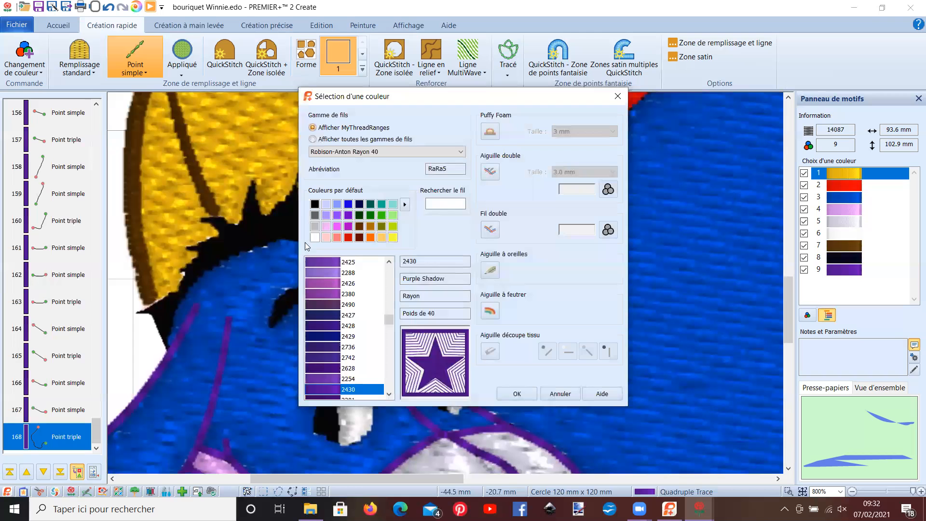
left_click(315, 204)
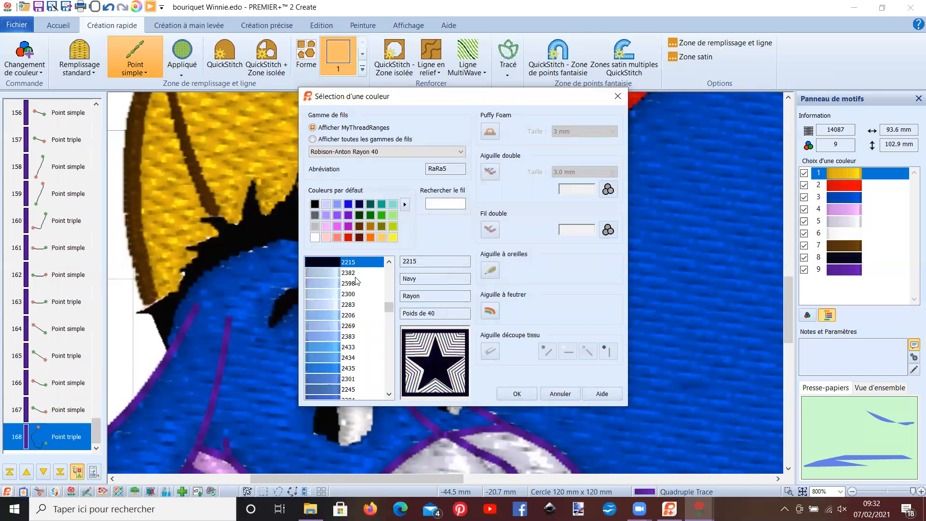
left_click(508, 393)
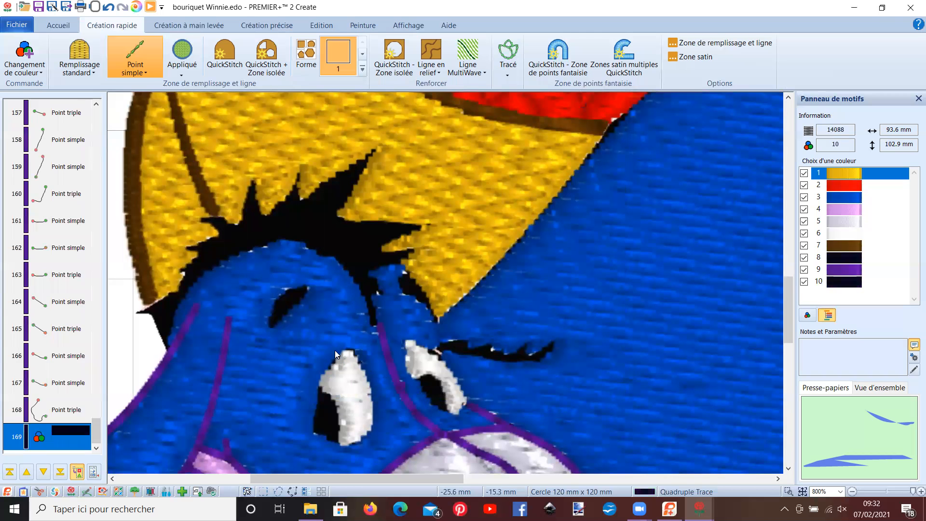
- Fill Eeyore's black hair with a QuickStitch standard fill with isolated zones at colour tolerance 10 and a low number of points
left_click(85, 56)
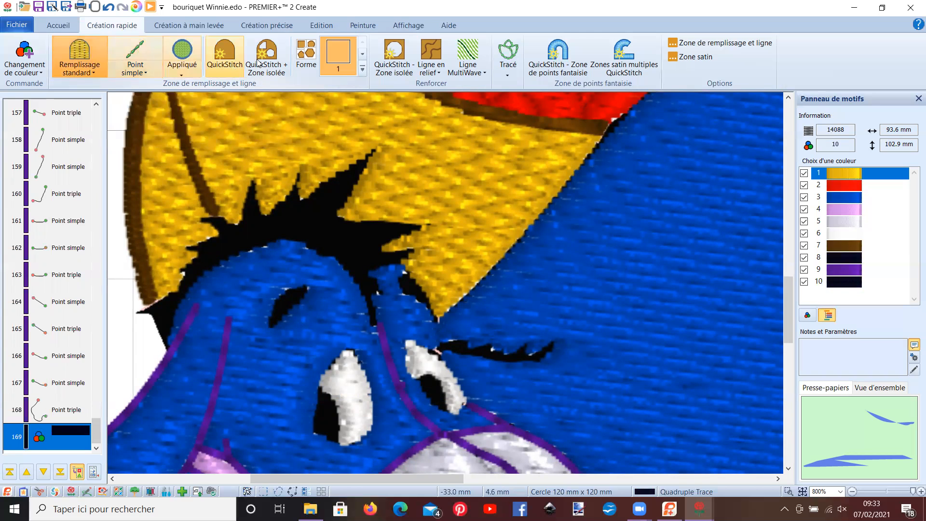
left_click(271, 61)
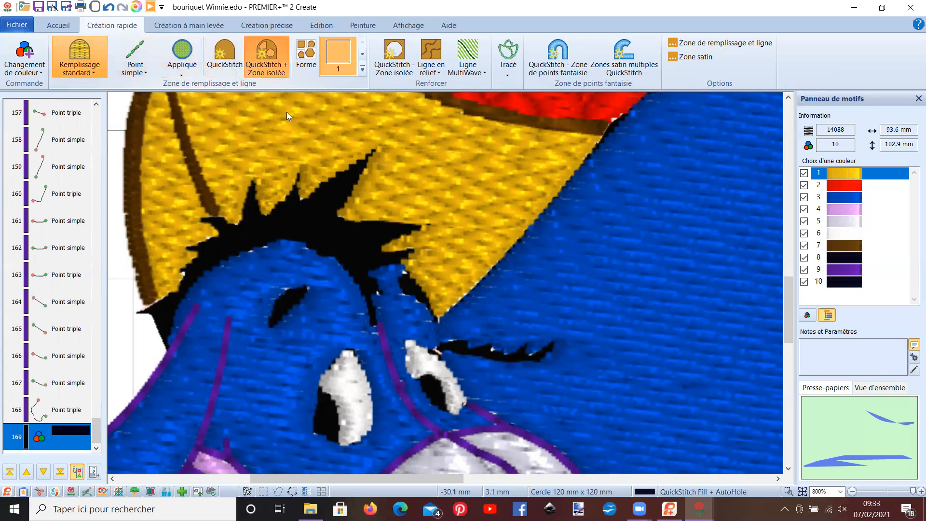
left_click(328, 232)
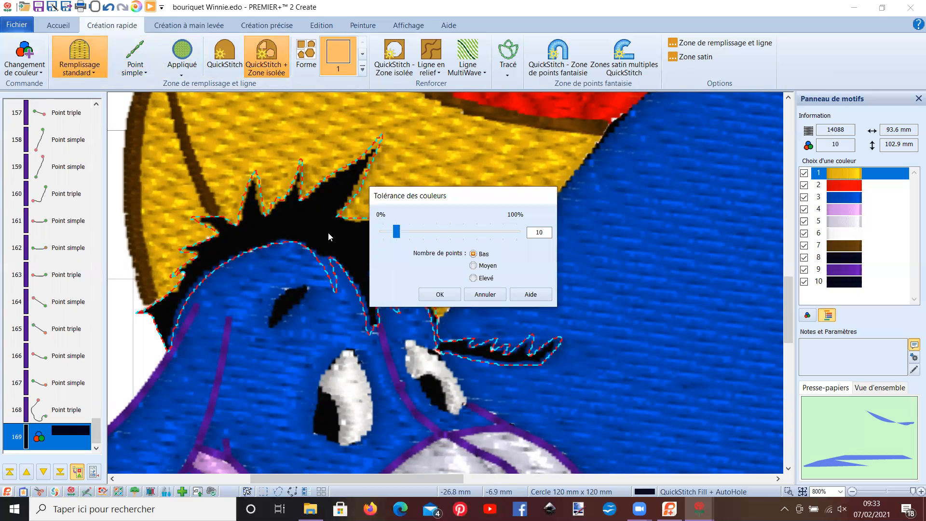
key("Return")
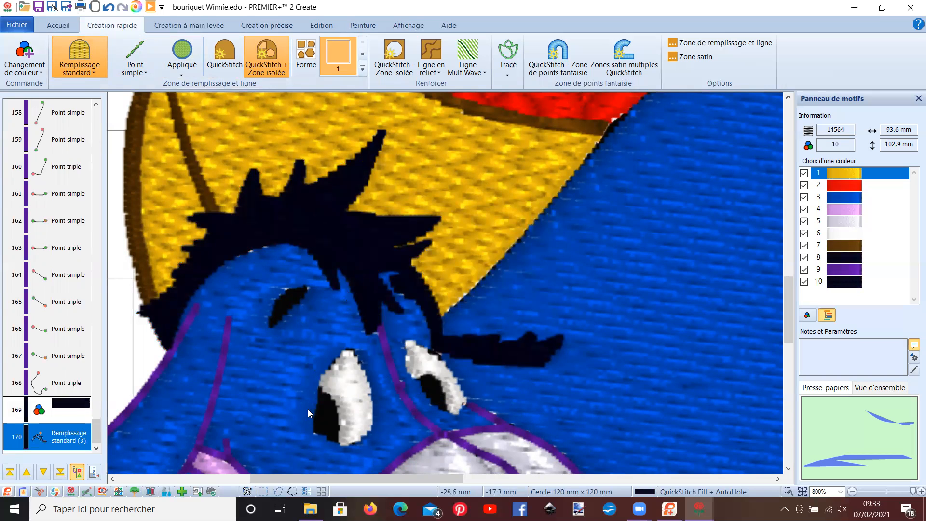
- Fill the black areas of both of Eeyore's eyes and the small nostril mark with the same standard fill
left_click(322, 423)
key("Return")
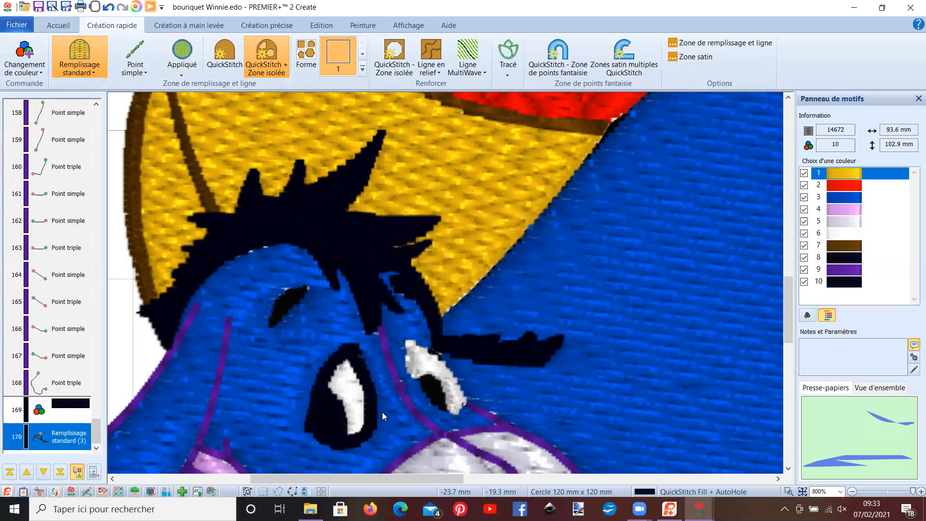
left_click(435, 387)
key("Return")
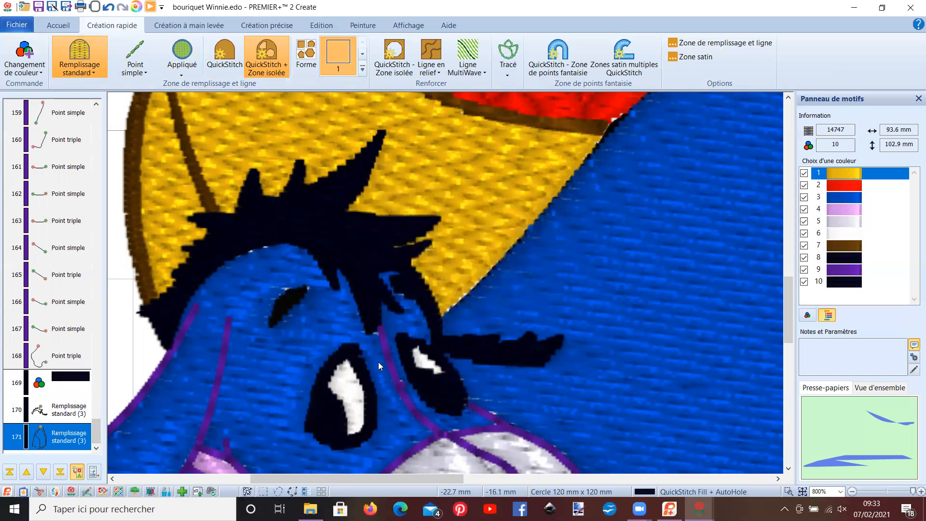
scroll(306, 343, "down", 3)
scroll(306, 342, "down", 2)
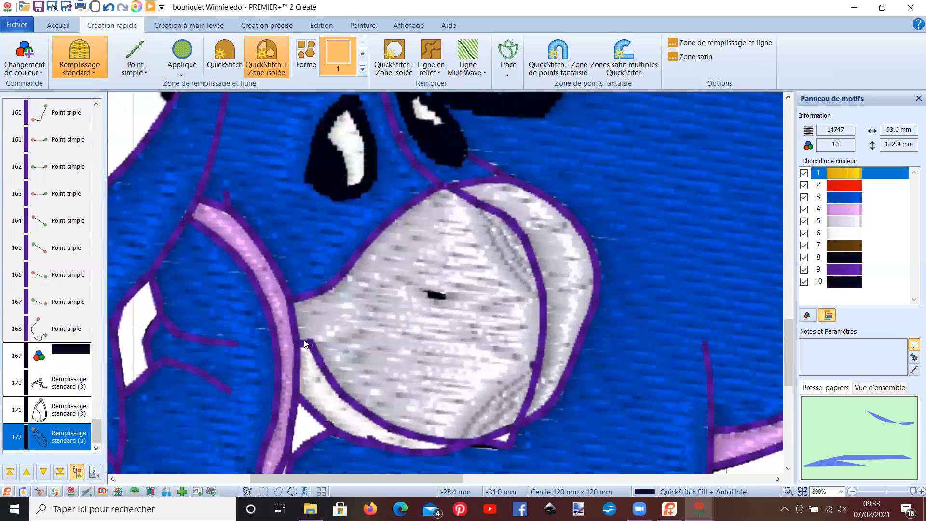
left_click(432, 294)
key("Return")
- Ungroup the purple outline group covering objects 38 to 168
scroll(432, 294, "down", 5)
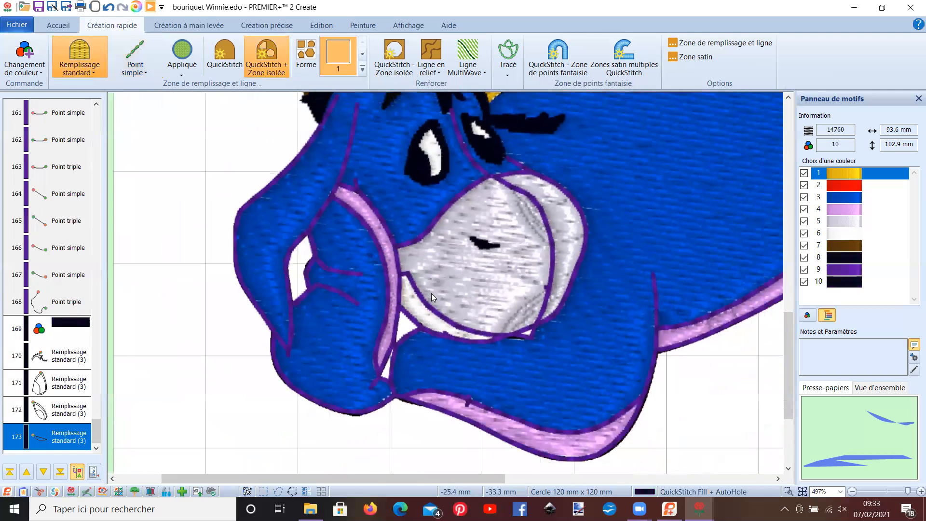
scroll(431, 293, "down", 3)
scroll(376, 305, "down", 2)
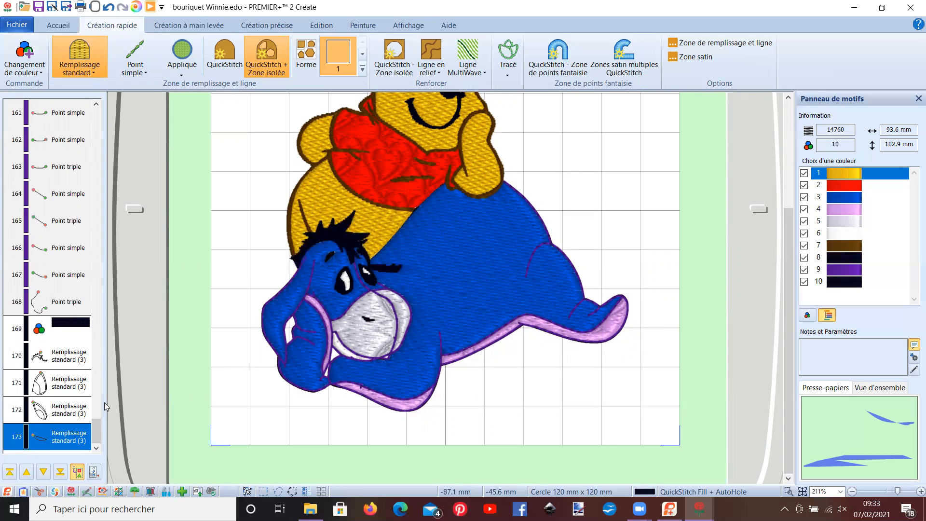
left_click_drag(95, 437, 96, 401)
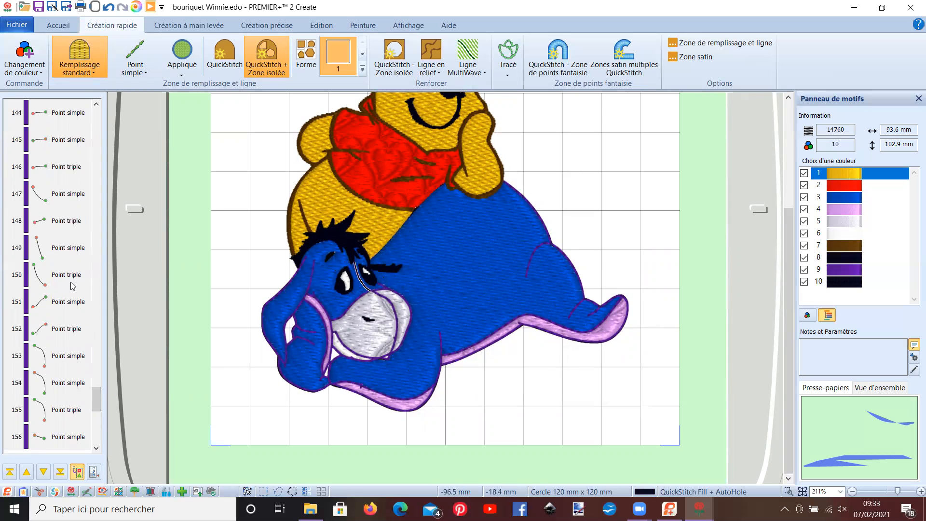
left_click_drag(98, 410, 69, 196)
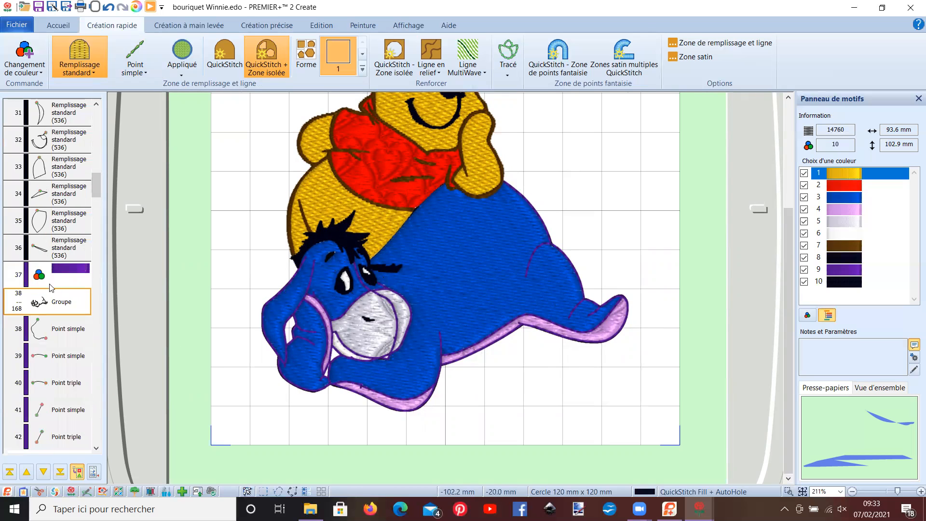
left_click(58, 270)
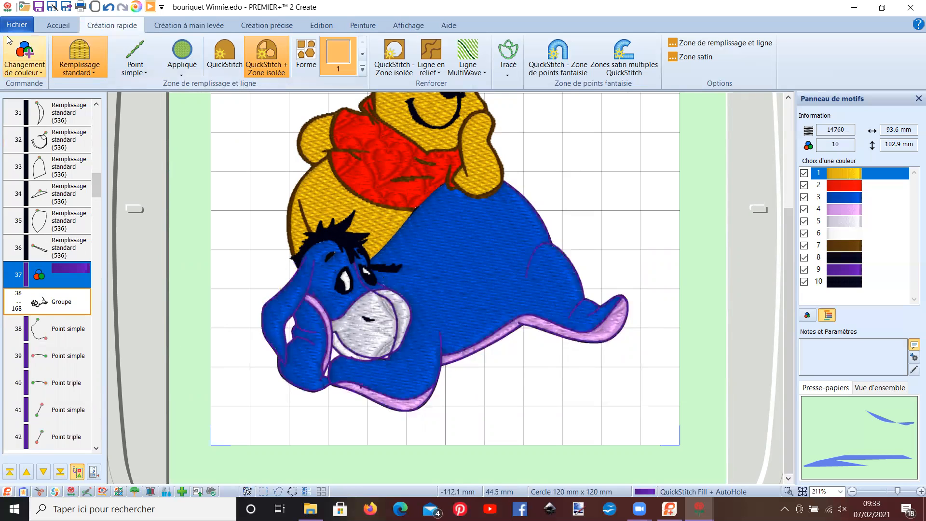
left_click(58, 25)
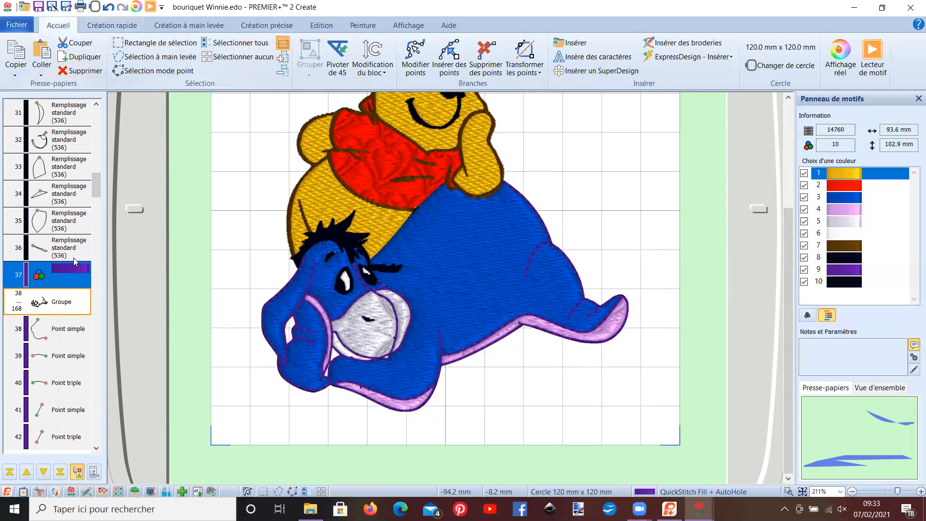
left_click(64, 299)
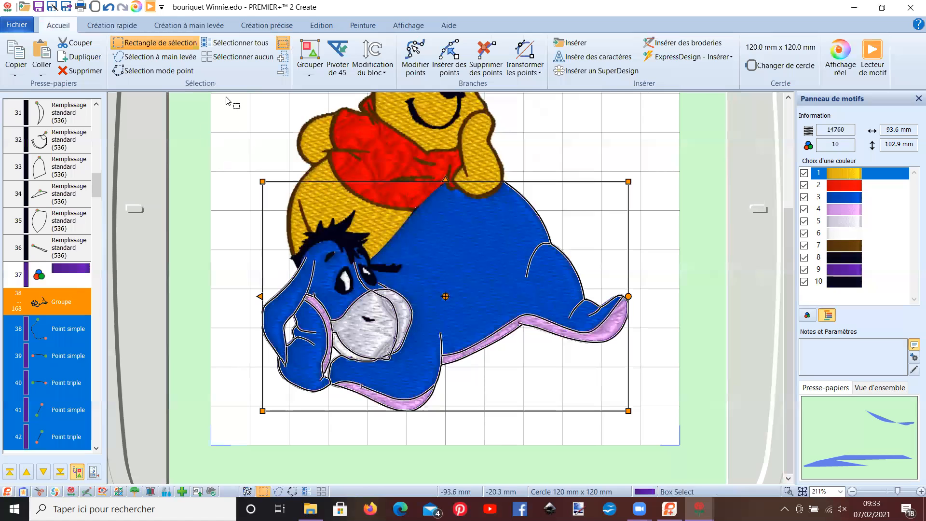
left_click(315, 74)
left_click(336, 101)
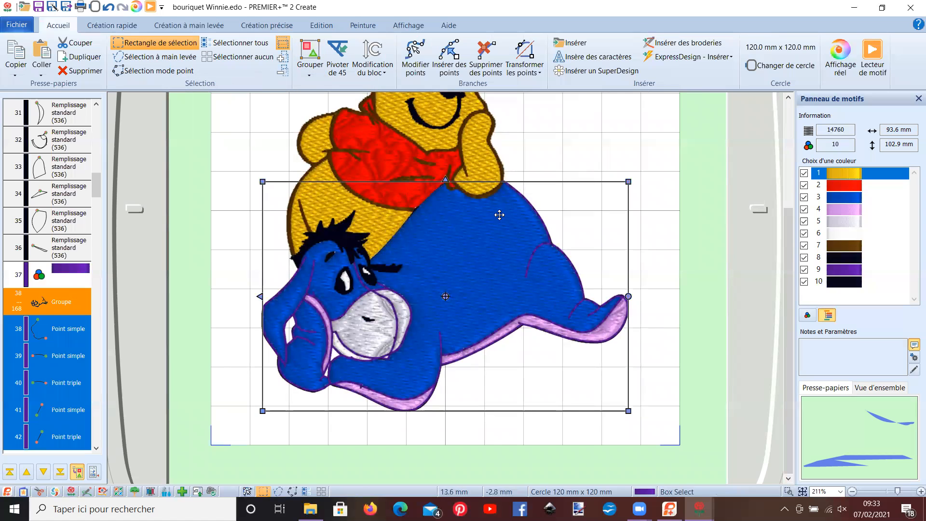
right_click(548, 212)
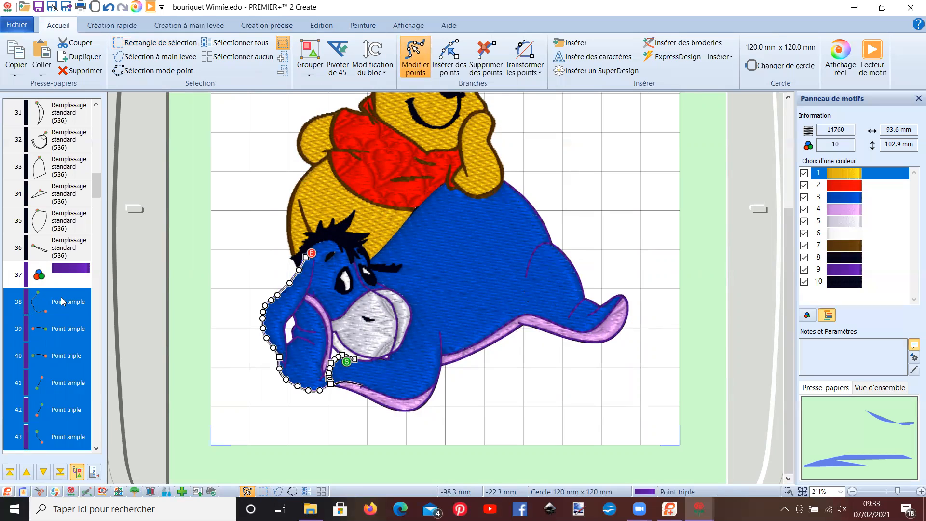
- Group the purple colour change 37 together with outline objects 38 to 168
left_click(53, 278)
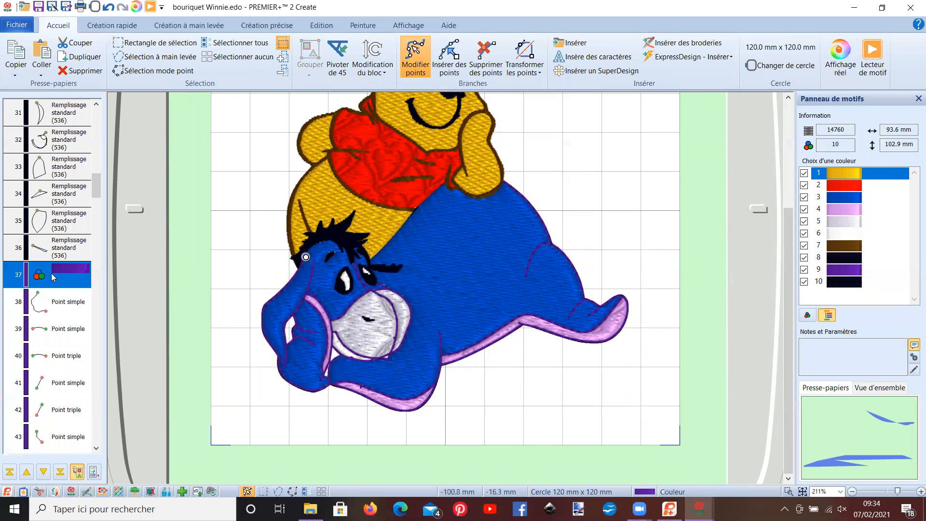
left_click_drag(98, 188, 100, 424)
left_click(66, 414)
key("ctrl+a")
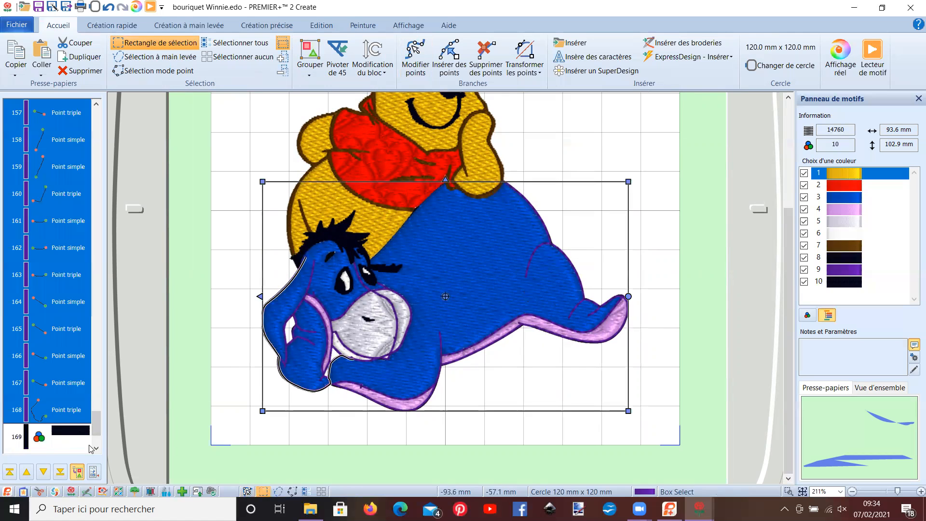
left_click_drag(101, 428, 59, 176)
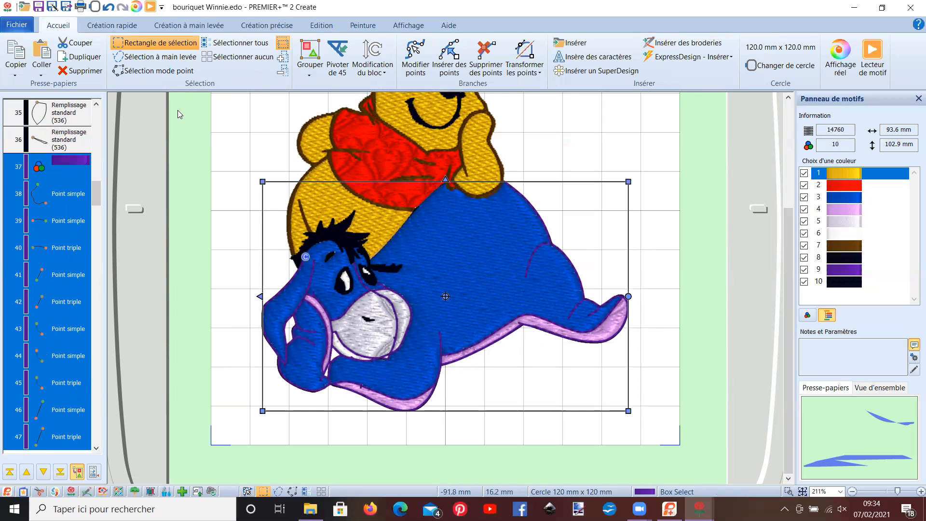
left_click(296, 62)
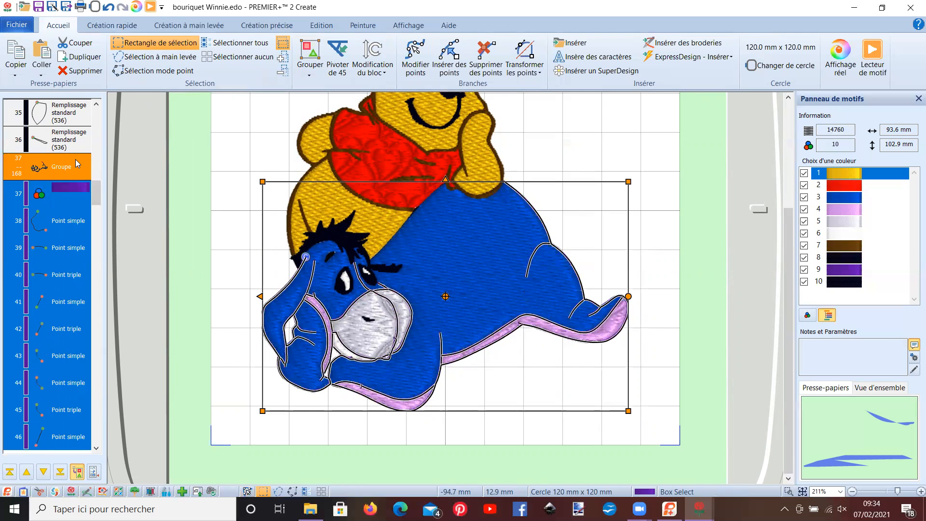
- In the properties of the purple group, change the line type to a motif line
right_click(75, 159)
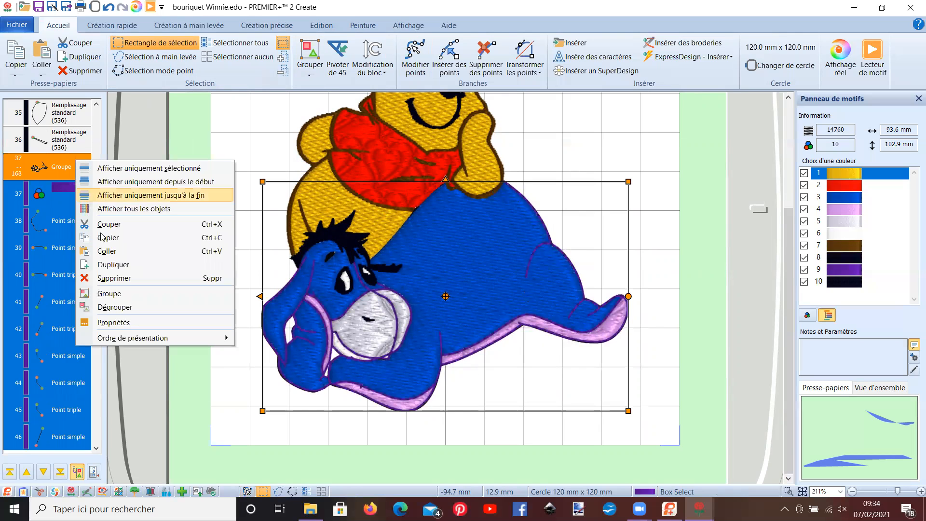
left_click(106, 323)
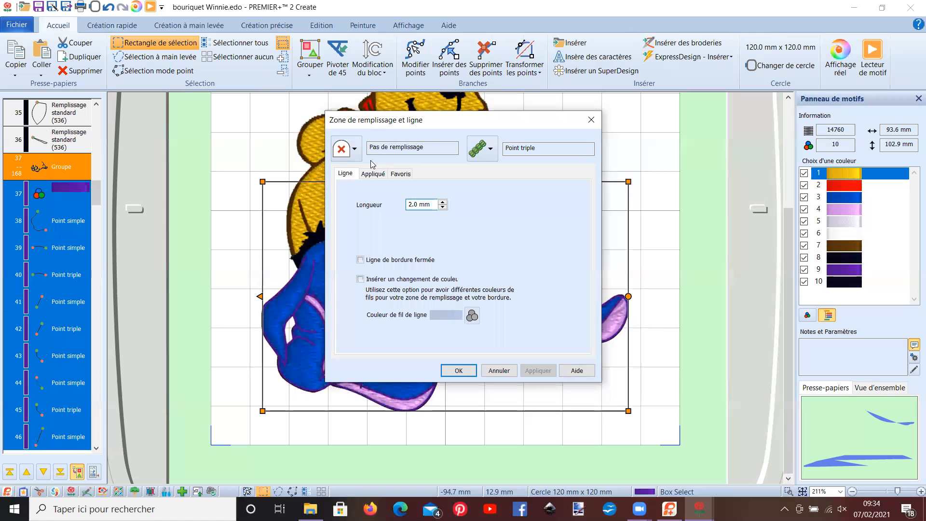
left_click(491, 155)
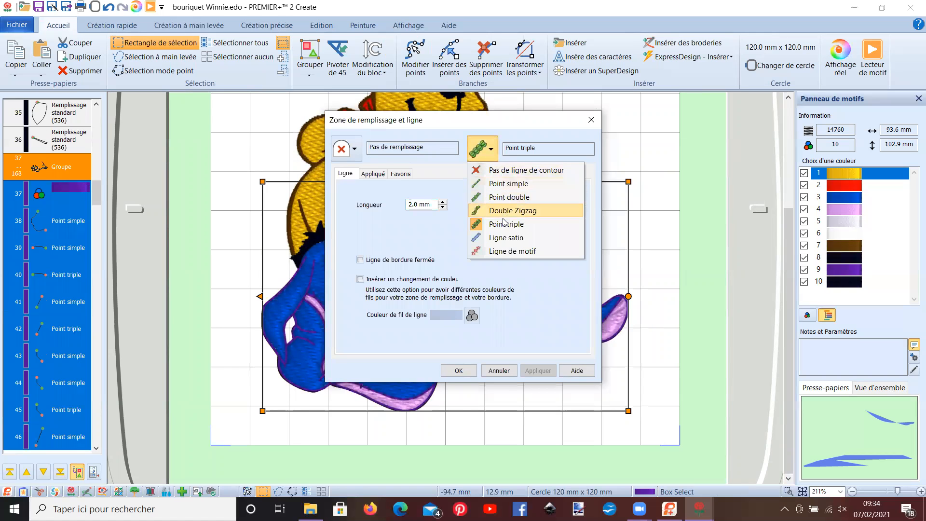
left_click(497, 251)
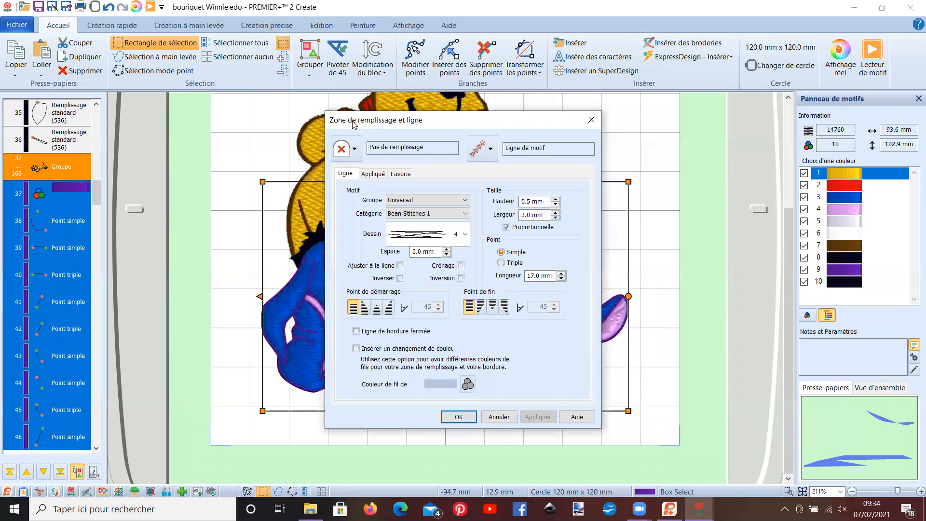
left_click_drag(353, 124, 648, 100)
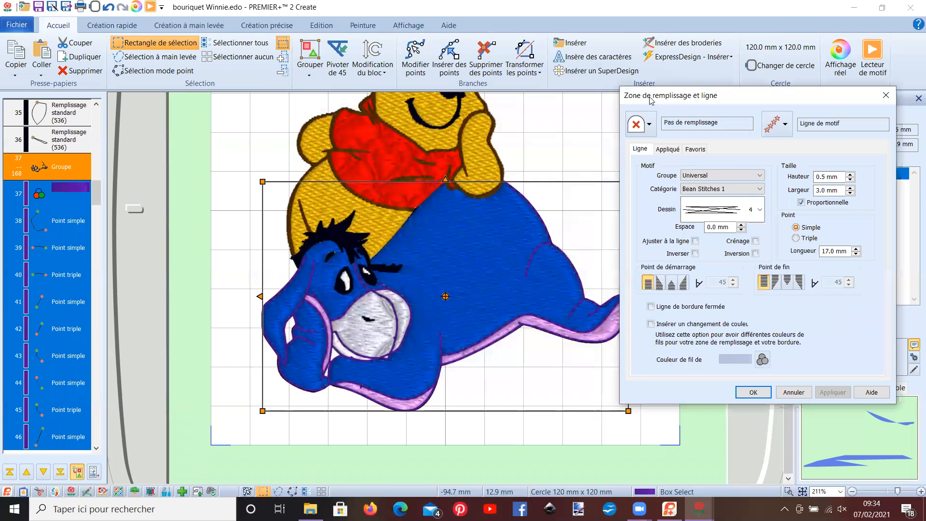
- Set the motif category to Candlewicking 2 with a proportional size of 1.3 mm and apply it to the outline
left_click(760, 190)
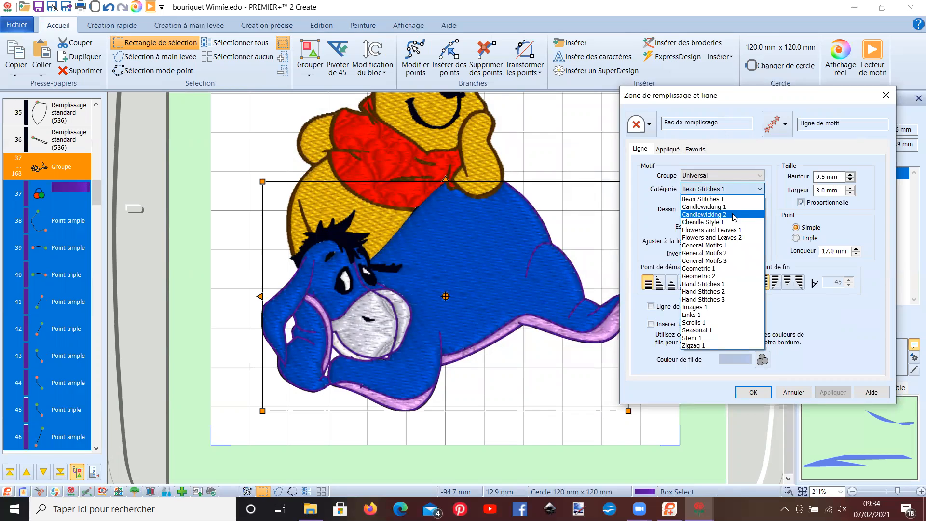
left_click(723, 216)
left_click(850, 179)
left_click(851, 180)
left_click(851, 180)
left_click(850, 180)
left_click(850, 180)
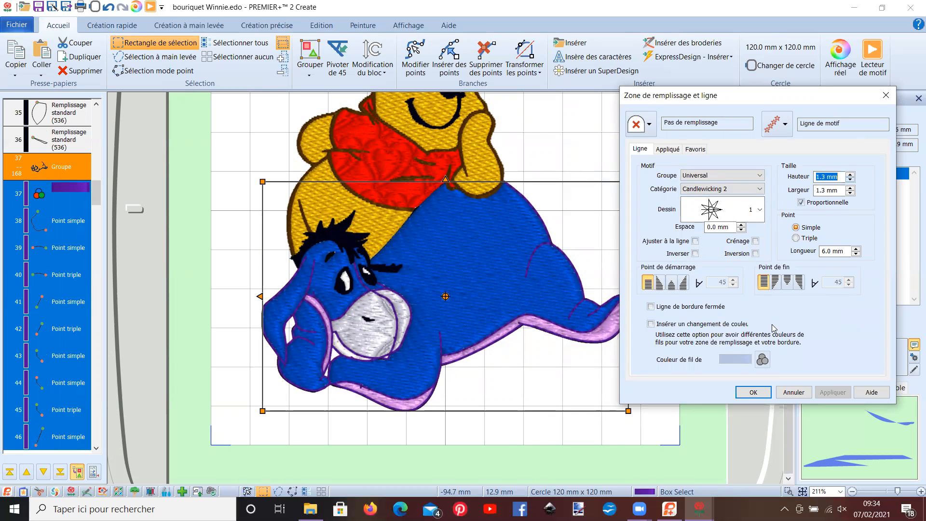
left_click(754, 393)
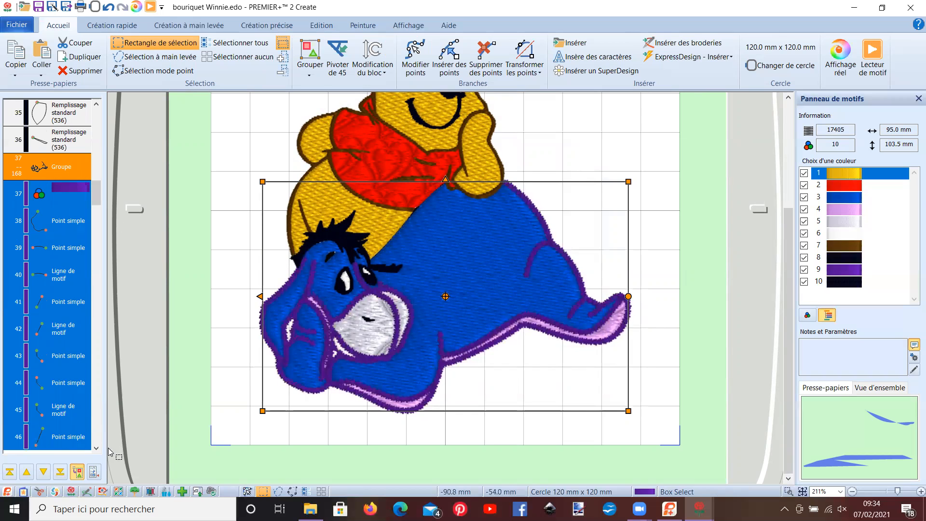
- Reduce the purple outline's Candlewicking motif to a proportional size of 1.0 mm
right_click(67, 164)
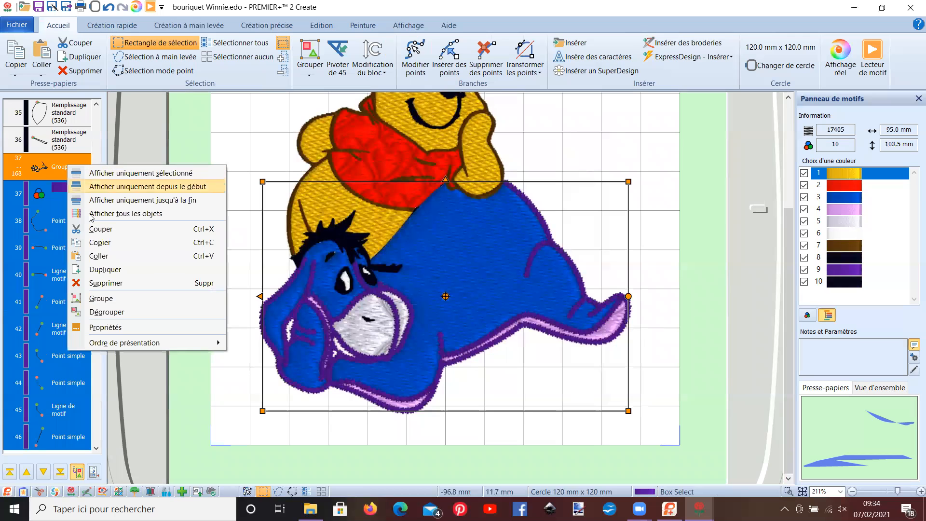
left_click(111, 328)
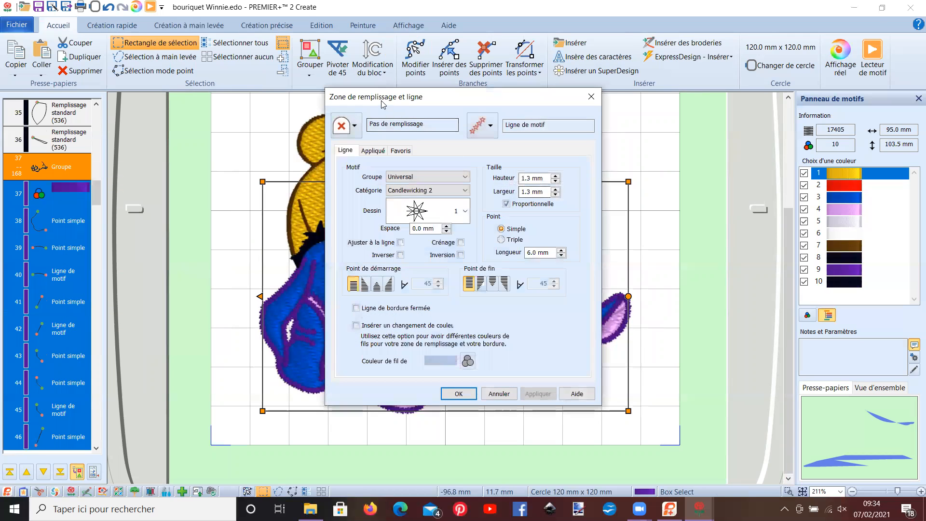
left_click_drag(381, 101, 606, 75)
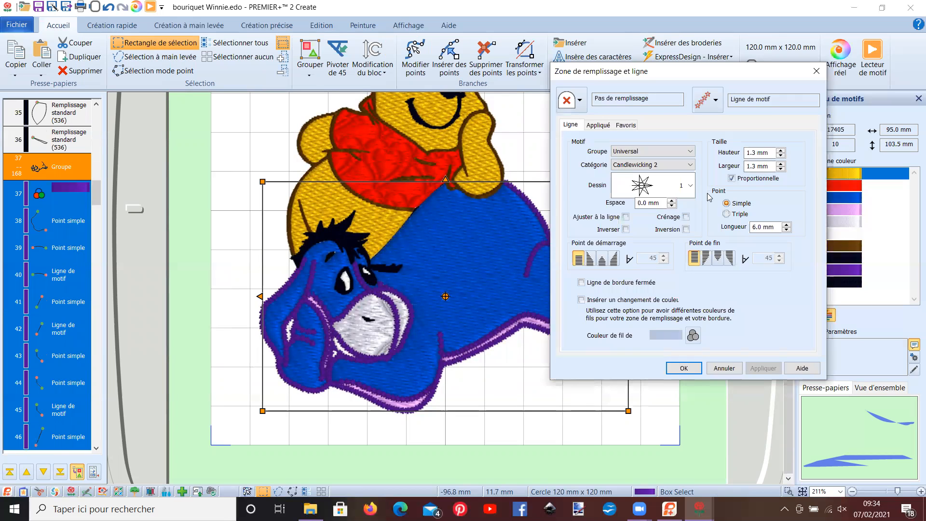
left_click(781, 156)
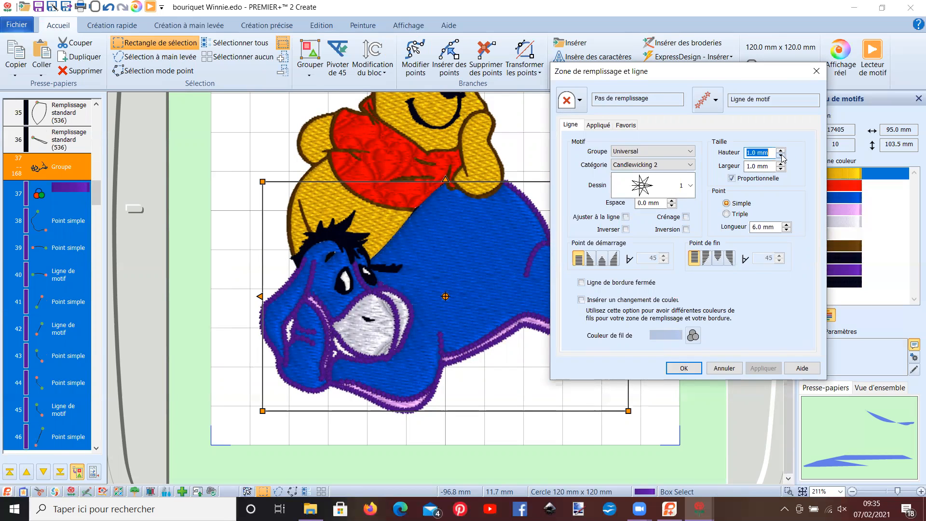
left_click(696, 369)
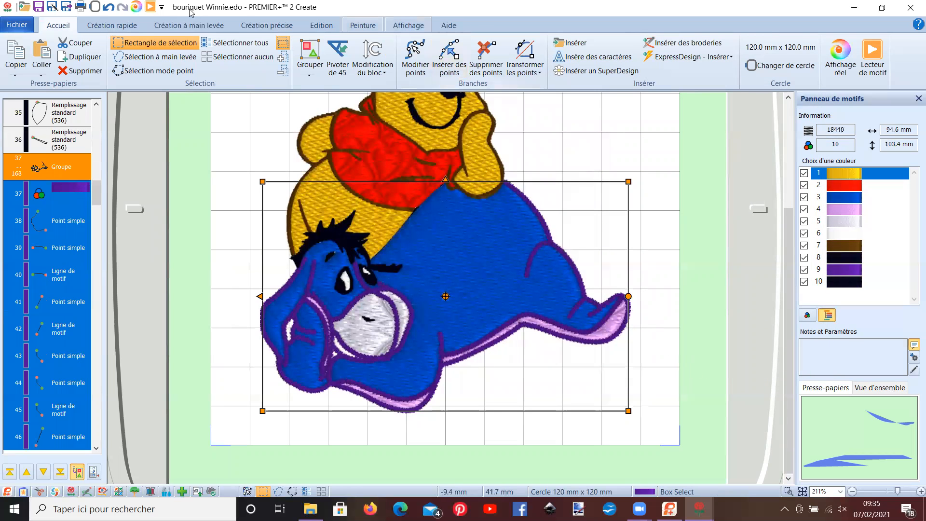
- Preview the design in the design player and examine Eeyore's purple motif outline up close
scroll(506, 236, "up", 6)
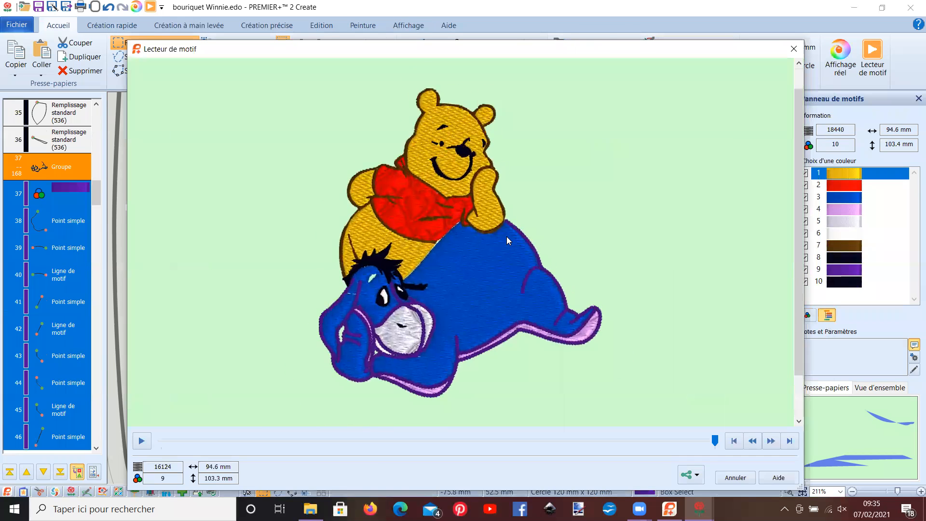
scroll(507, 236, "down", 5)
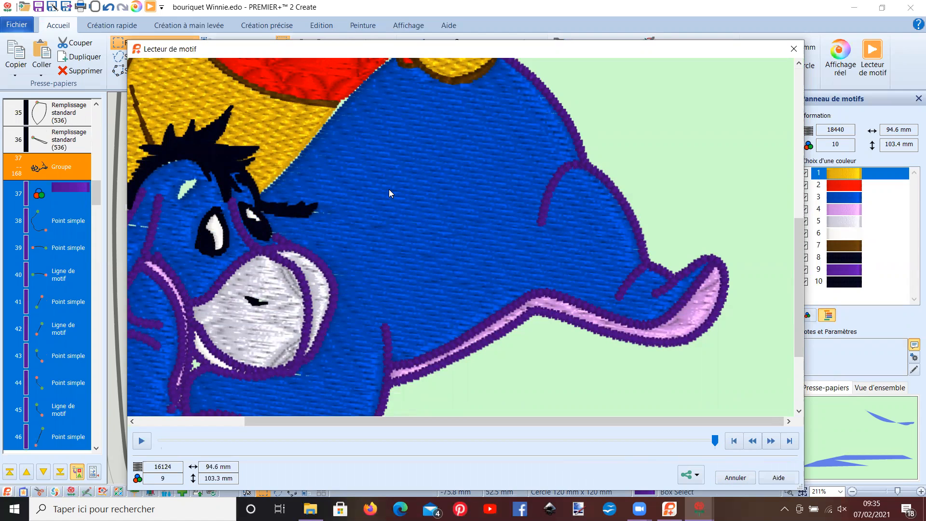
- Finish examining Eeyore's purple outline in the design player, close the preview and deselect the outline group
scroll(389, 193, "up", 1)
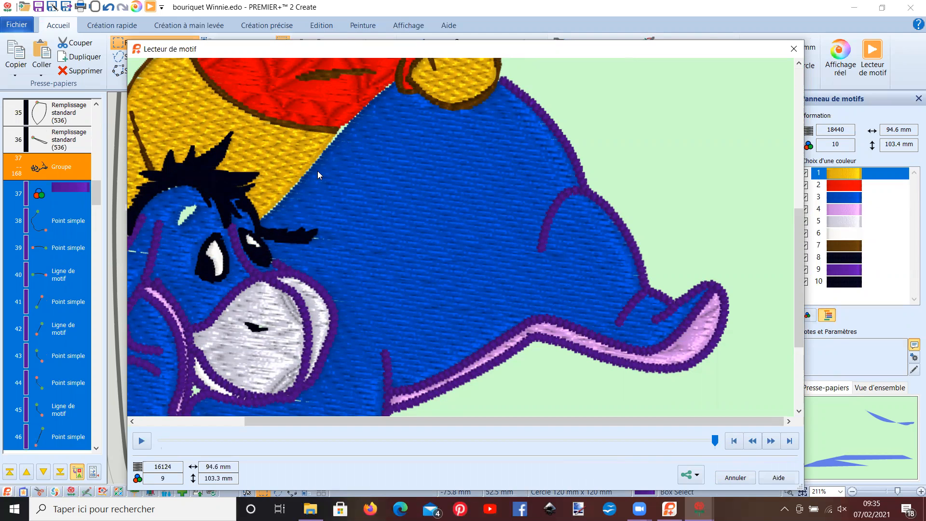
left_click(735, 477)
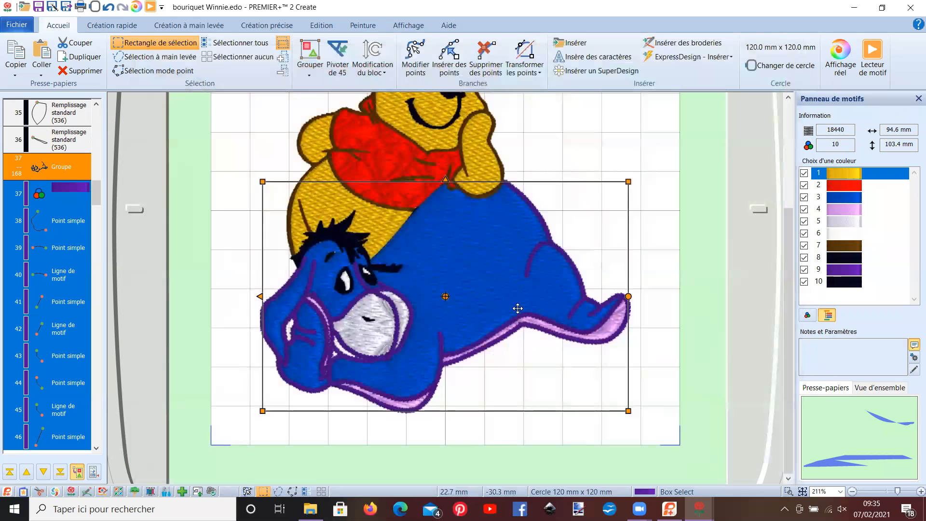
left_click(551, 152)
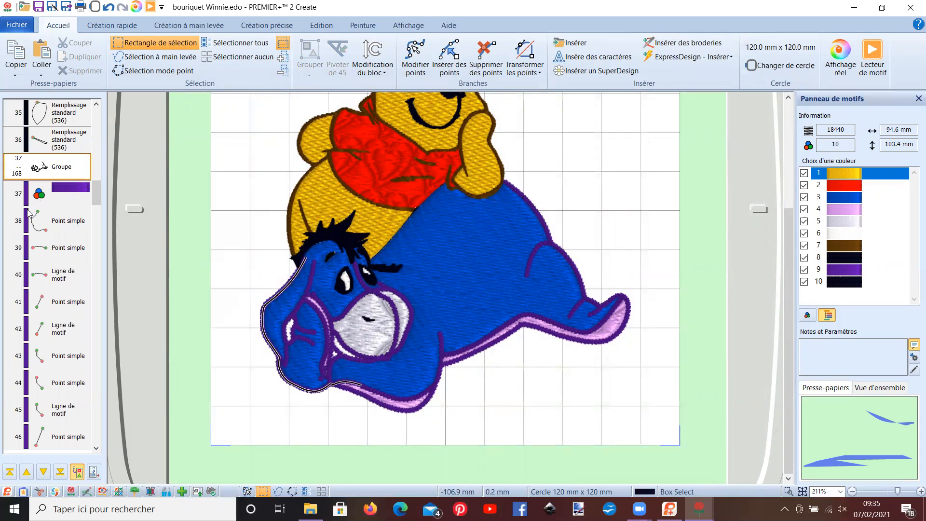
- From the purple colour change, add a quadruple trace along the edge between Pooh's belly and Eeyore's back
left_click(68, 192)
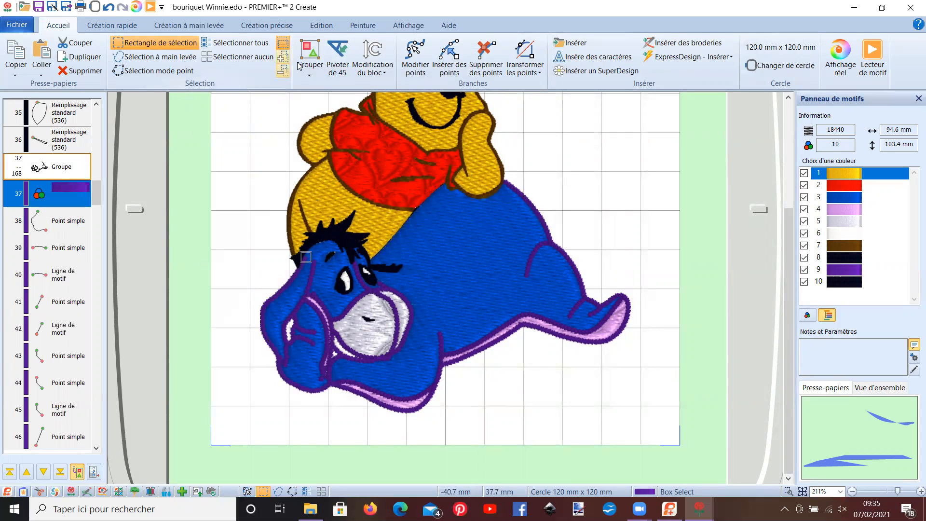
left_click(102, 26)
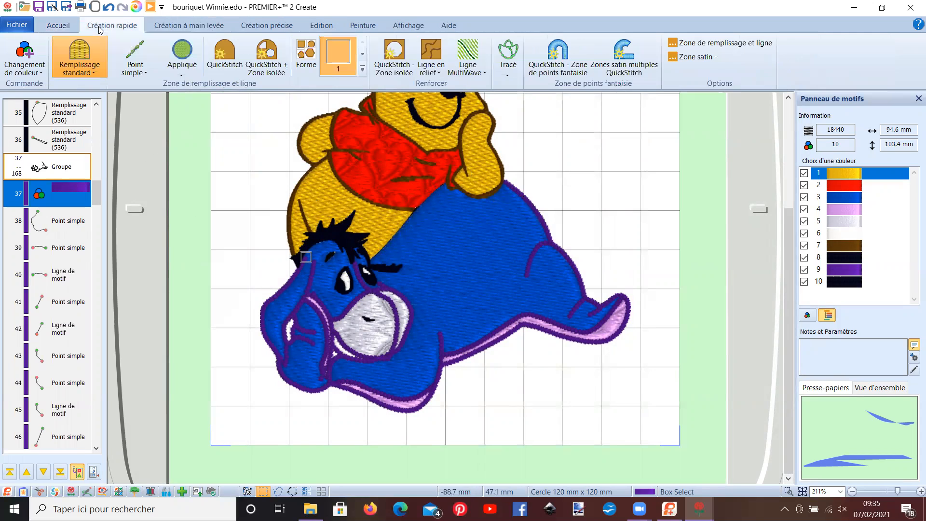
left_click(501, 75)
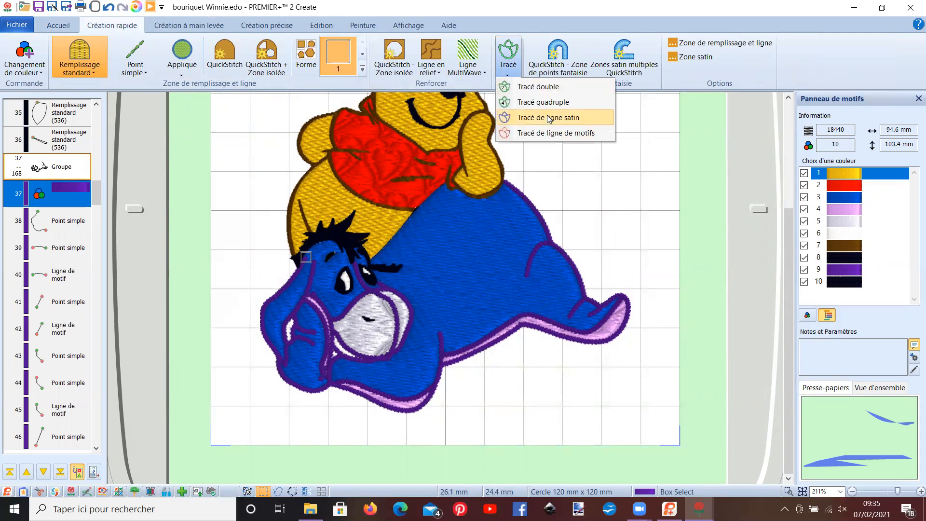
left_click(549, 134)
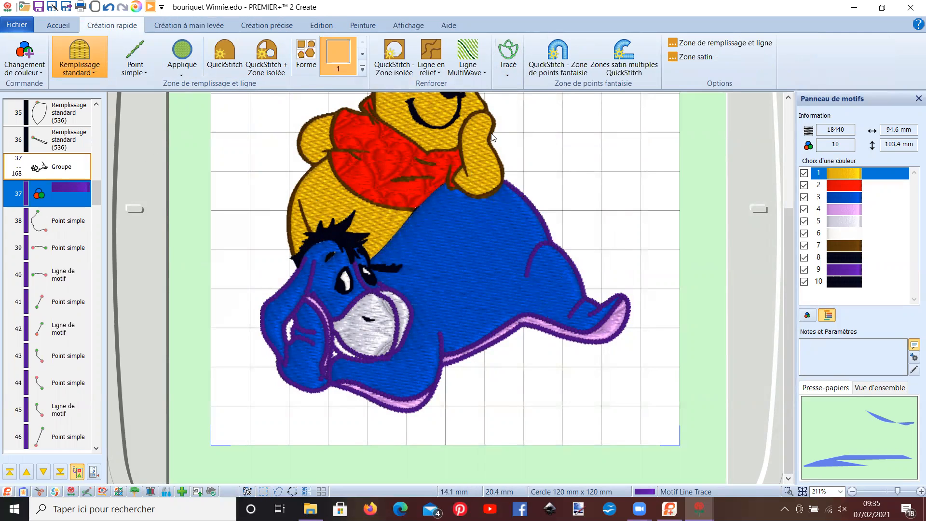
left_click(509, 73)
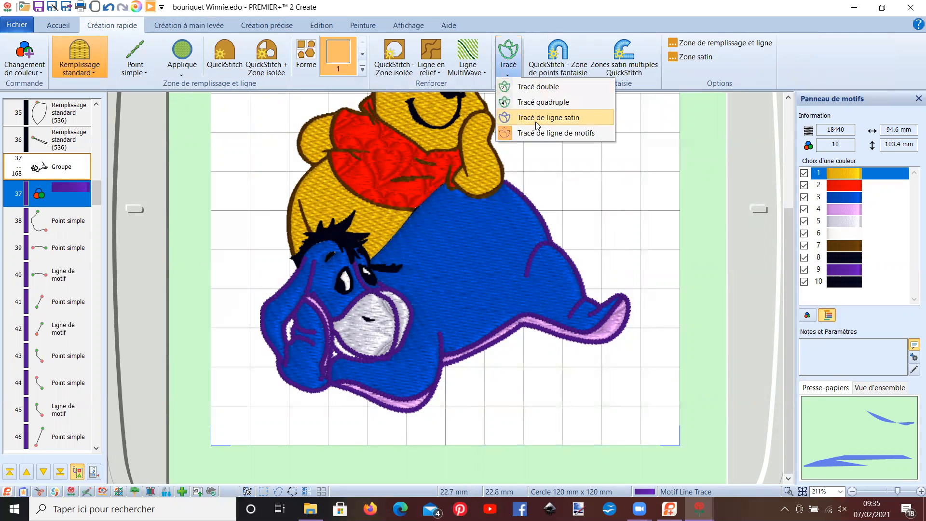
left_click(540, 133)
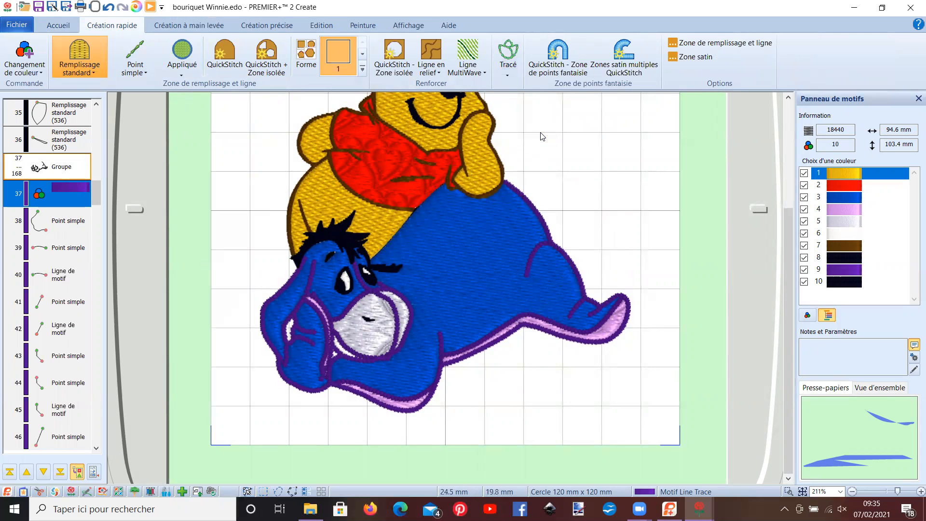
left_click(507, 73)
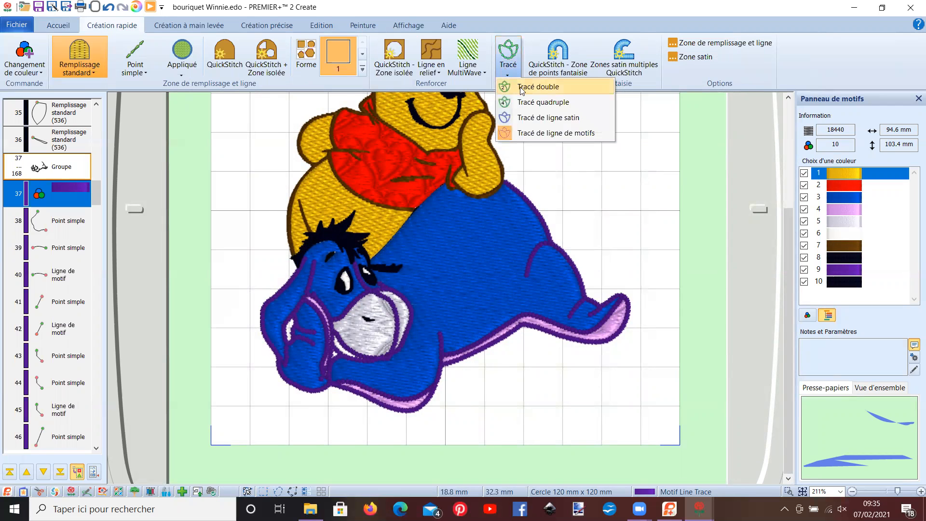
left_click(538, 103)
scroll(467, 193, "up", 2)
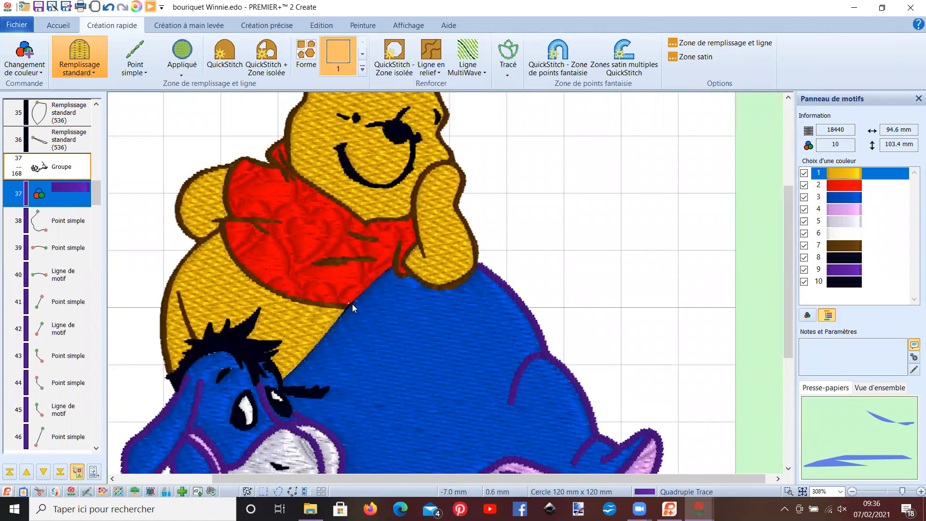
left_click(352, 304)
left_click(439, 278)
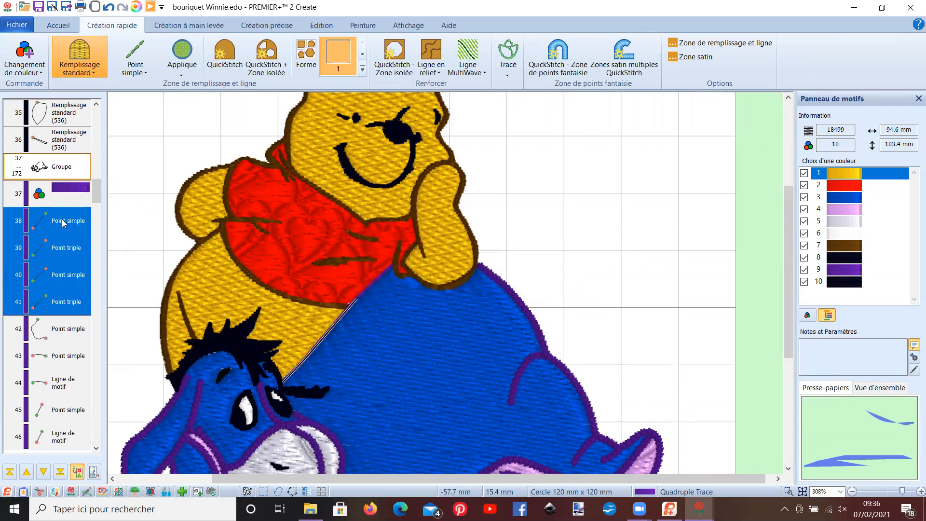
- Group the newly traced lines and change the group's line type to a motif line
left_click(58, 25)
left_click(312, 56)
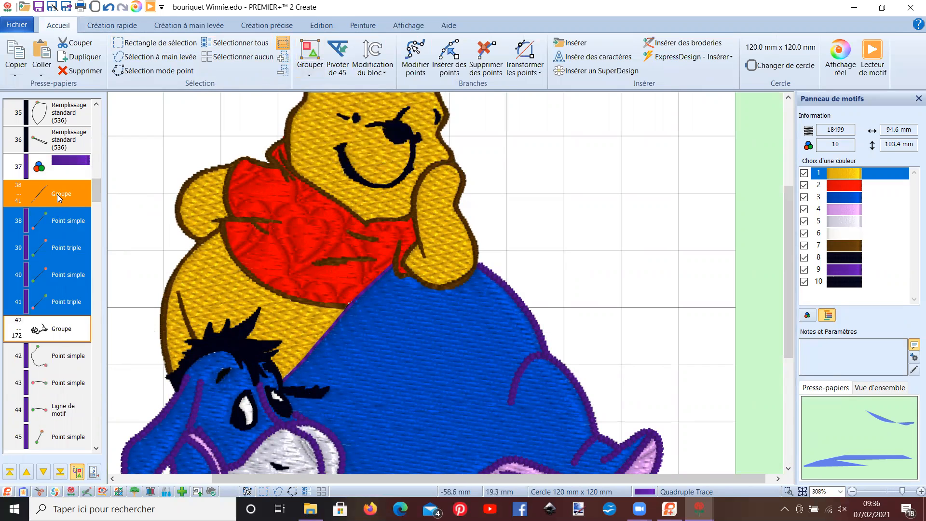
right_click(57, 194)
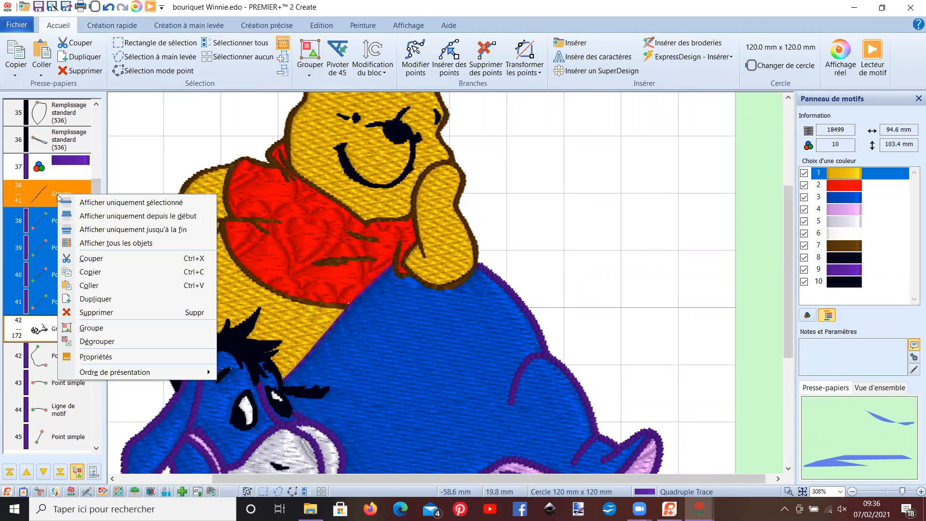
left_click(96, 356)
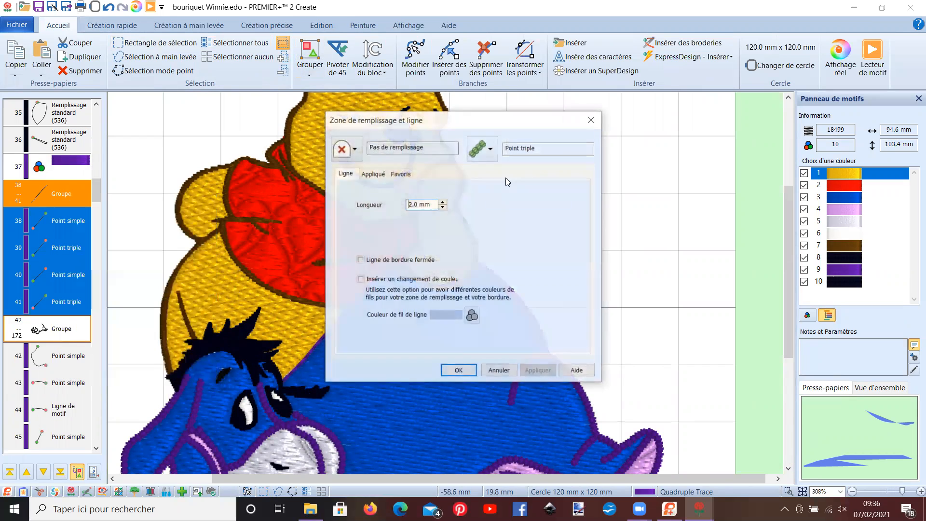
left_click(491, 155)
left_click(507, 251)
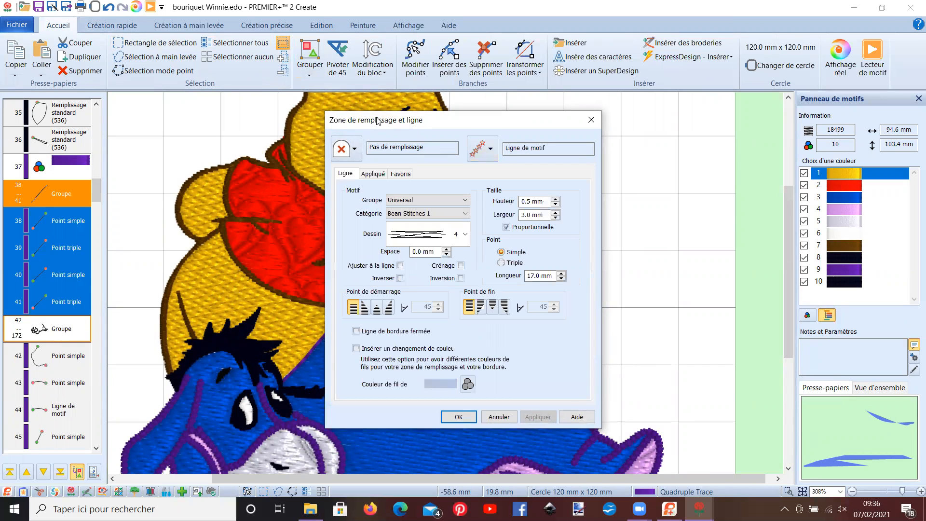
- Set the new line's motif category to Candlewicking 2 with a proportional size of 1.0 mm and apply it
left_click_drag(381, 121, 672, 80)
left_click(743, 172)
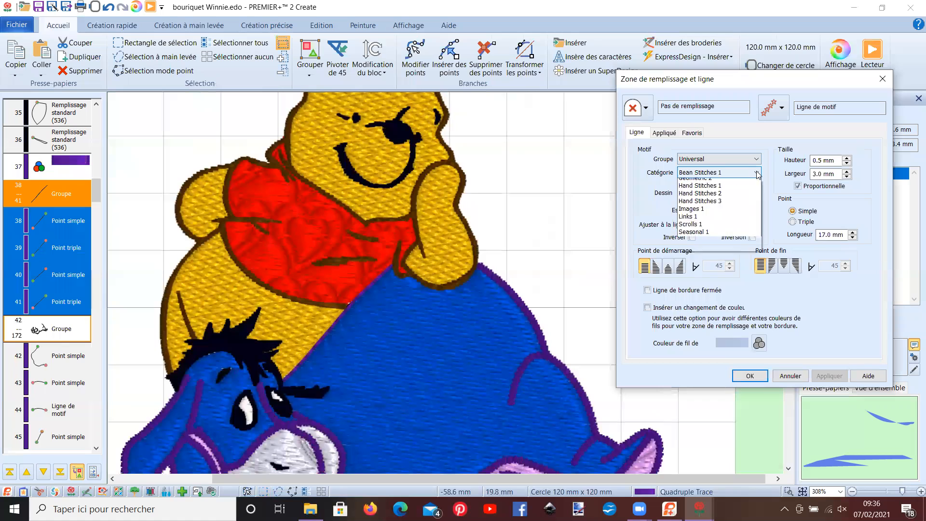
left_click(738, 198)
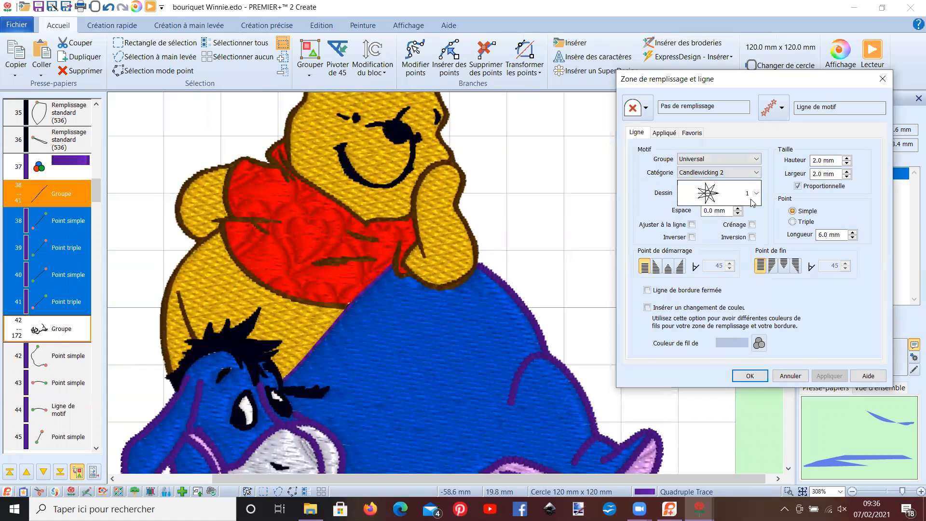
left_click(847, 164)
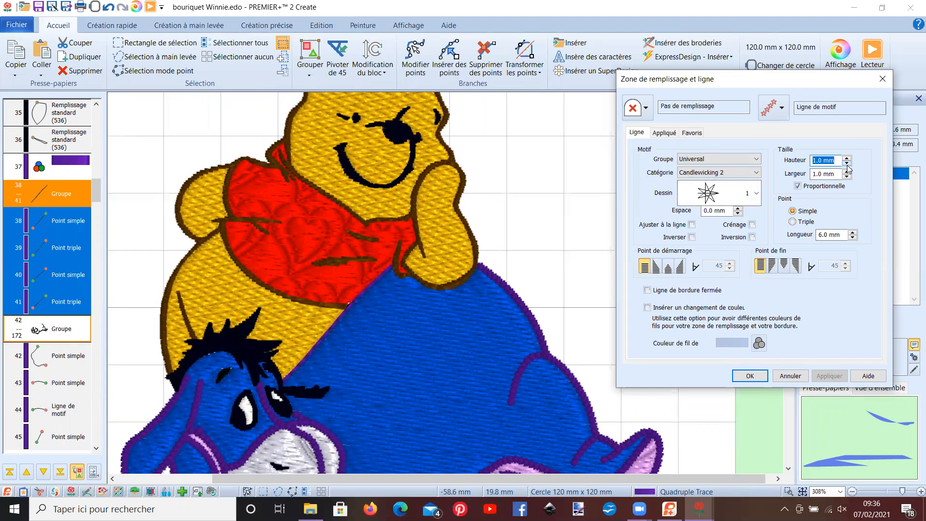
left_click(750, 376)
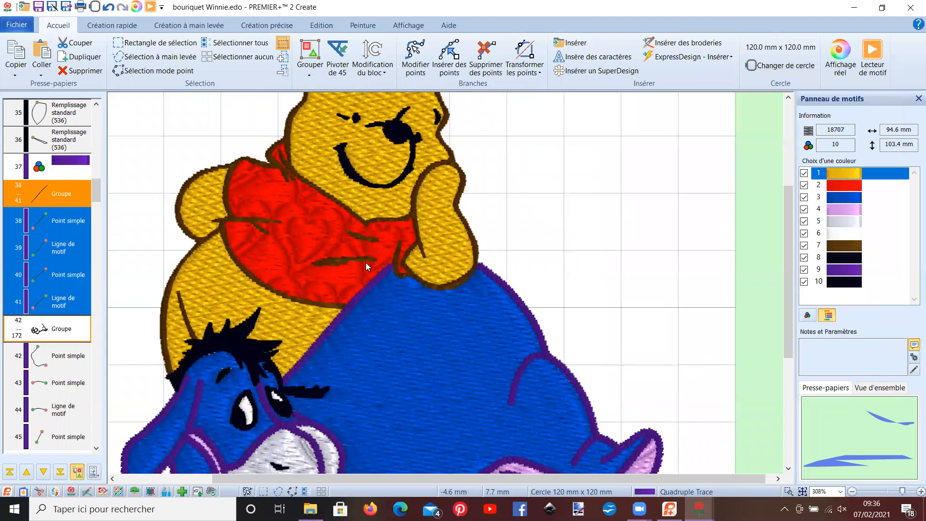
scroll(366, 262, "down", 3)
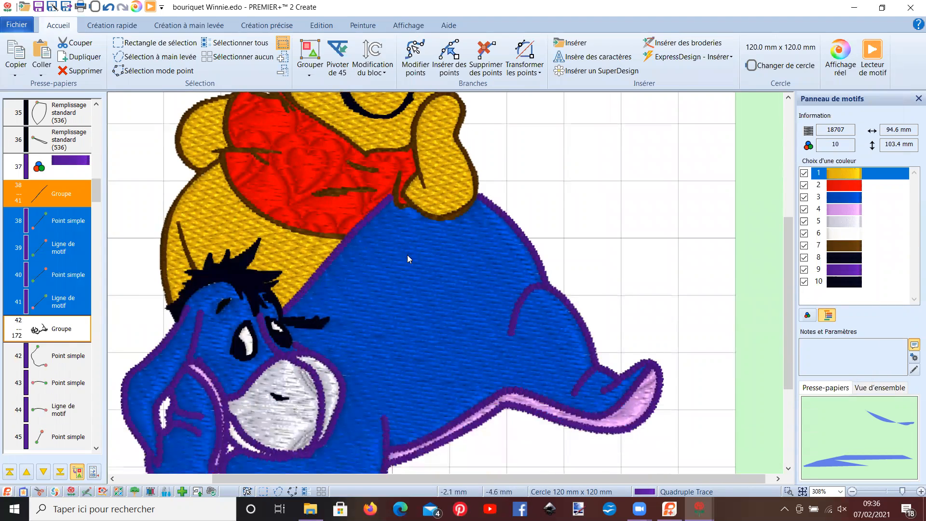
scroll(437, 286, "down", 1)
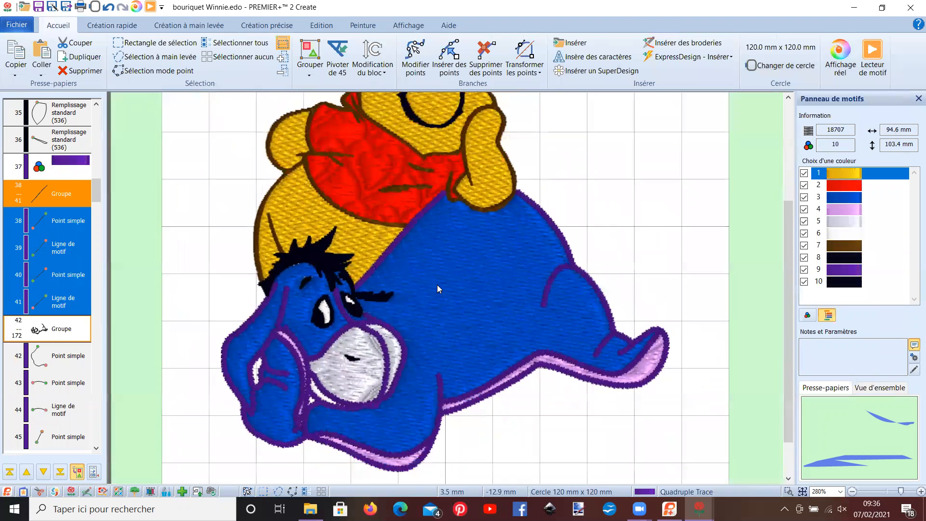
scroll(437, 285, "down", 5)
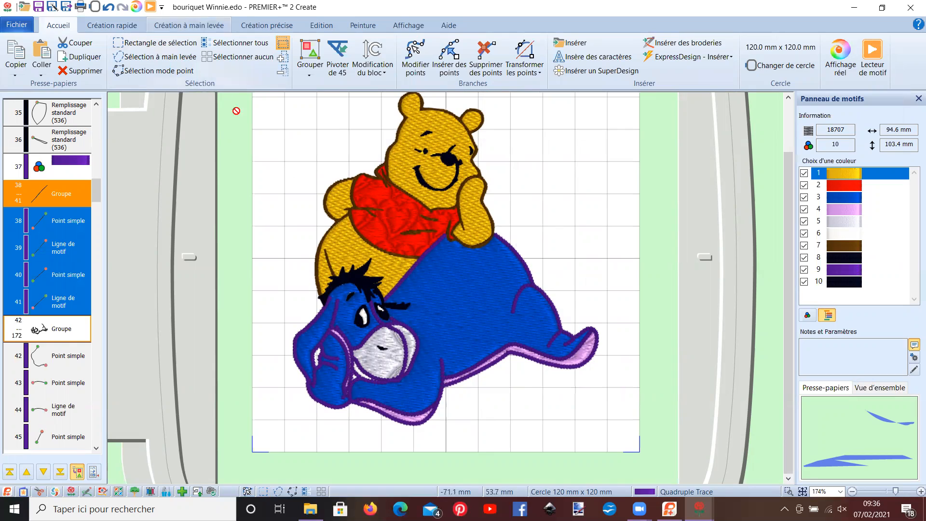
left_click(402, 223)
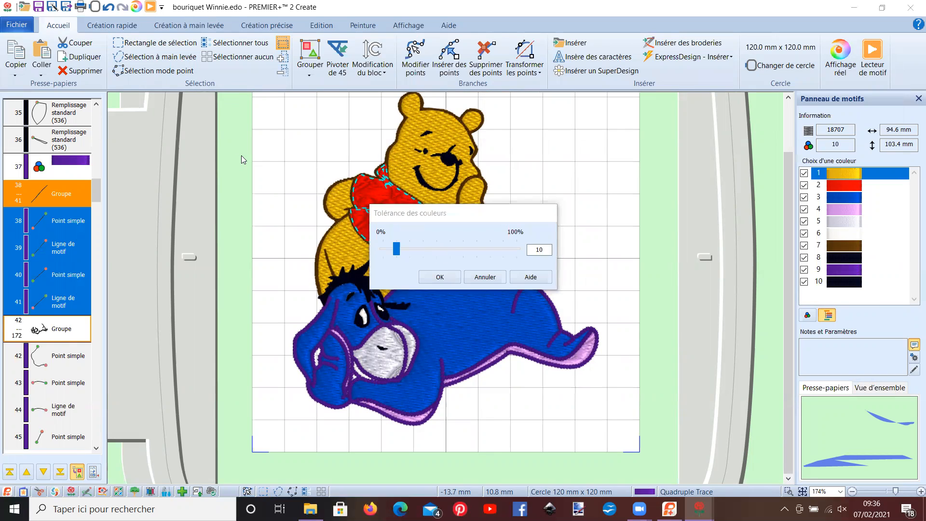
left_click(484, 278)
- Turn Pooh's red shirt fill into a standard appliqué with an appliqué piece margin of 0 mm
left_click_drag(98, 198, 104, 137)
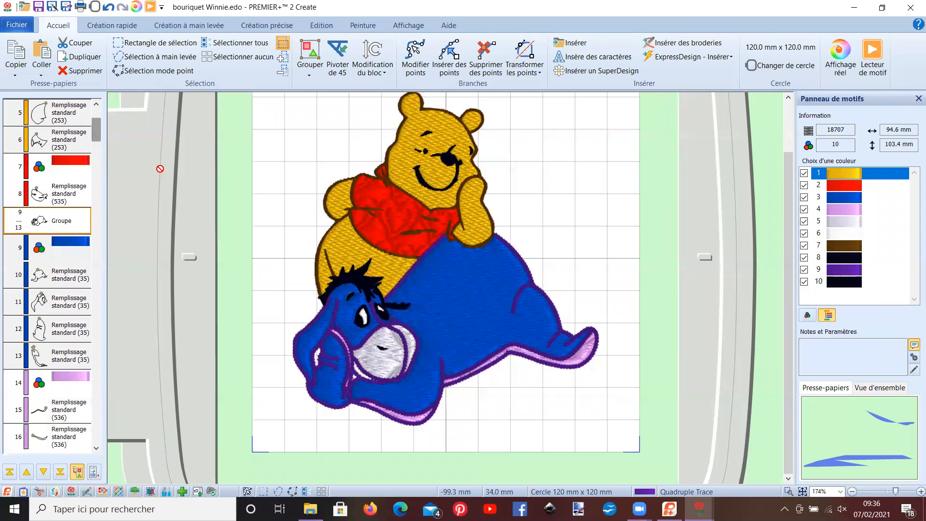
left_click(60, 190)
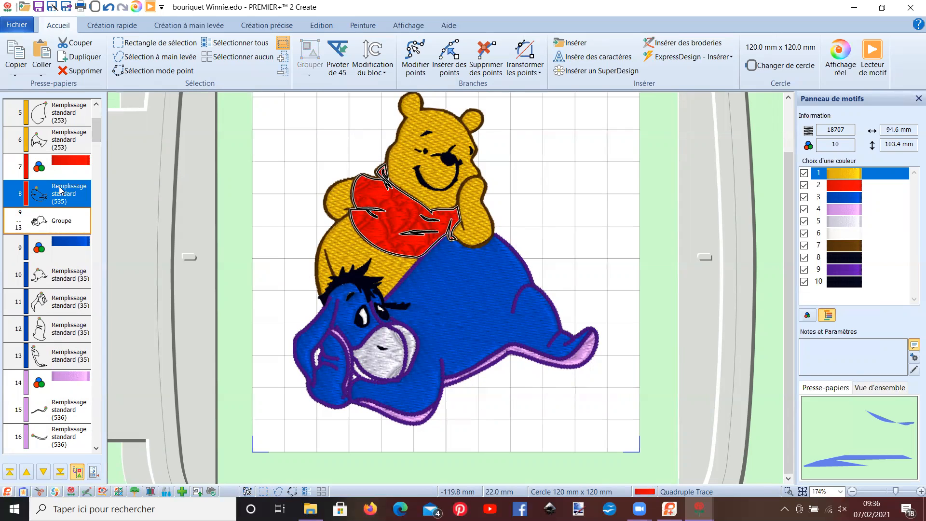
right_click(60, 189)
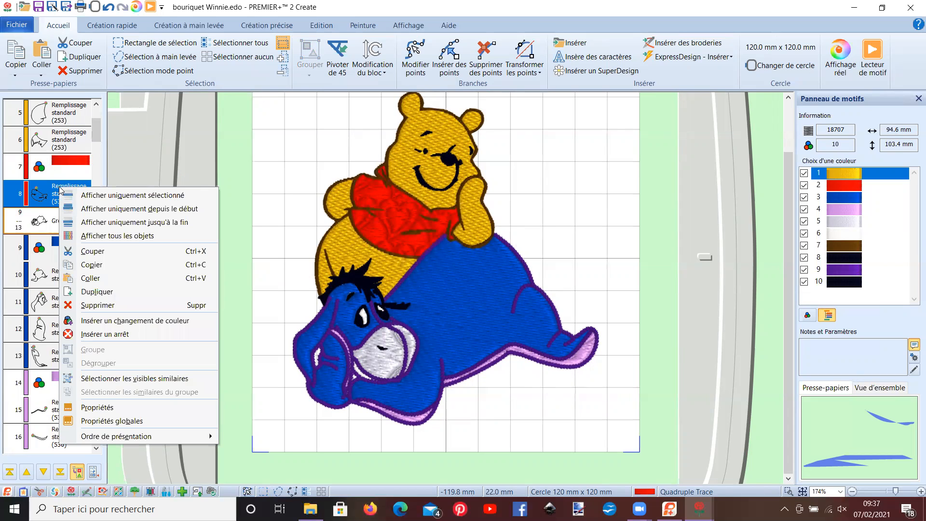
left_click(103, 407)
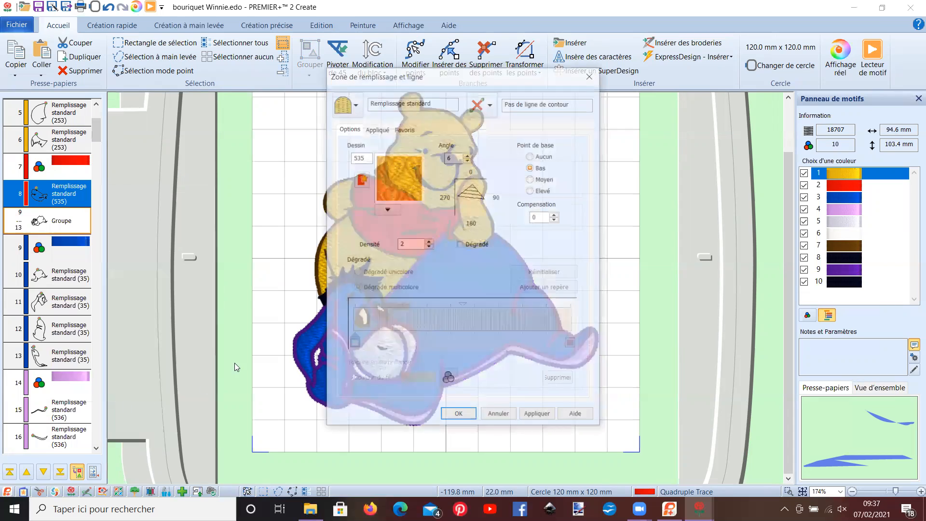
left_click(377, 128)
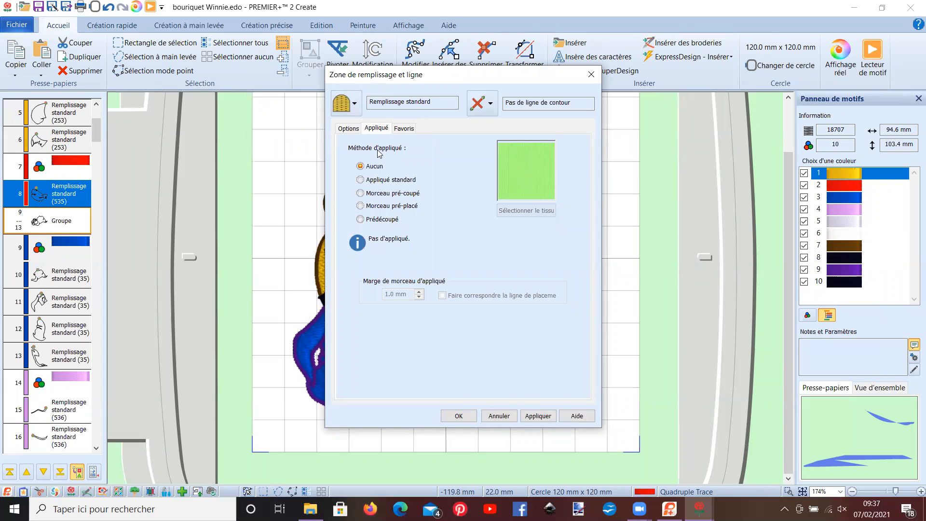
left_click(361, 180)
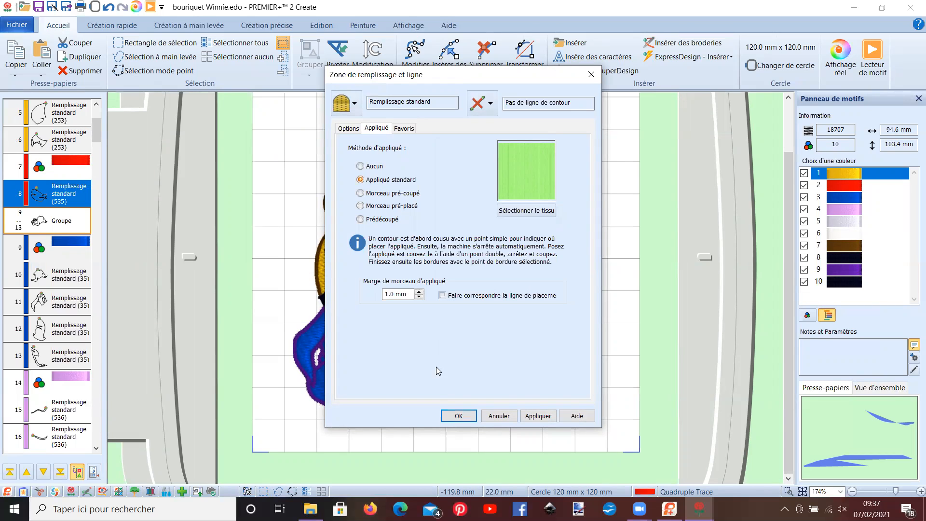
left_click_drag(395, 299, 385, 297)
type("0")
left_click(459, 416)
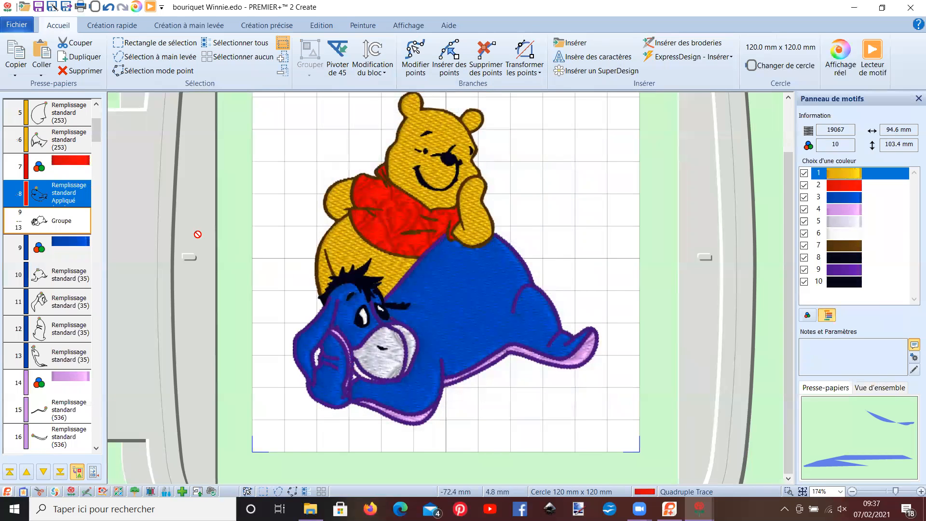
- Change the red shirt appliqué's fill to a curved crosshatch fill with a 1.3 mm spacing
left_click(67, 198)
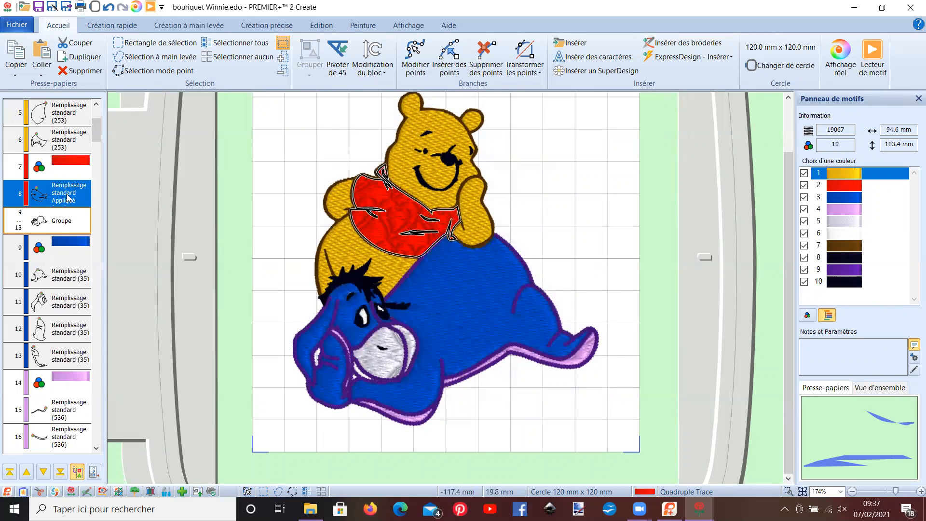
right_click(68, 198)
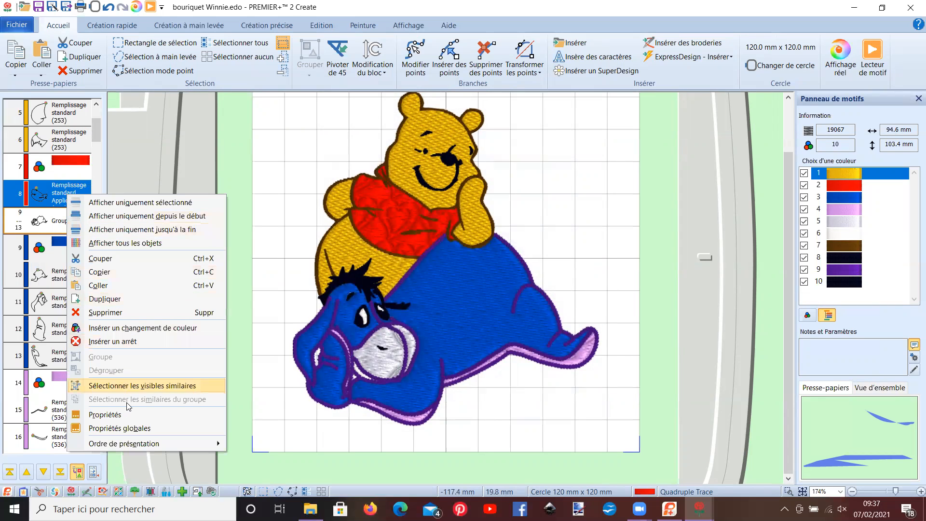
left_click(105, 415)
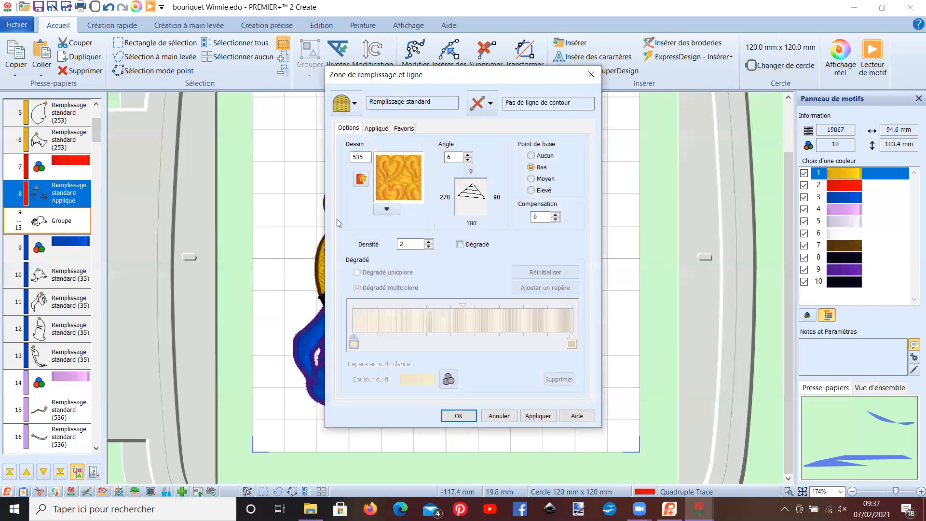
left_click(355, 103)
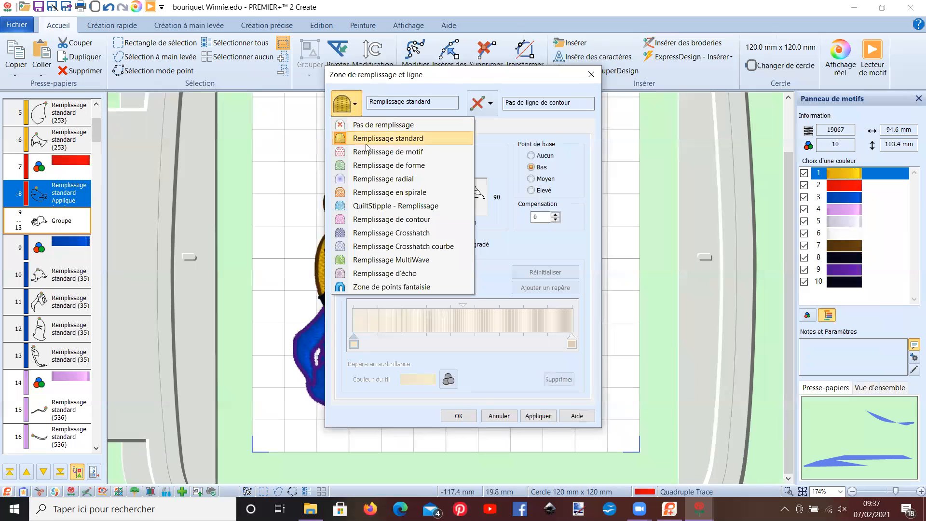
left_click(396, 246)
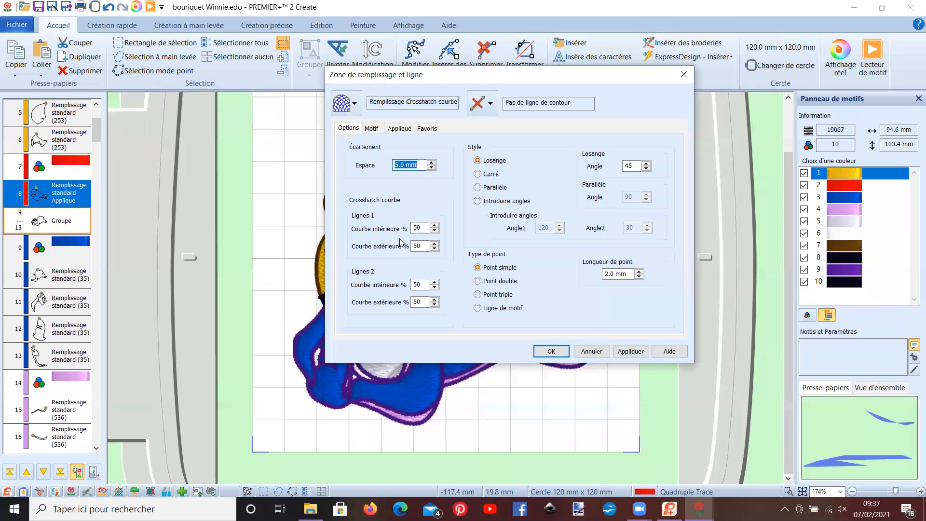
left_click_drag(405, 167, 393, 166)
type("1")
left_click(552, 351)
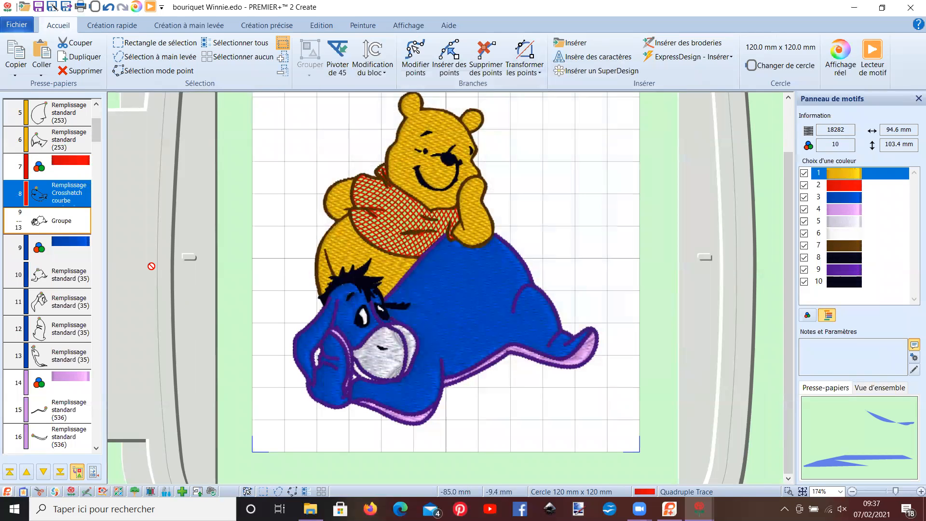
- Insert a brown colour change after the red shirt's crosshatch fill
right_click(55, 195)
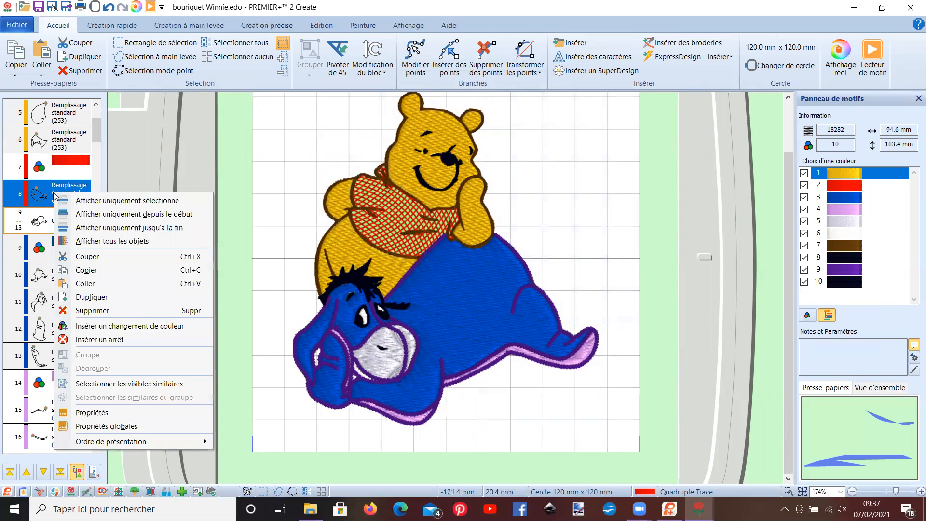
left_click(111, 331)
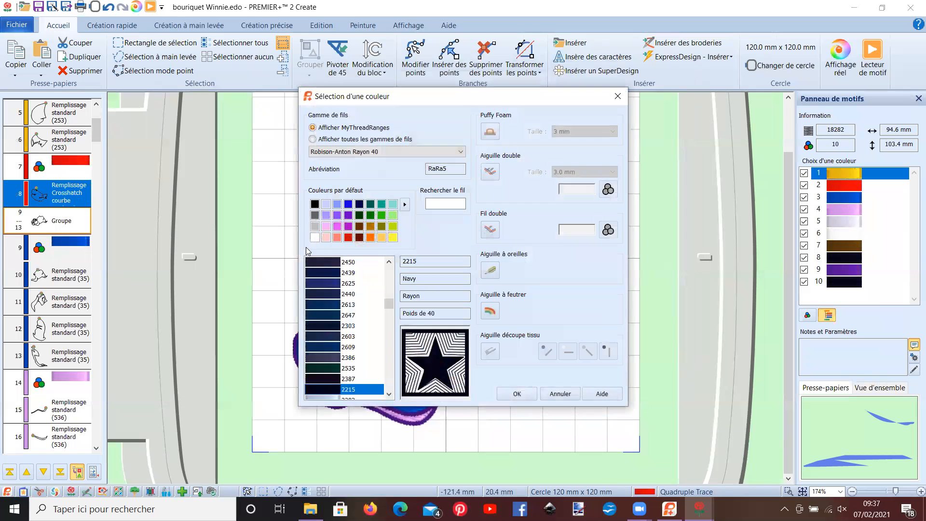
left_click(358, 228)
left_click(512, 397)
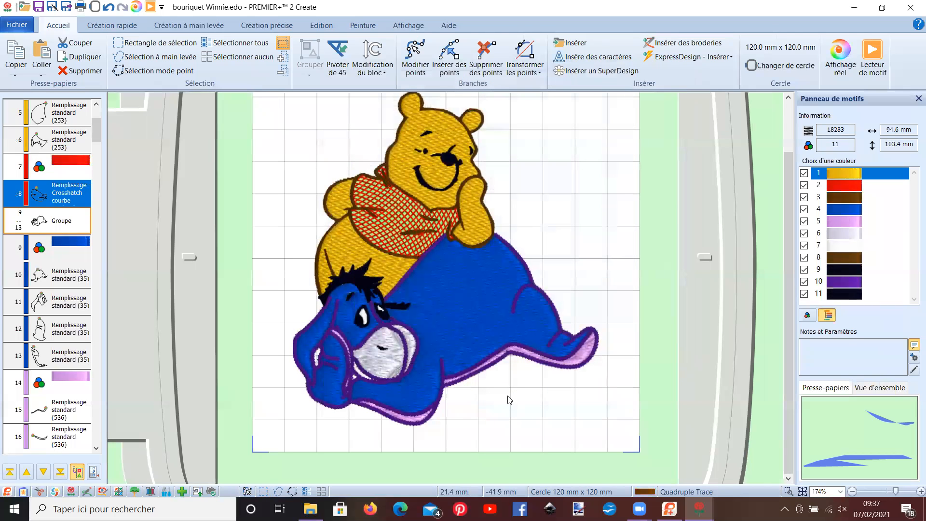
- Duplicate the shirt's red crosshatch fill by copy and paste and move the copy below the brown colour change
left_click(55, 198)
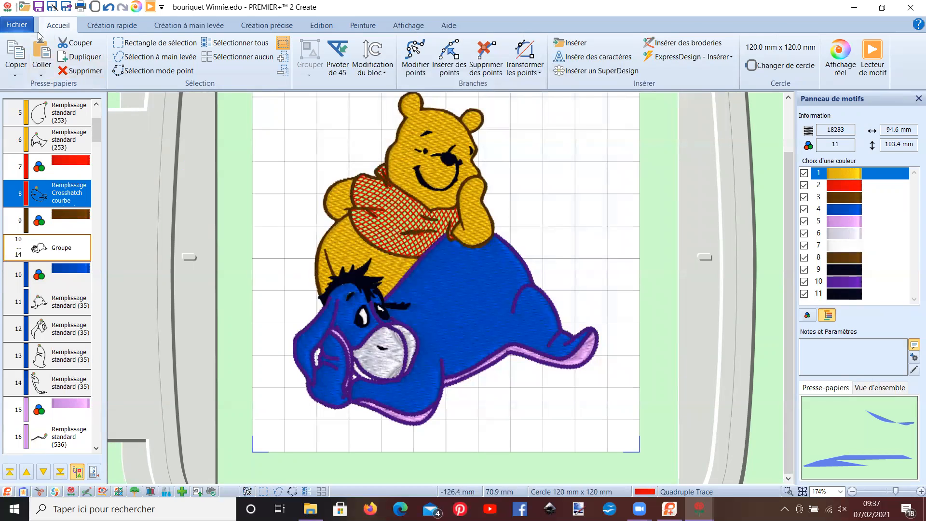
left_click(16, 54)
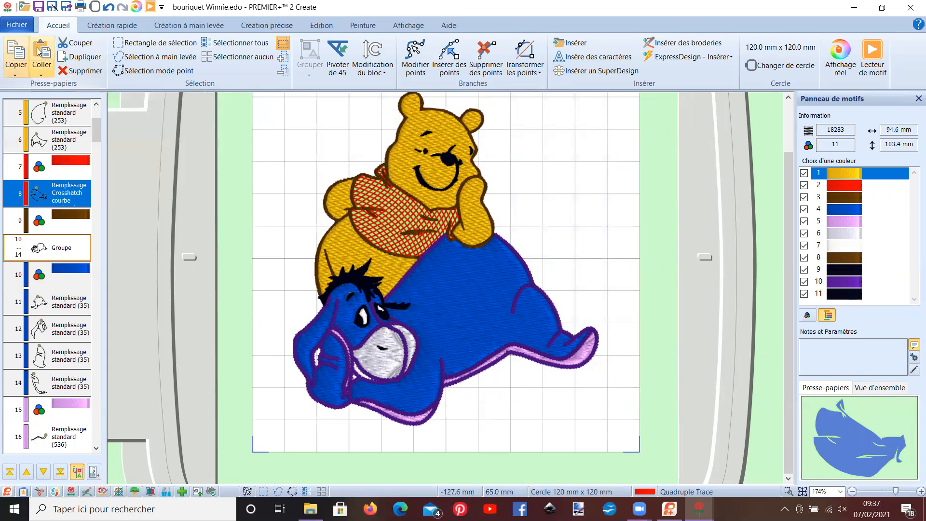
left_click(39, 53)
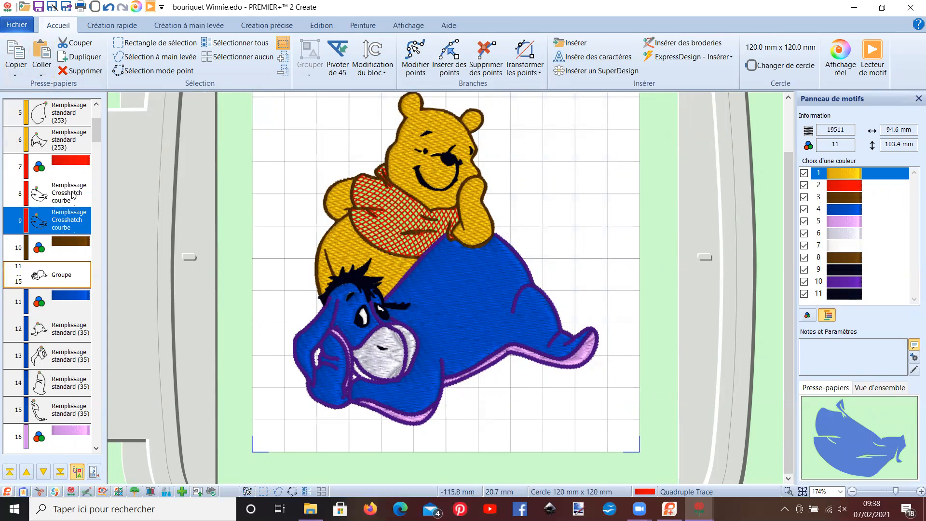
left_click_drag(59, 221, 51, 266)
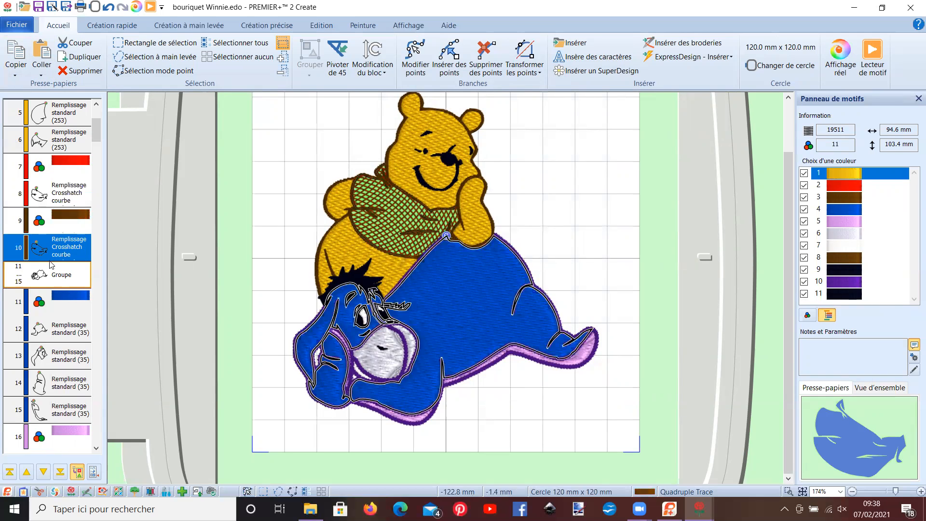
right_click(53, 247)
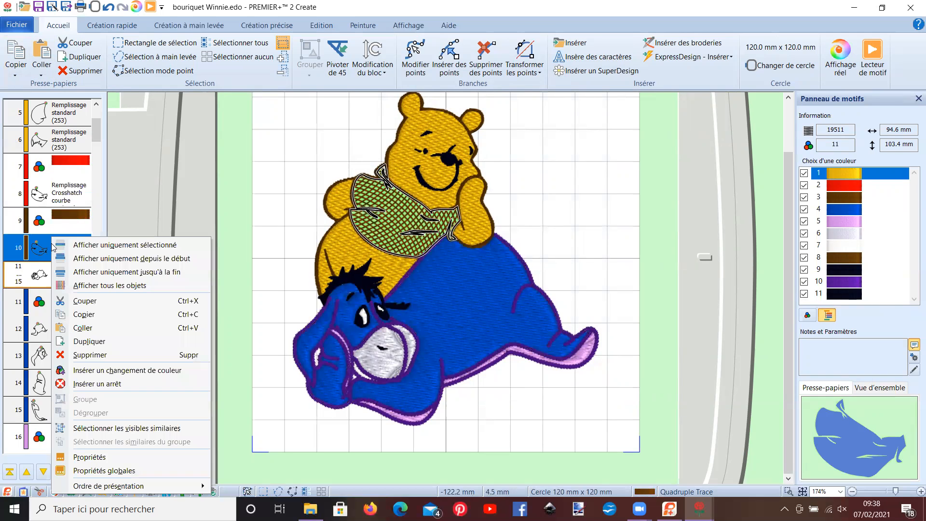
left_click(89, 457)
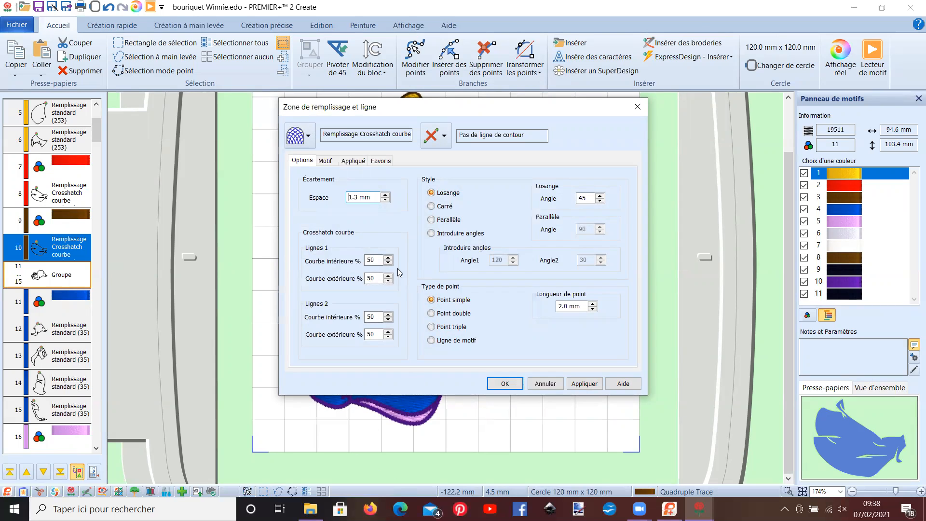
left_click(354, 161)
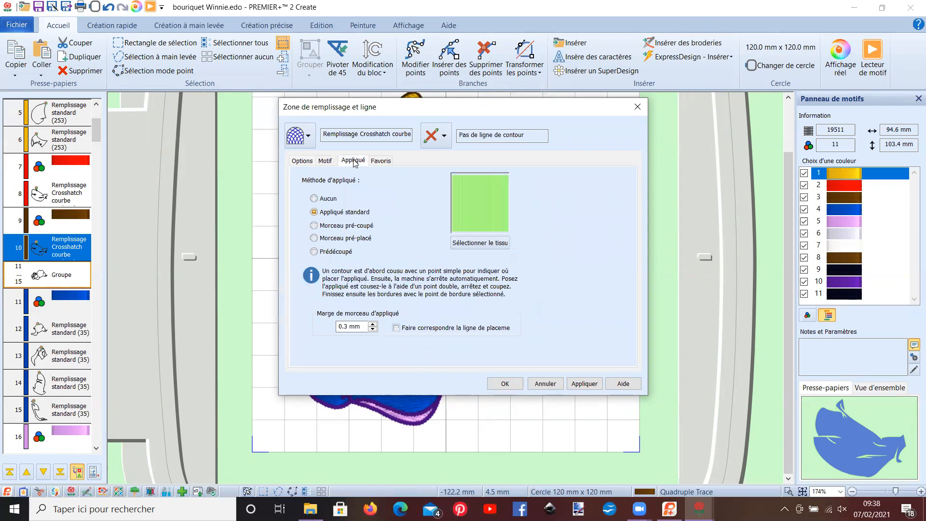
left_click(314, 199)
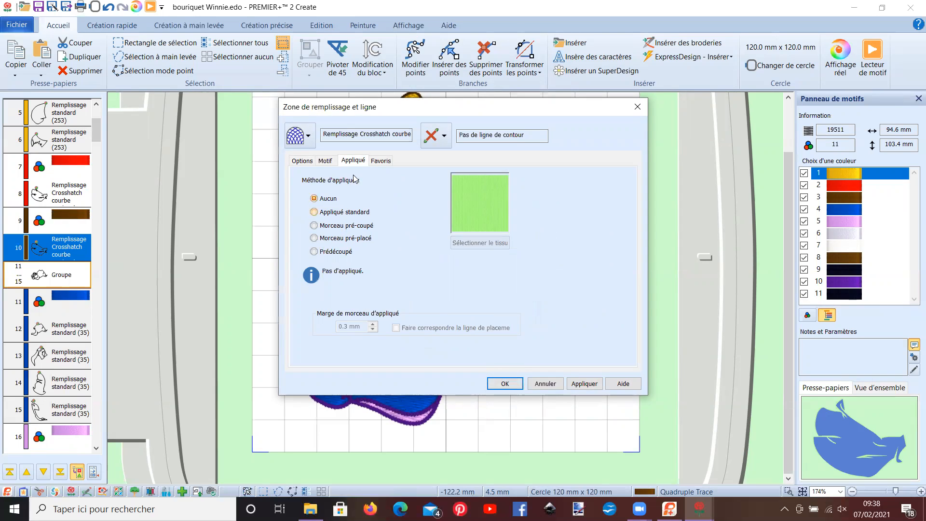
left_click(310, 140)
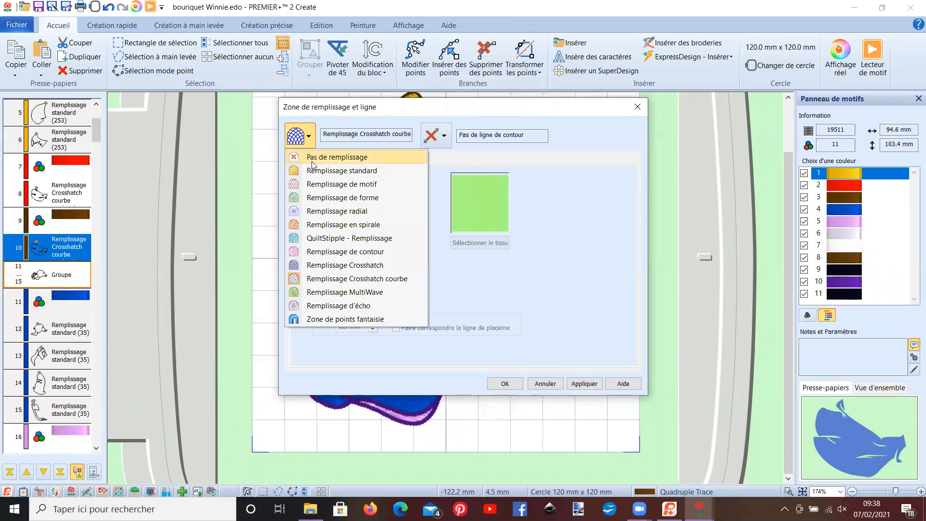
left_click(327, 280)
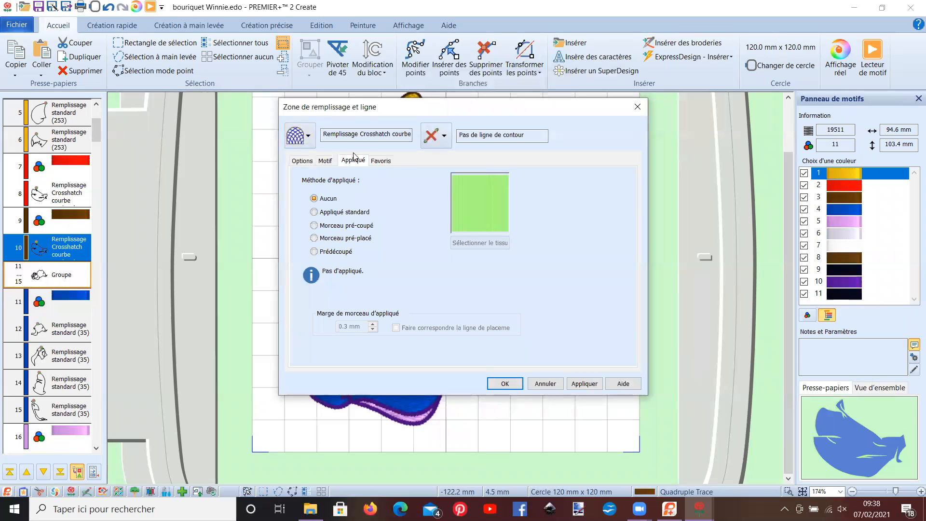
left_click(311, 144)
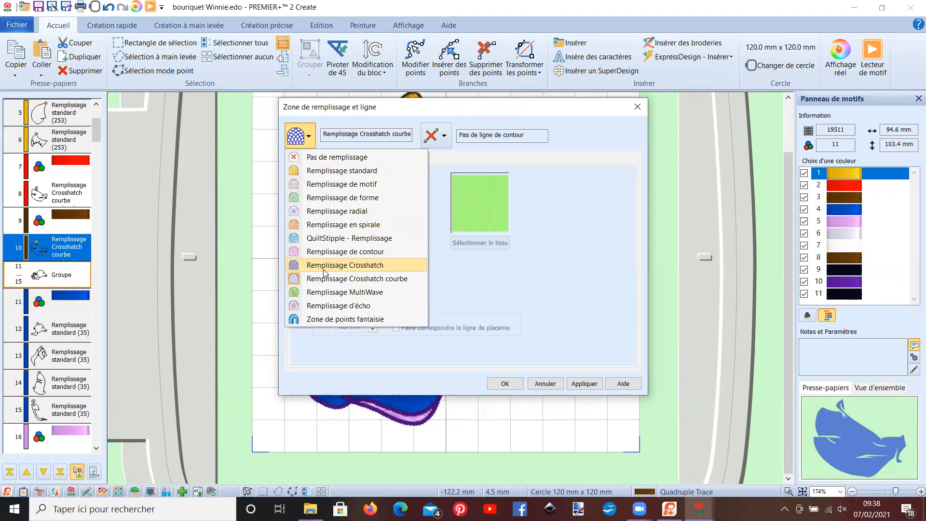
left_click(545, 386)
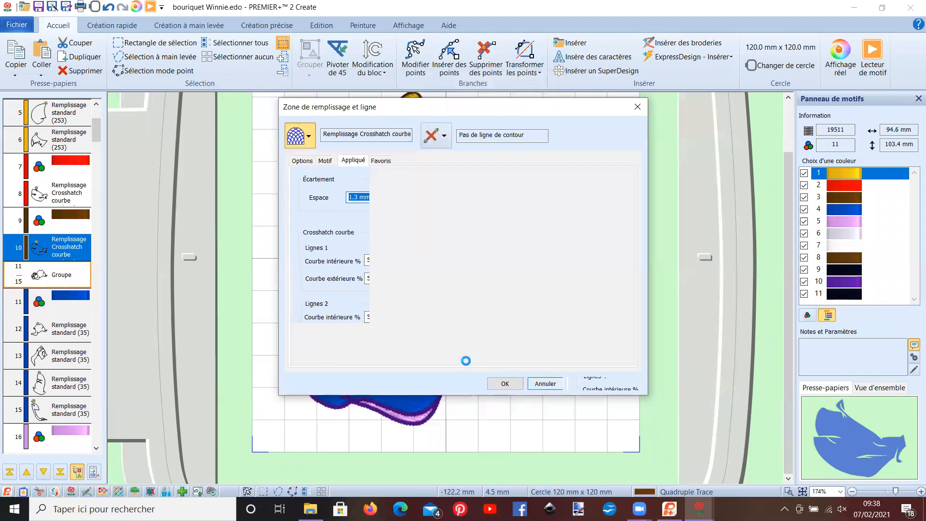
- Set the brown shirt copy's curved crosshatch style to square (Carré)
left_click(62, 253)
right_click(61, 252)
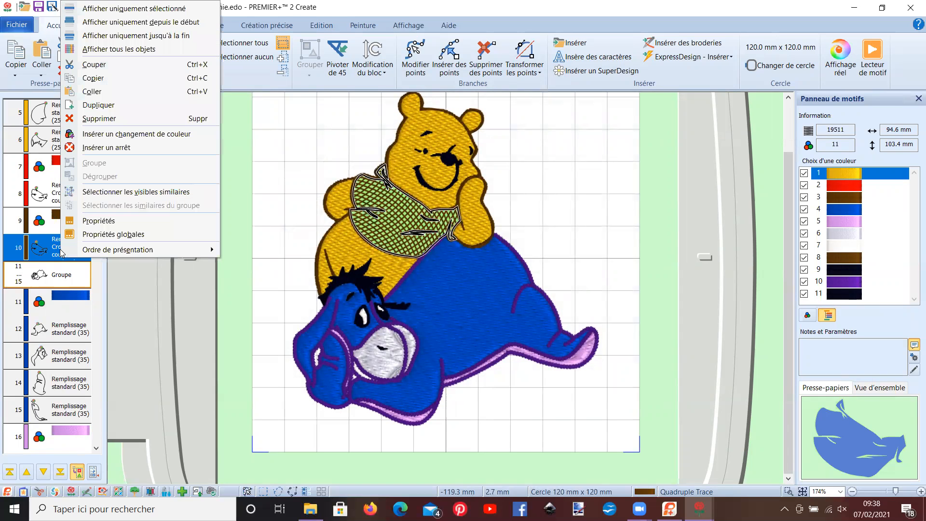
left_click(87, 224)
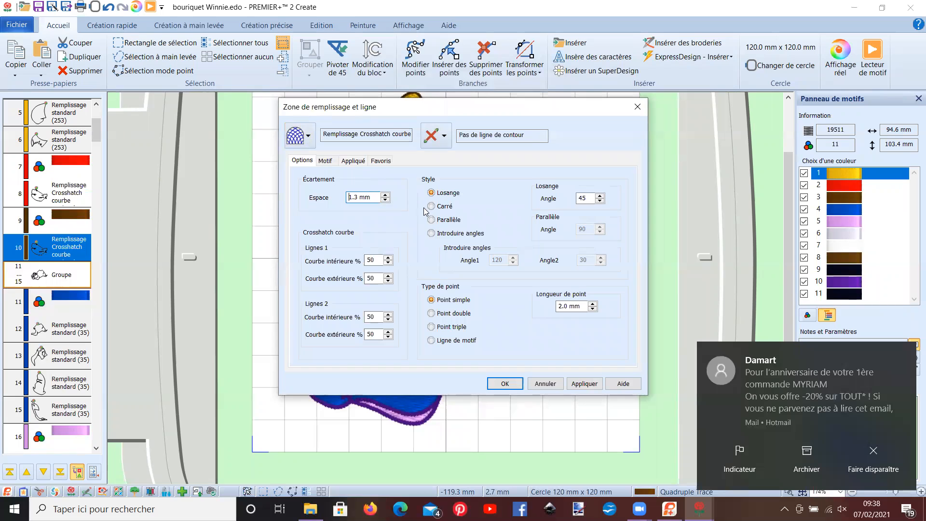
left_click_drag(327, 112, 561, 75)
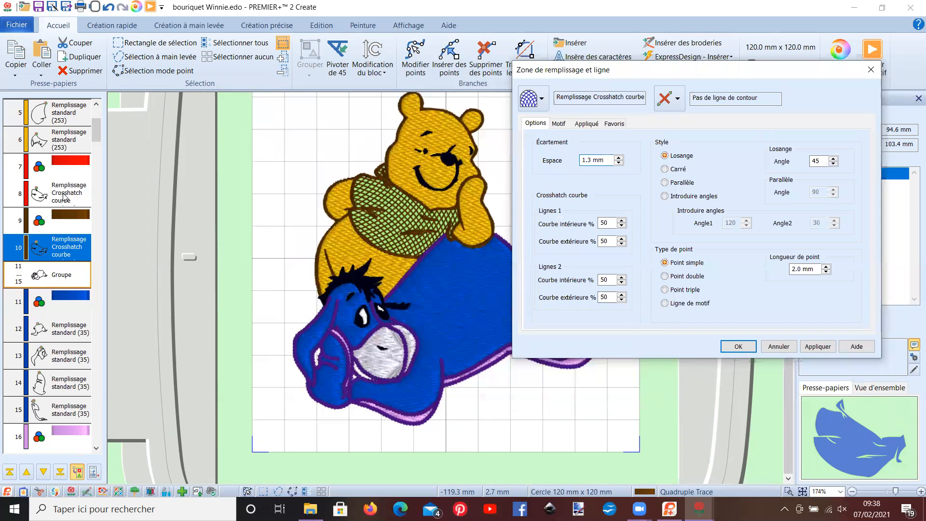
left_click(665, 171)
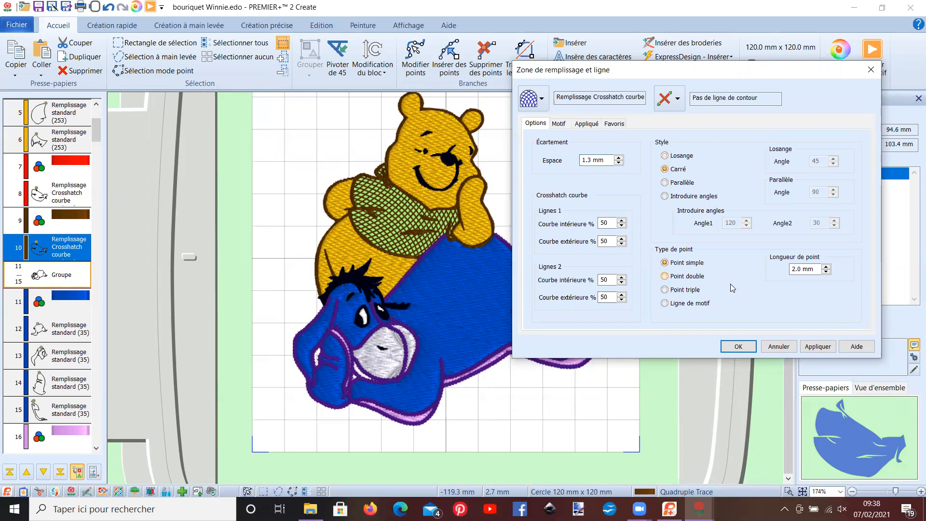
left_click(737, 348)
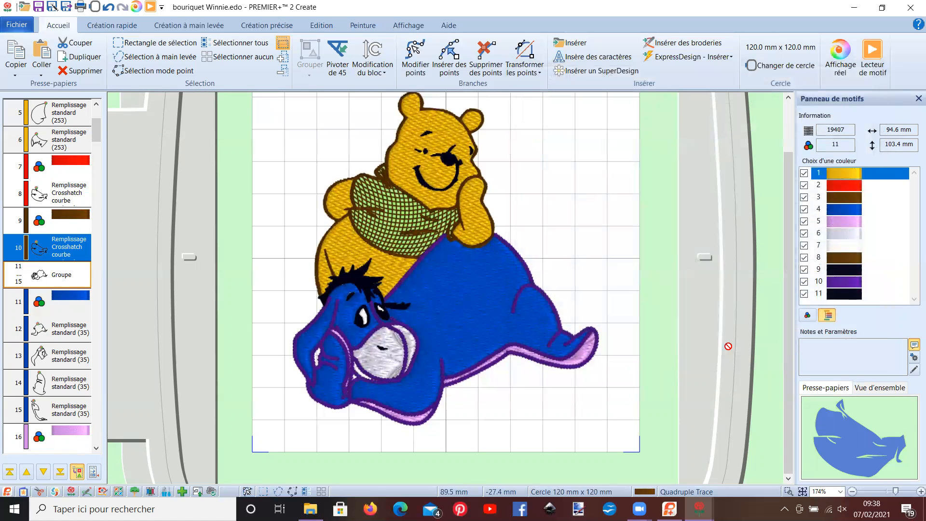
- Remove the appliqué from the brown crosshatch copy by setting its appliqué method to Aucun
right_click(53, 252)
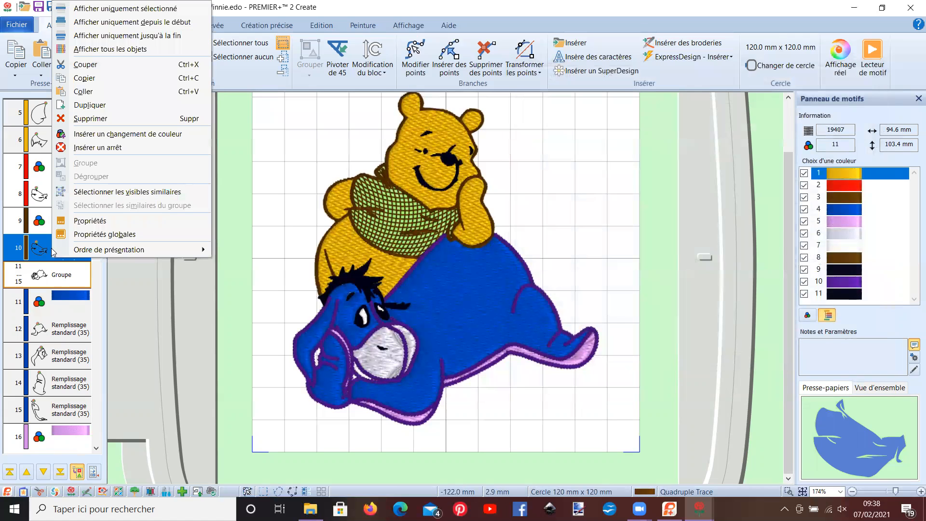
left_click(83, 224)
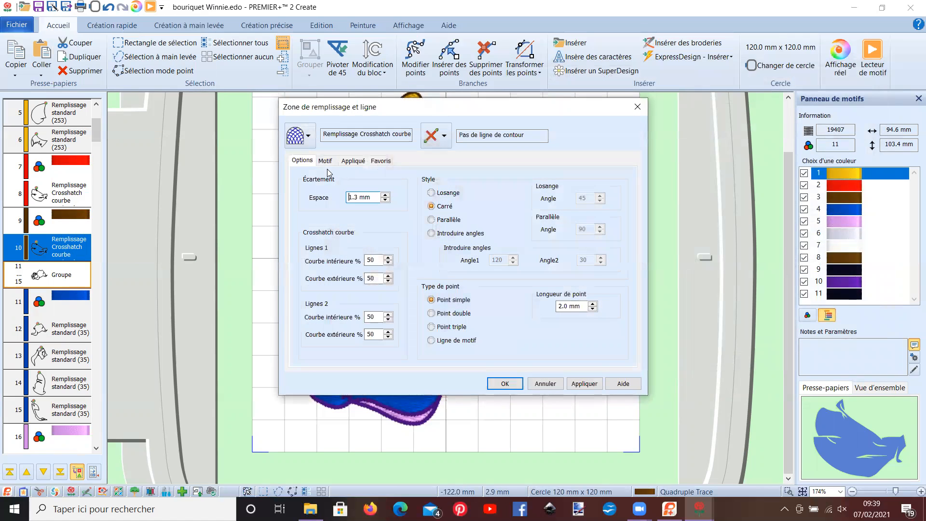
left_click(354, 161)
left_click(314, 199)
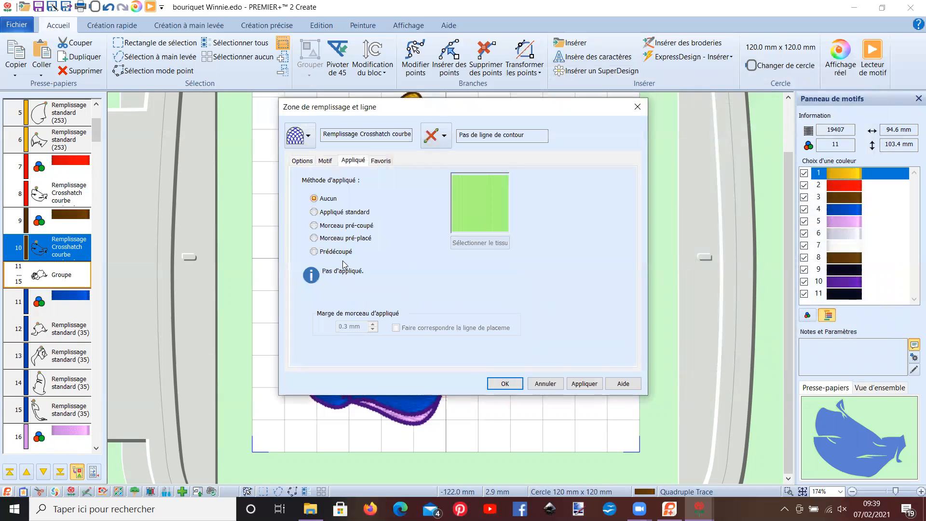
left_click(505, 384)
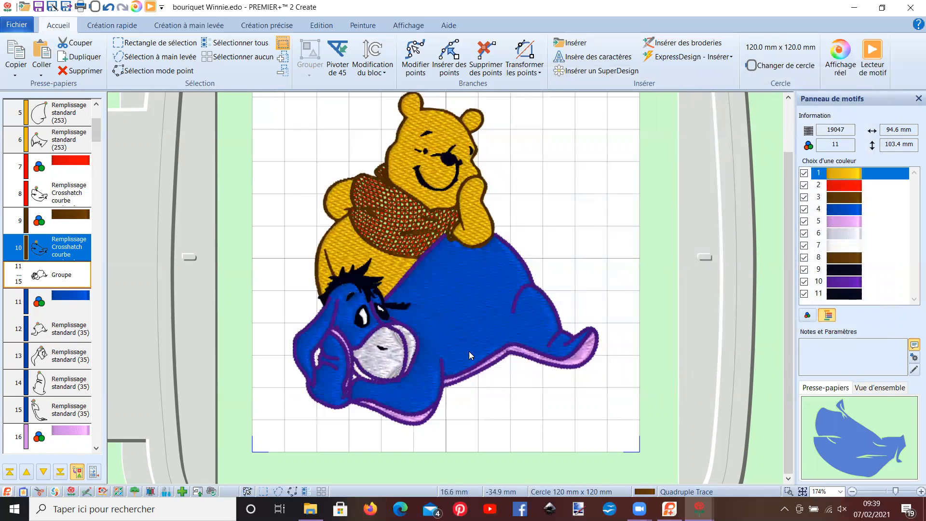
- Preview the design in the design player and examine the overlapping crosshatch fills on Pooh's shirt
left_click(150, 7)
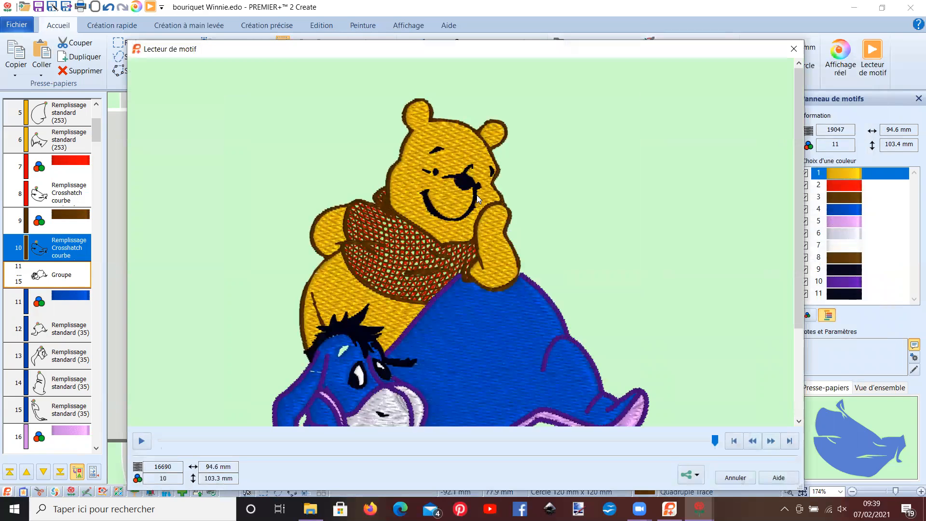
scroll(478, 198, "up", 2)
scroll(471, 220, "down", 2)
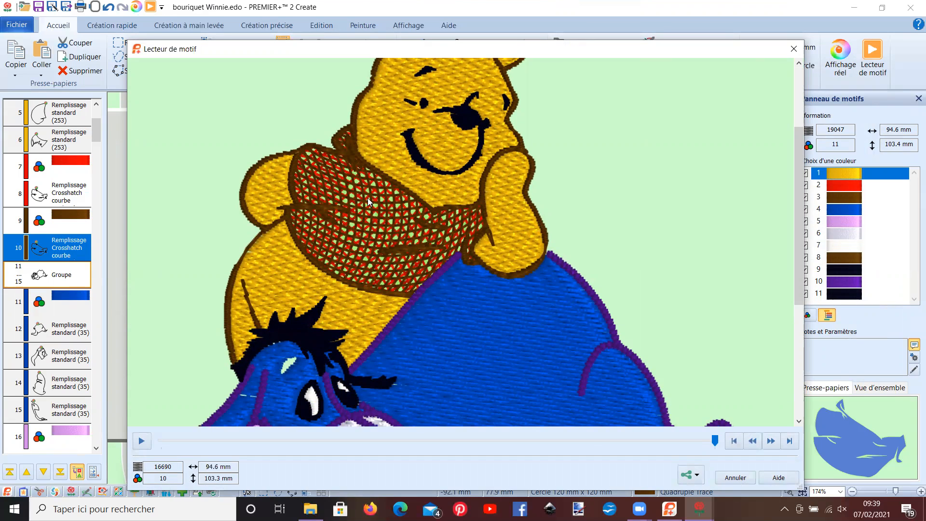
left_click(732, 483)
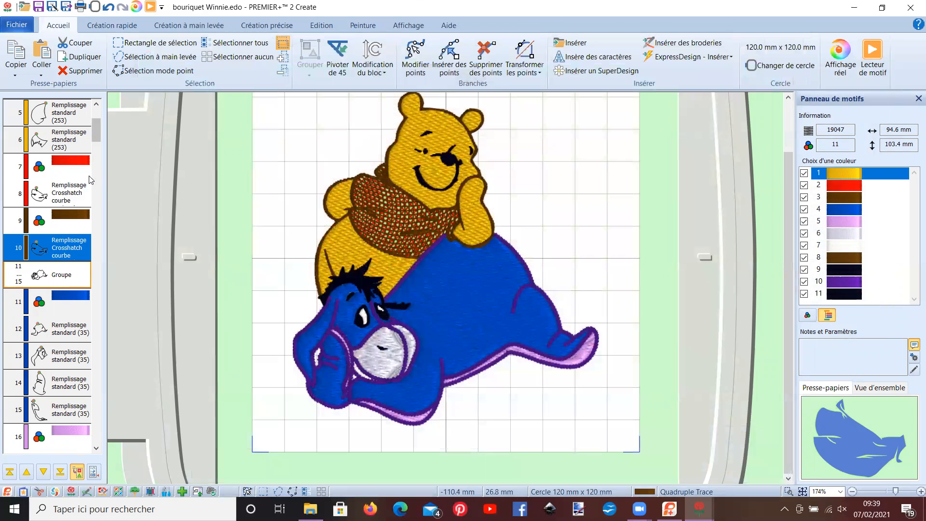
- Change the appliqué fabric of the shirt's red crosshatch fill to a quick orange fabric with the Tissé texture
left_click(77, 189)
right_click(77, 189)
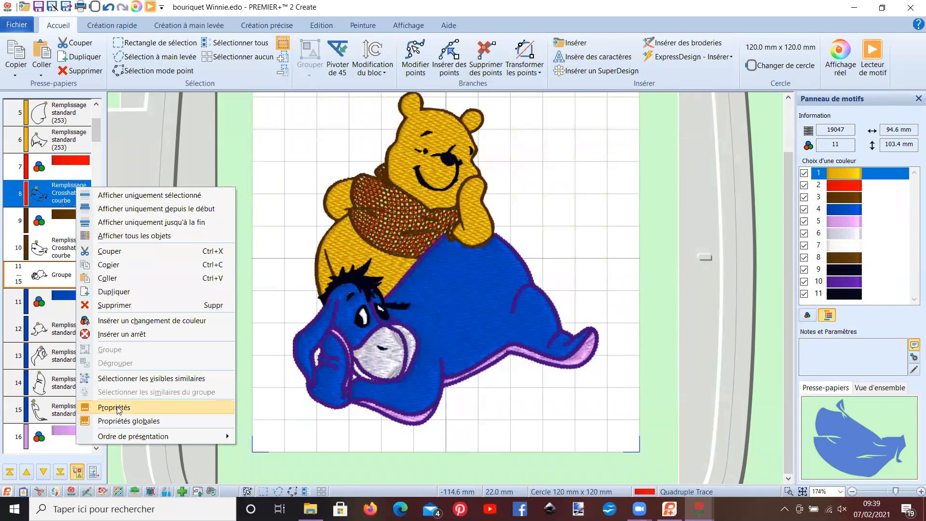
left_click(118, 408)
left_click(354, 161)
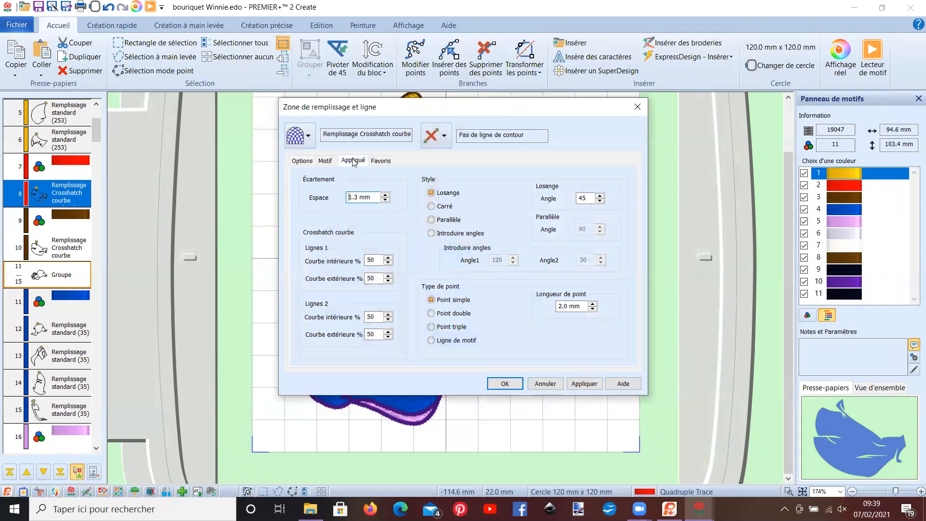
left_click(480, 244)
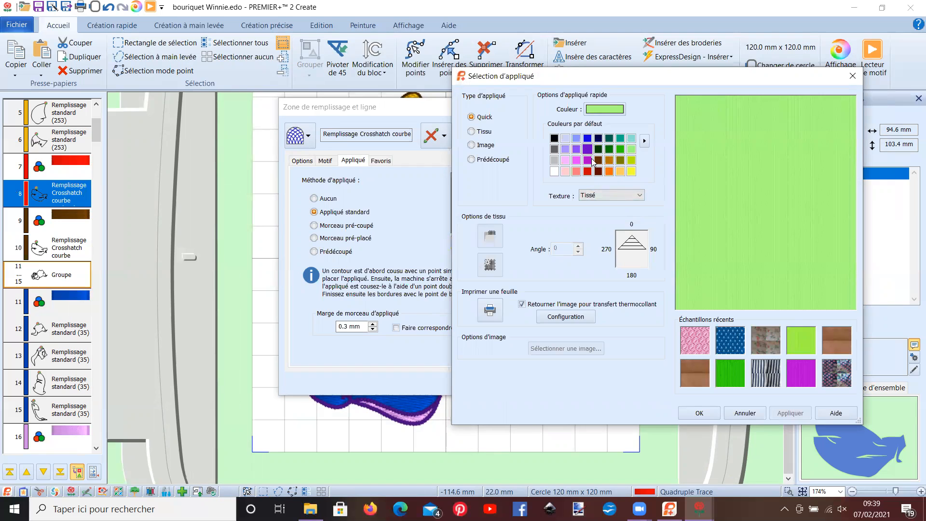
left_click(609, 173)
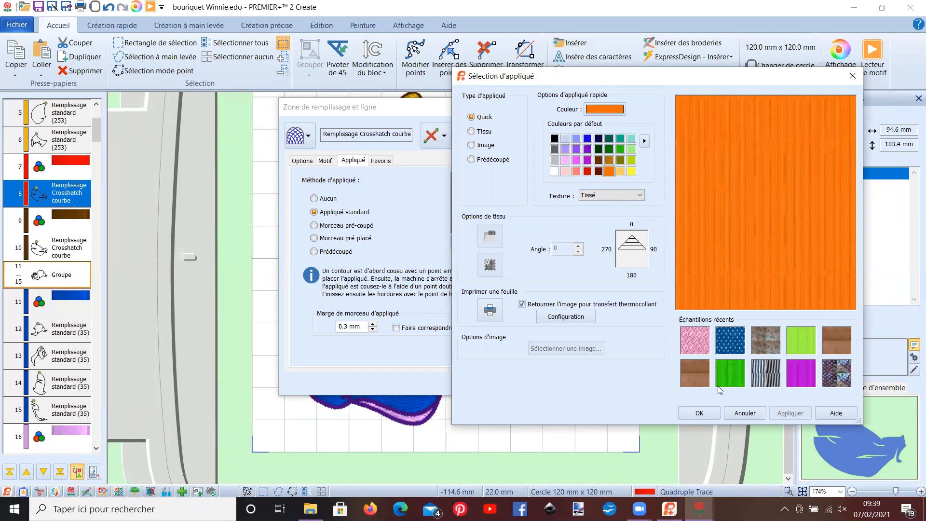
left_click(707, 413)
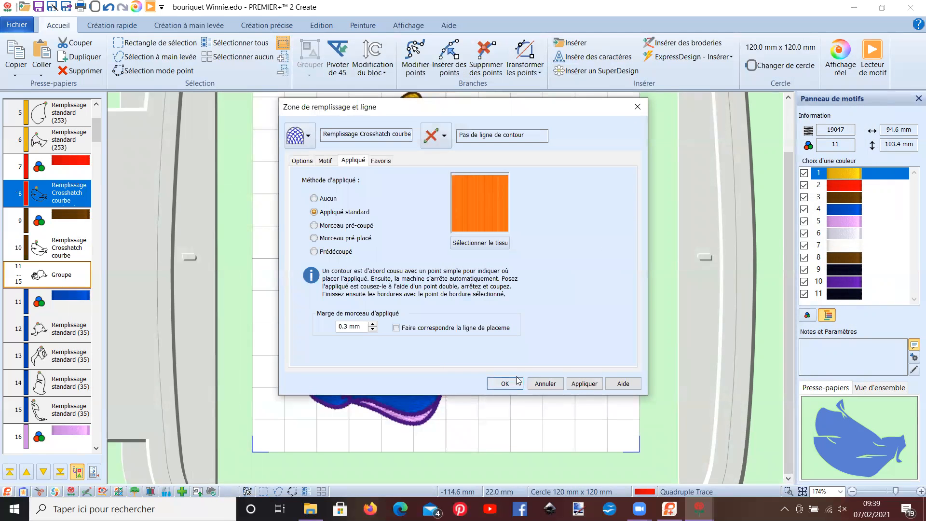
left_click(506, 383)
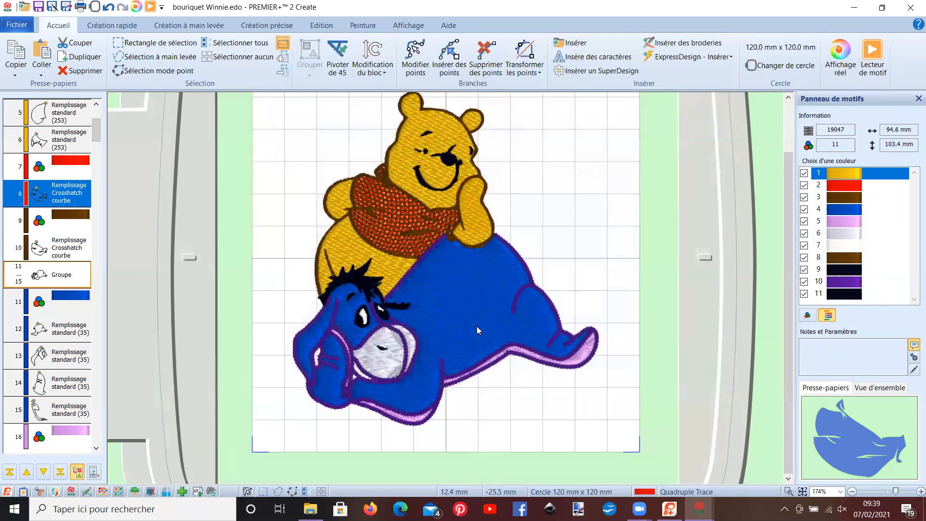
- Preview the design in the design player and examine the orange appliqué beneath the shirt's crosshatch fills
left_click(870, 55)
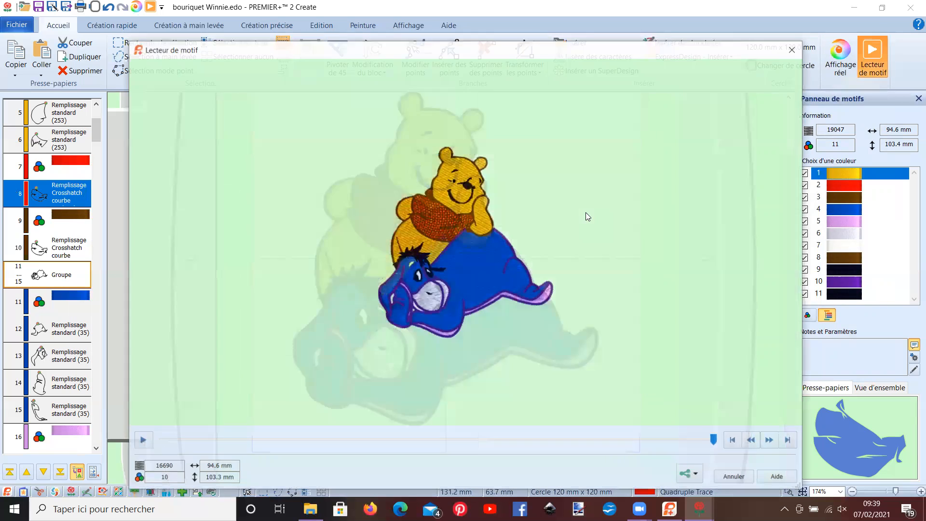
scroll(586, 213, "up", 1)
scroll(464, 238, "down", 2)
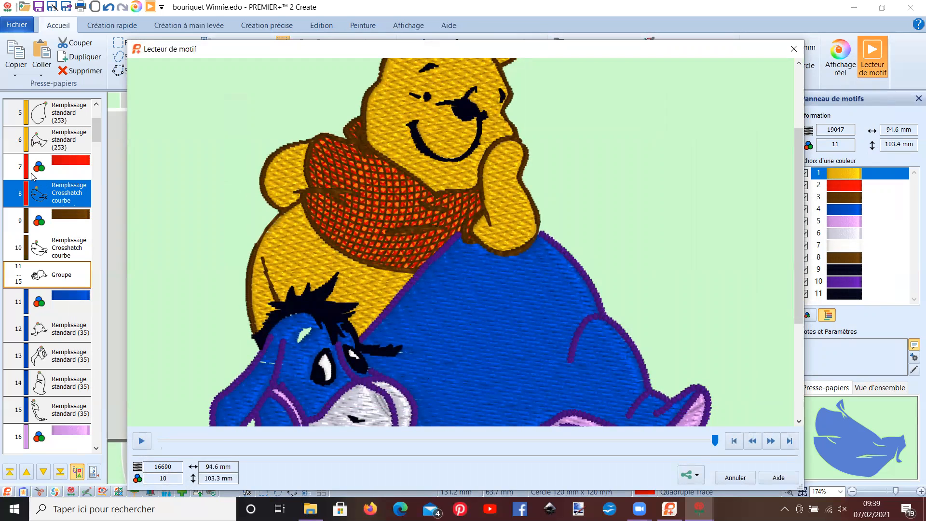
left_click(734, 478)
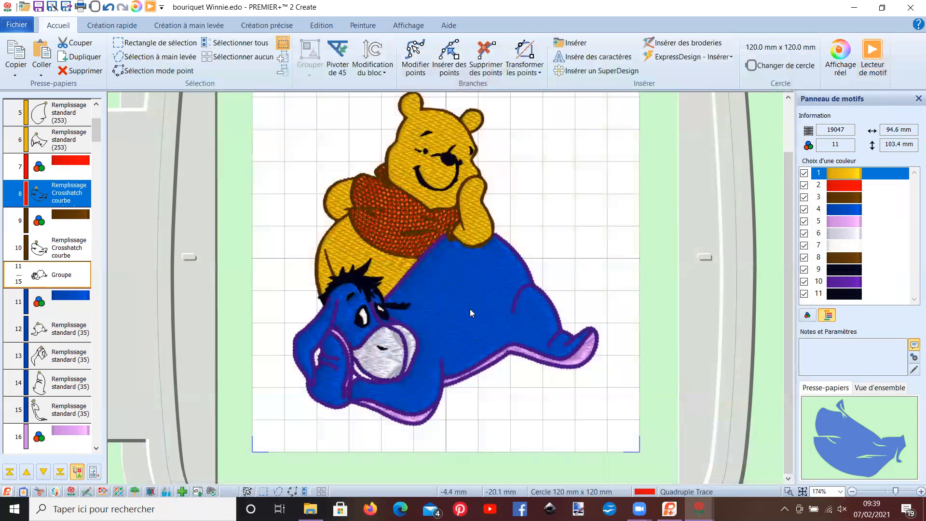
scroll(461, 251, "down", 2)
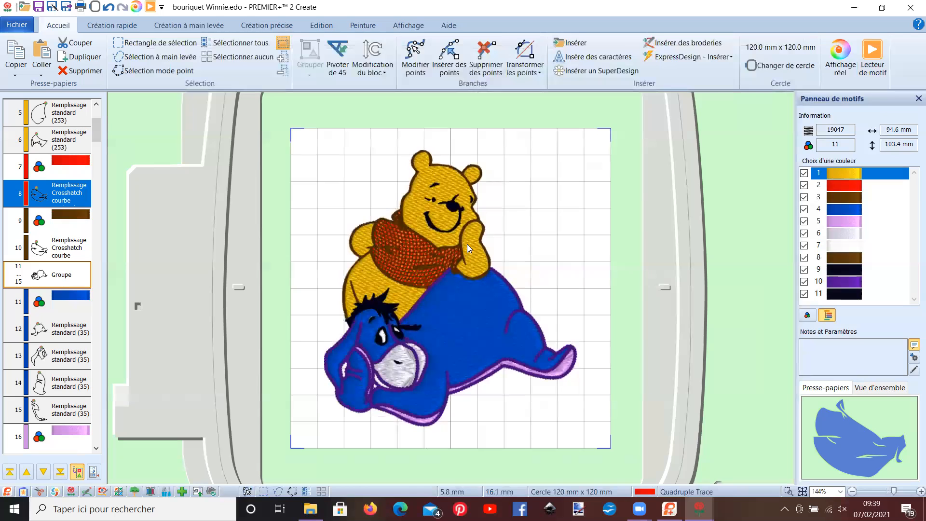
scroll(471, 239, "up", 3)
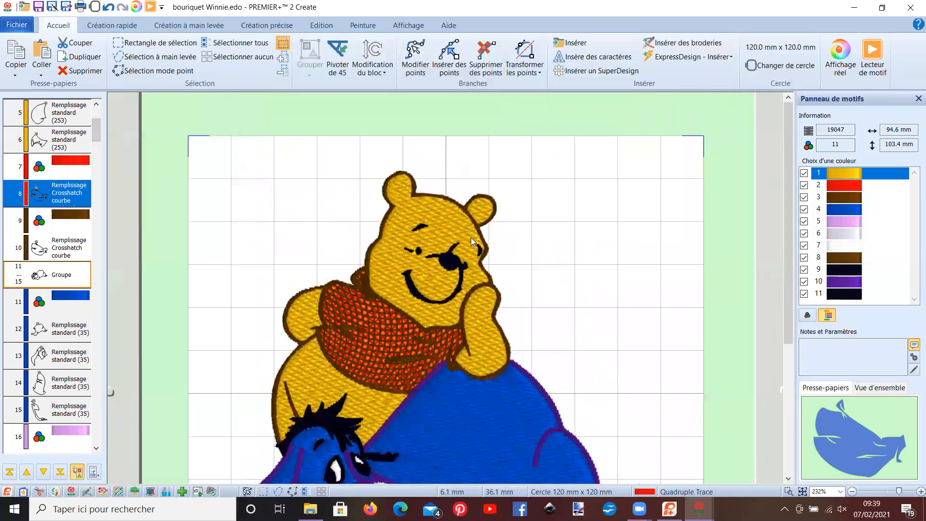
scroll(463, 240, "down", 3)
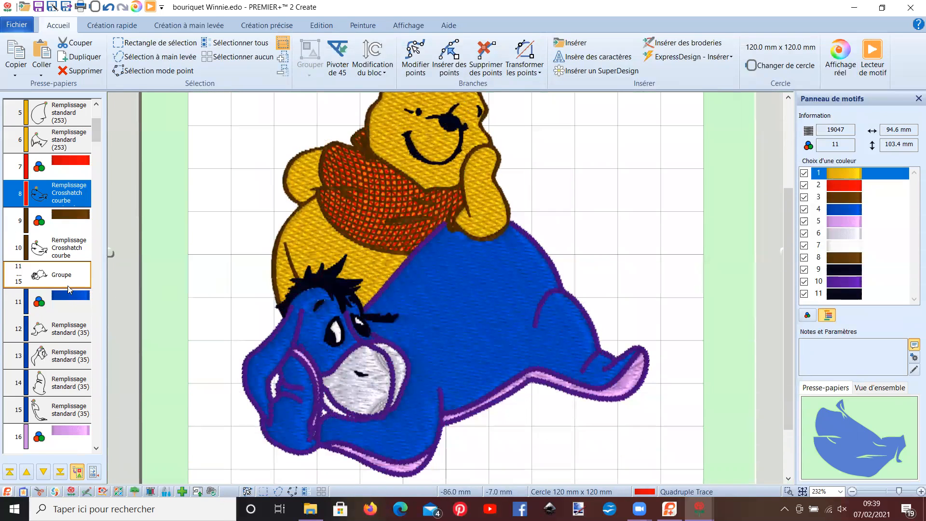
left_click_drag(98, 129, 99, 326)
left_click(460, 320)
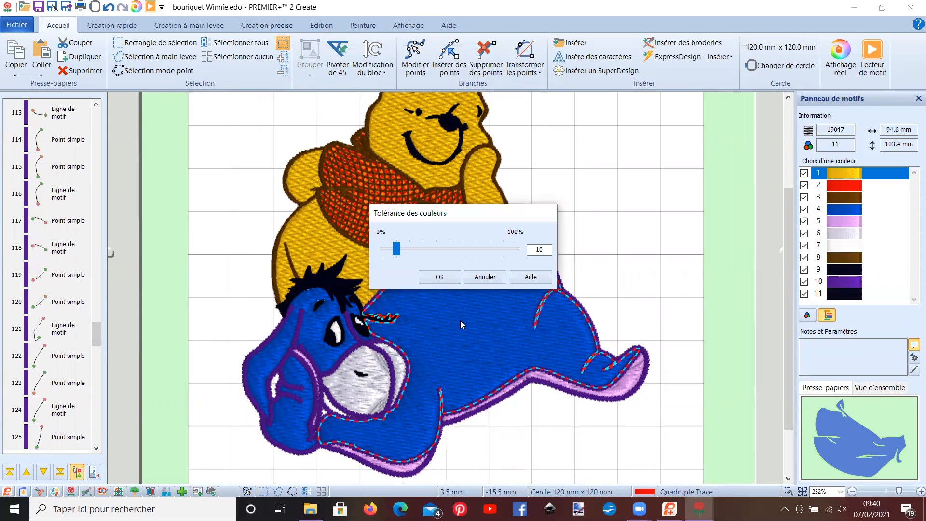
left_click(476, 279)
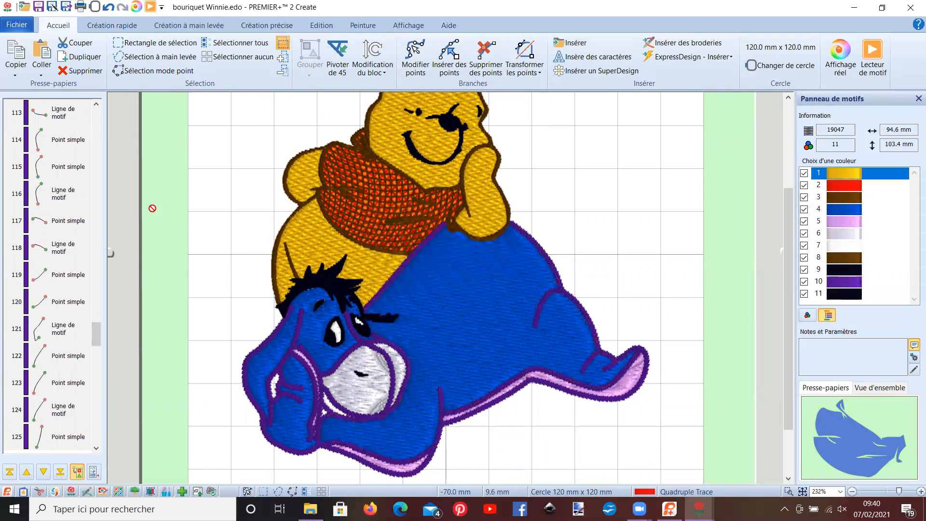
right_click(209, 194)
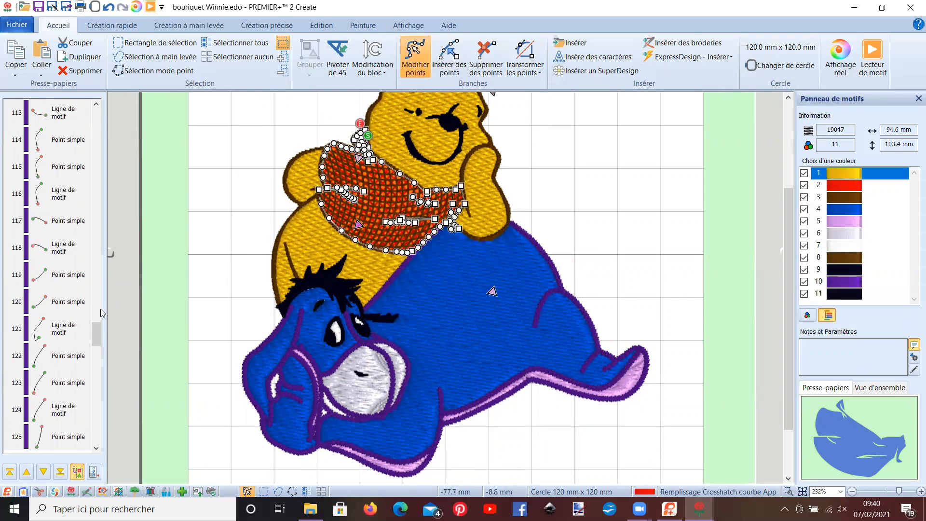
left_click_drag(96, 335, 107, 434)
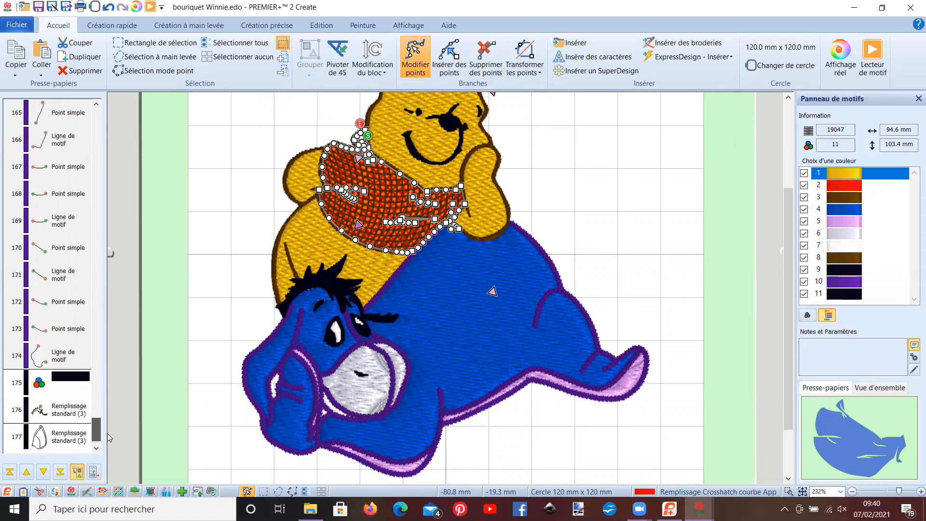
- Select the group of Eeyore's blue standard fills and ungroup it
left_click(255, 377)
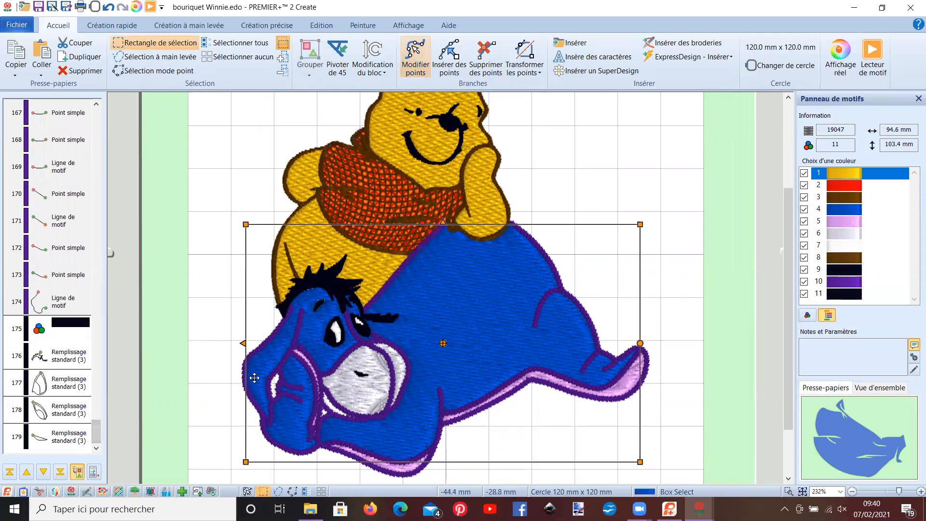
left_click(307, 72)
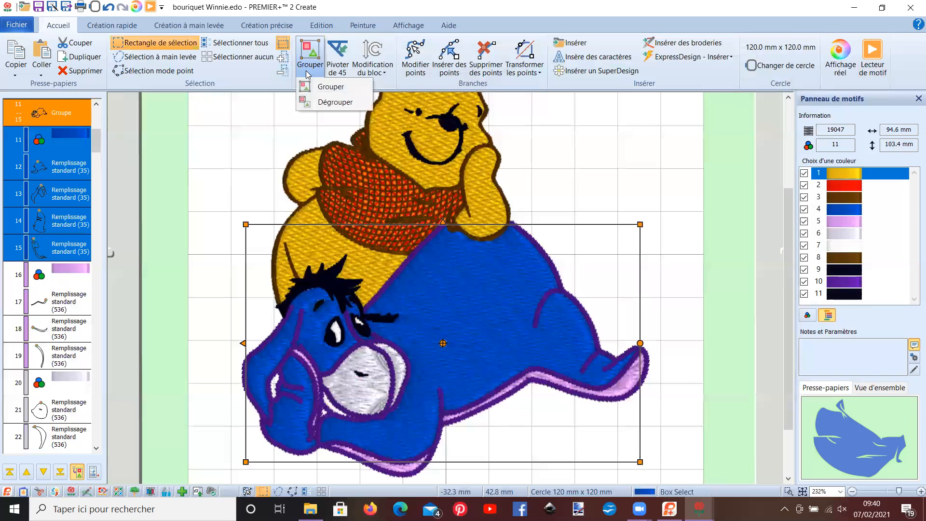
left_click(317, 102)
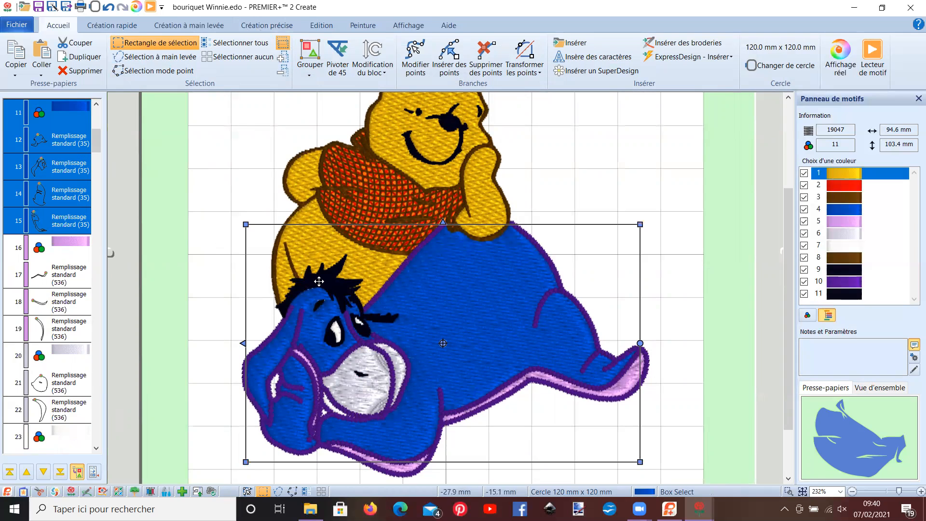
- Activate point-by-point area or line creation and insert a green colour change after Eeyore's last blue fill
left_click(267, 25)
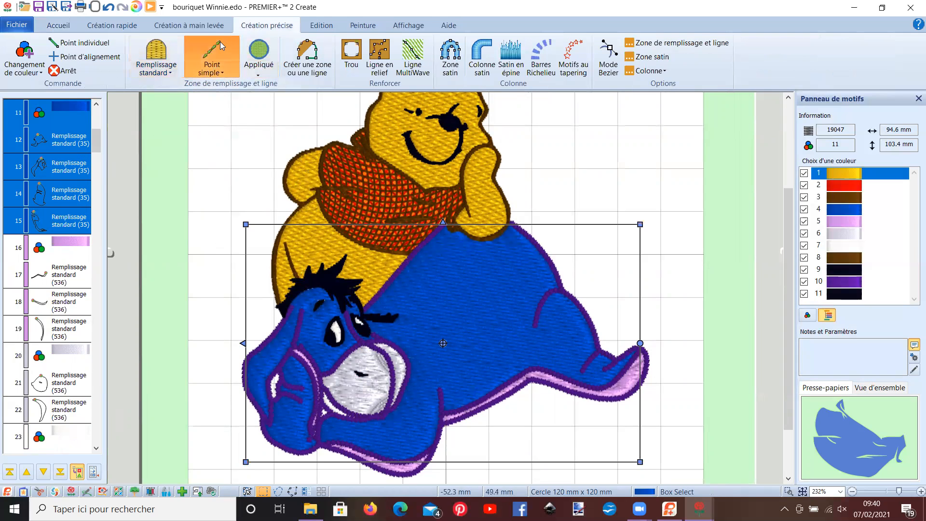
left_click(307, 56)
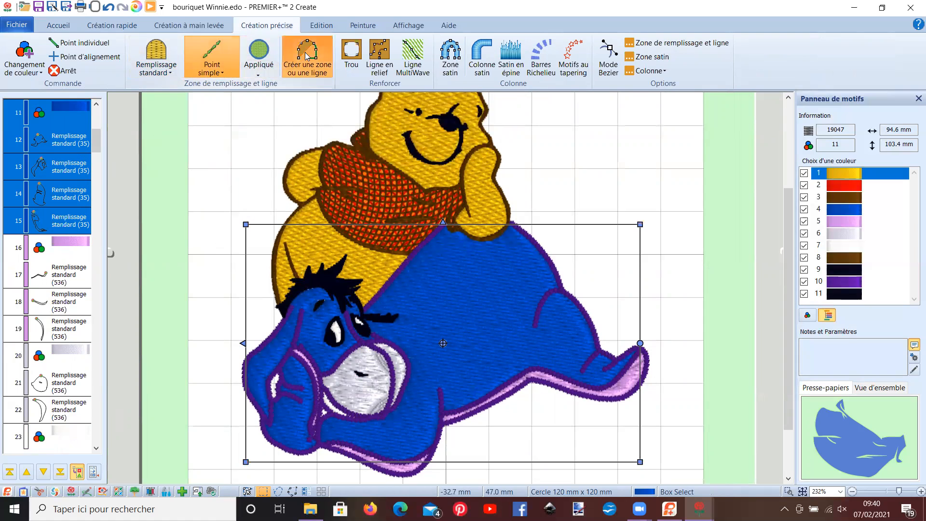
right_click(76, 223)
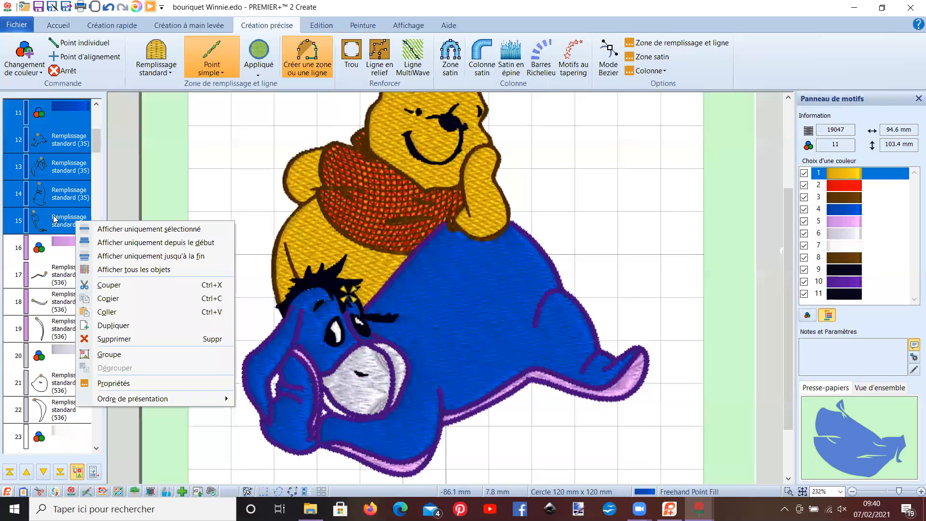
left_click(71, 233)
right_click(70, 233)
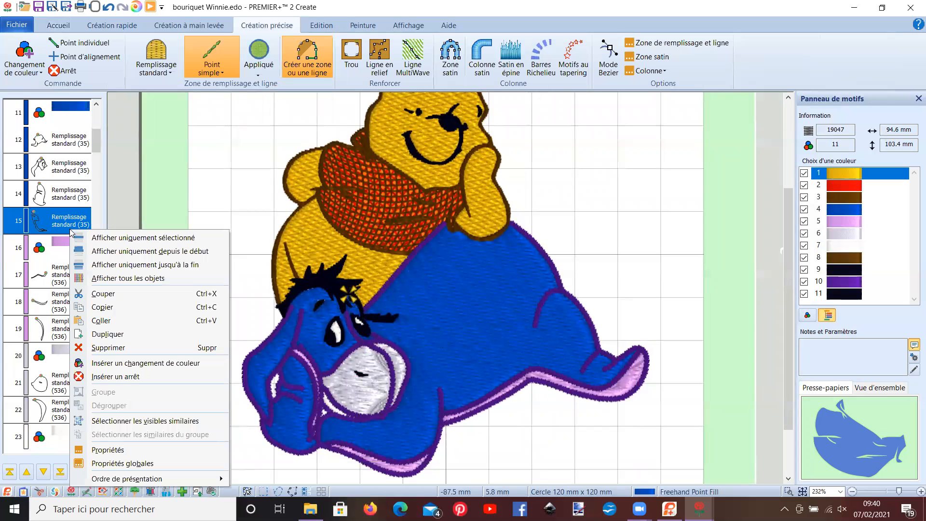
left_click(106, 364)
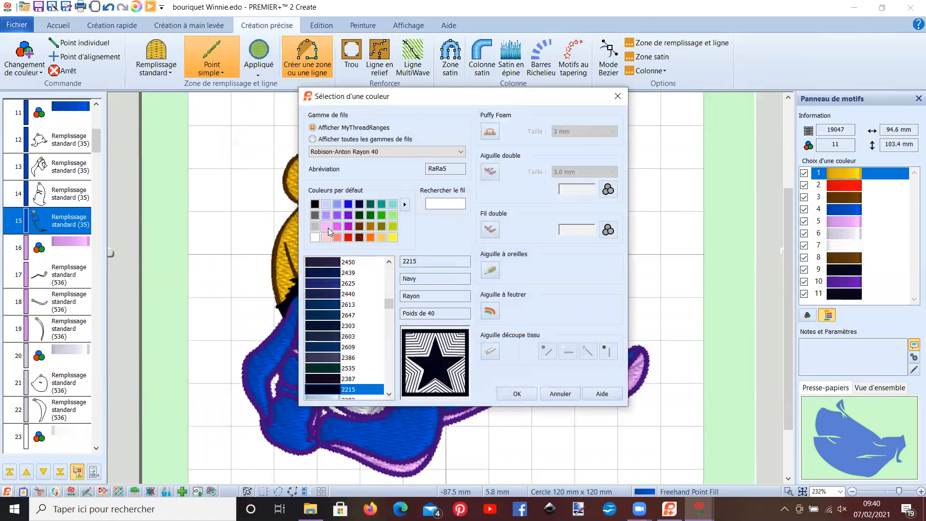
double_click(381, 217)
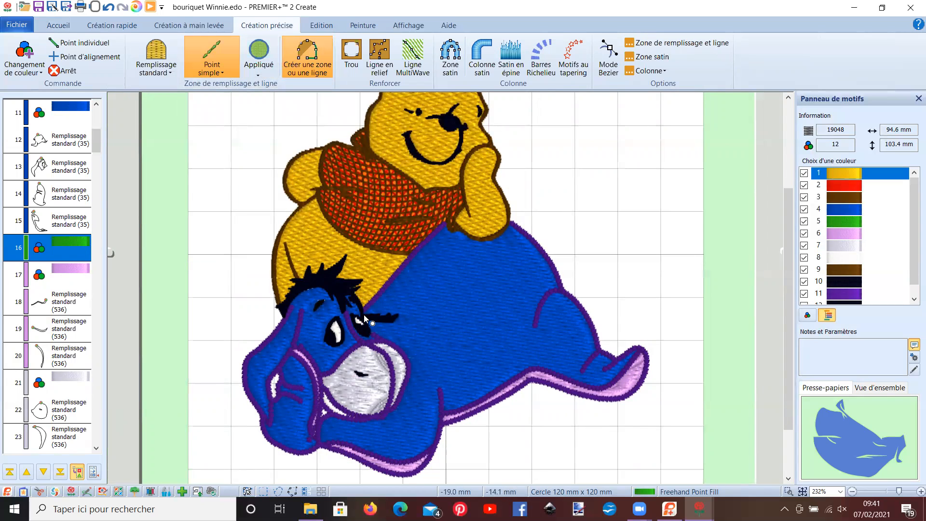
- Begin a single-stitch outline of Eeyore, placing points from beside his eye up his back and under Pooh's elbow
scroll(359, 301, "up", 3)
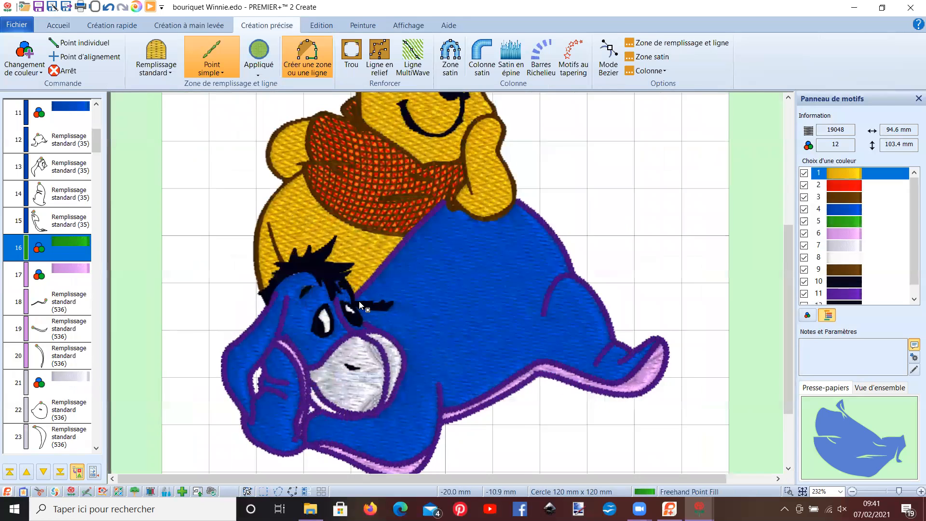
left_click(461, 202)
left_click(503, 153)
scroll(507, 159, "up", 3)
left_click(542, 201)
left_click(571, 169)
left_click(590, 153)
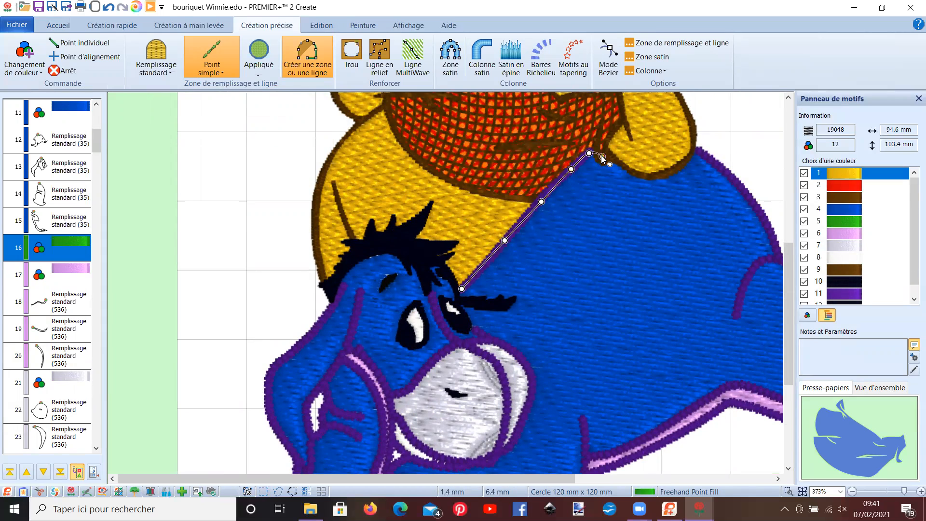
left_click(640, 172)
left_click(675, 167)
left_click(691, 147)
left_click(711, 158)
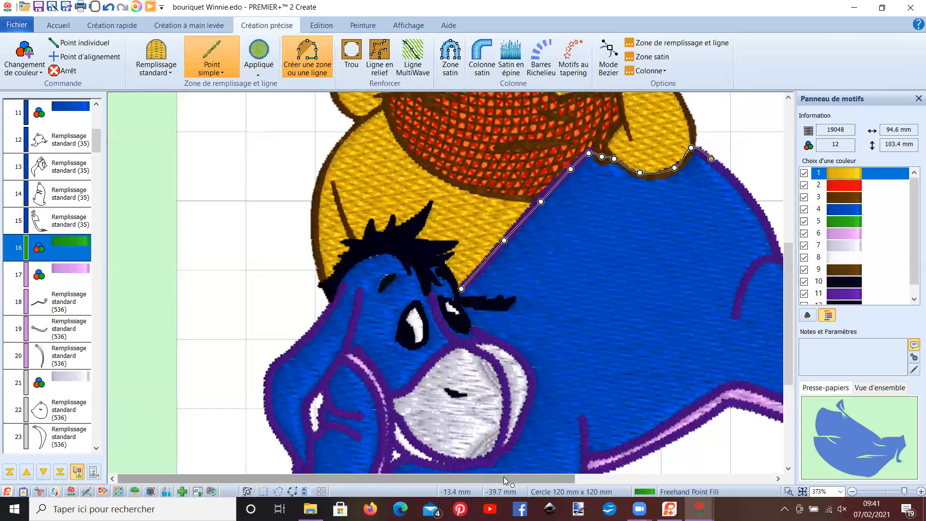
- Continue the outline points down Eeyore's rump and around his hind foot to the bend on the leg's underside
scroll(501, 477, "right", 5)
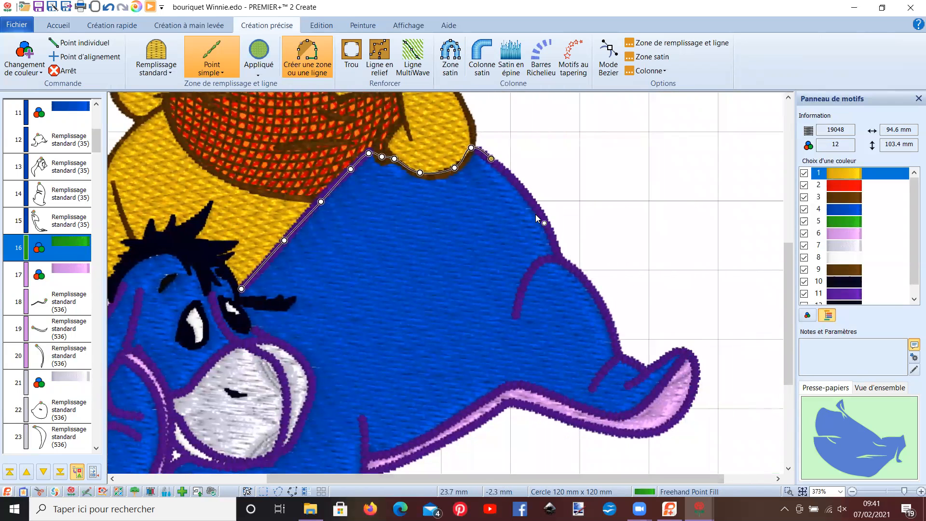
left_click(538, 208)
left_click(556, 249)
left_click(582, 275)
left_click(613, 327)
left_click(617, 354)
left_click(679, 349)
left_click(693, 358)
left_click(694, 394)
left_click(670, 425)
left_click(616, 432)
left_click(557, 416)
left_click(506, 399)
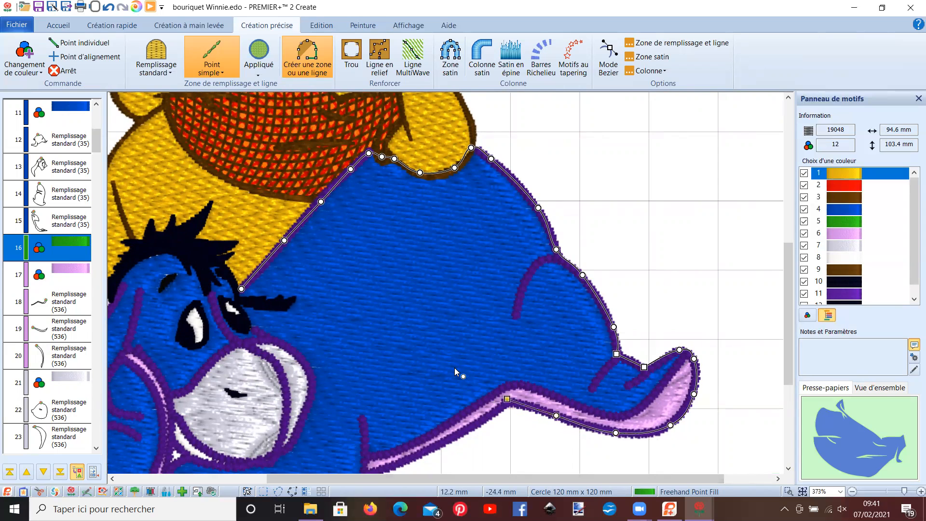
- Continue the outline points along Eeyore's lower edge and around his front leg to the corner beside his paw
scroll(455, 367, "down", 2)
left_click(430, 332)
left_click(367, 357)
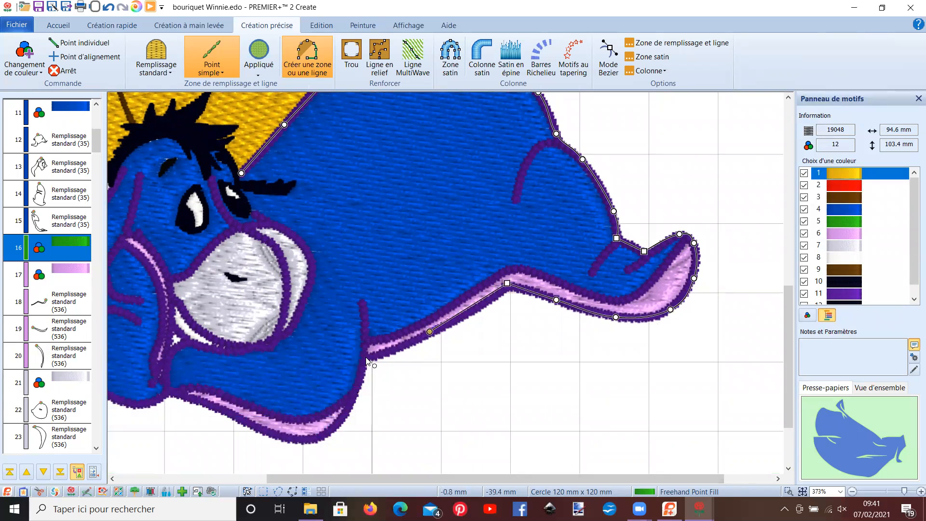
left_click(352, 402)
left_click(322, 438)
left_click(367, 357, "ctrl")
left_click(227, 411)
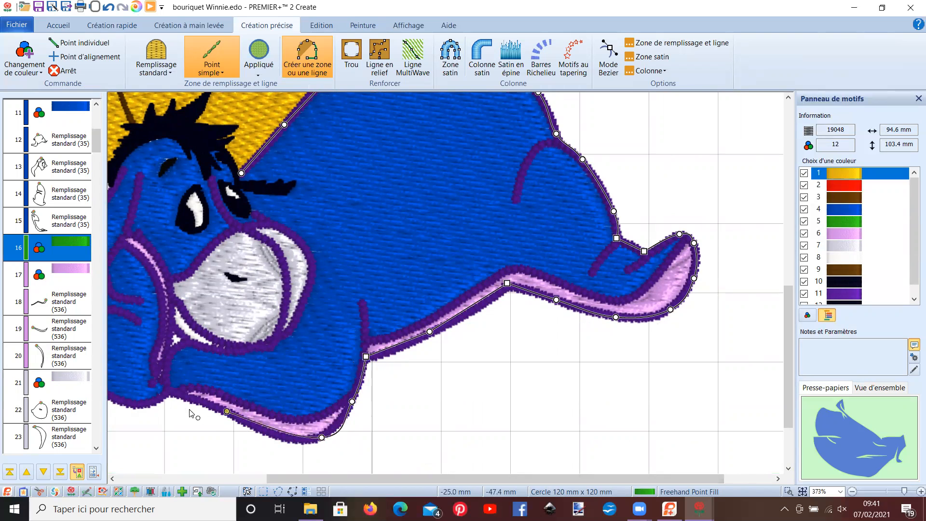
left_click(169, 392)
- Continue the outline points from Eeyore's front leg around the bottom and up the outer edge of his drooping ear
left_click_drag(344, 476, 229, 476)
left_click(311, 404)
left_click(338, 392)
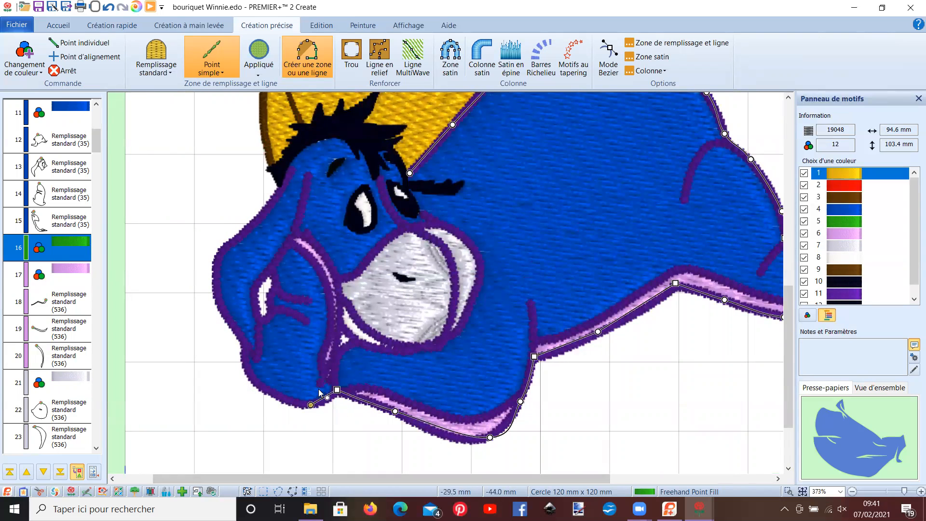
left_click(266, 386)
left_click(248, 369)
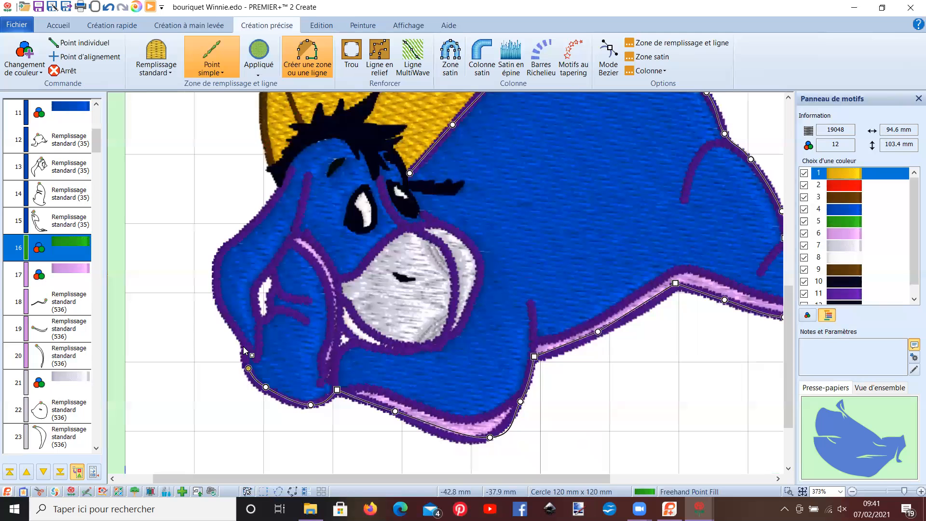
left_click(228, 317)
left_click(217, 278)
- Continue the points up the ear and over Eeyore's forehead, finishing the single-stitch outline beside his eye
left_click(225, 247)
left_click(268, 210)
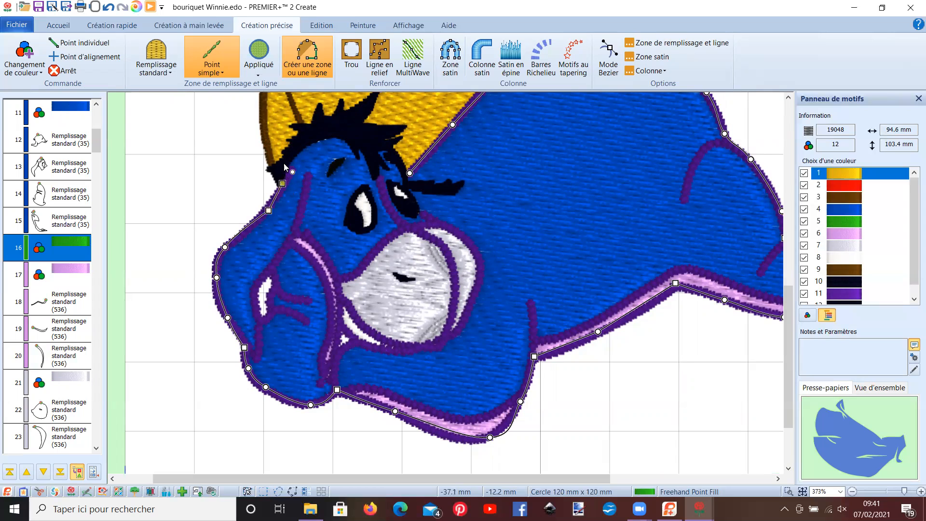
left_click(306, 138)
left_click(345, 131)
left_click(363, 152)
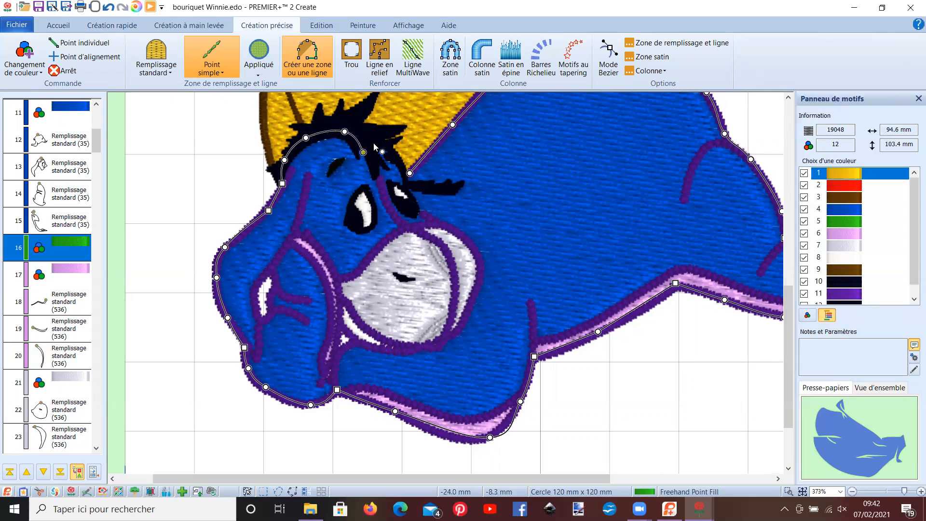
left_click_drag(363, 153, 370, 146)
left_click(404, 169)
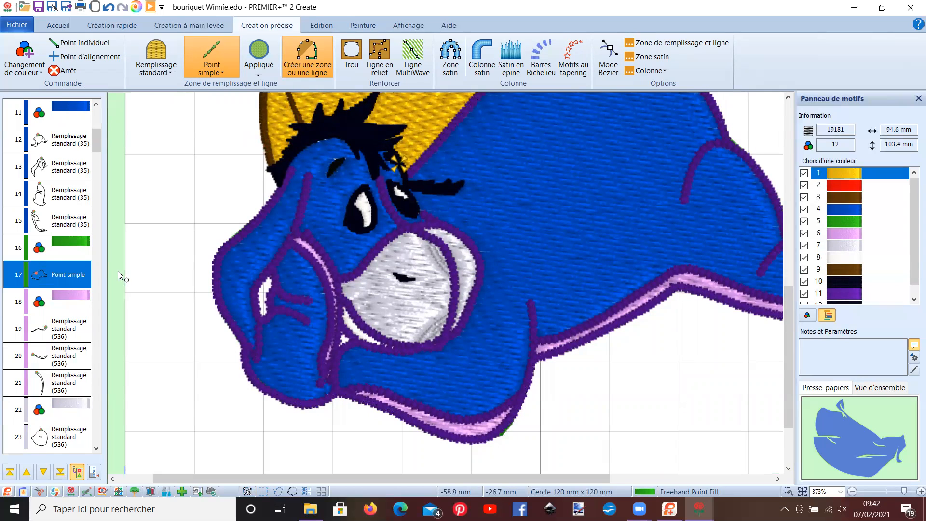
- Edit the new outline's points and move its end point onto the start point beside Eeyore's eye
left_click(65, 275)
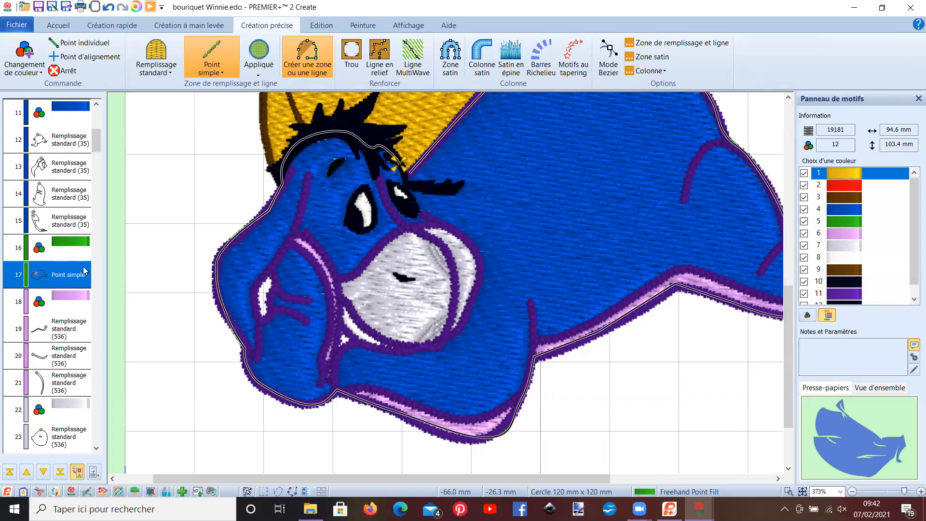
right_click(72, 276)
left_click(73, 277)
right_click(78, 275)
left_click(192, 331)
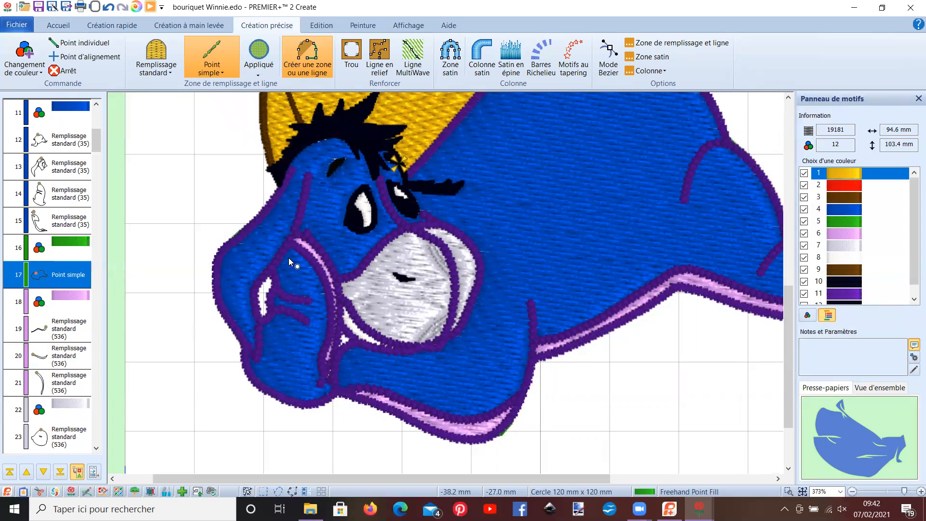
left_click(75, 276)
right_click(217, 198)
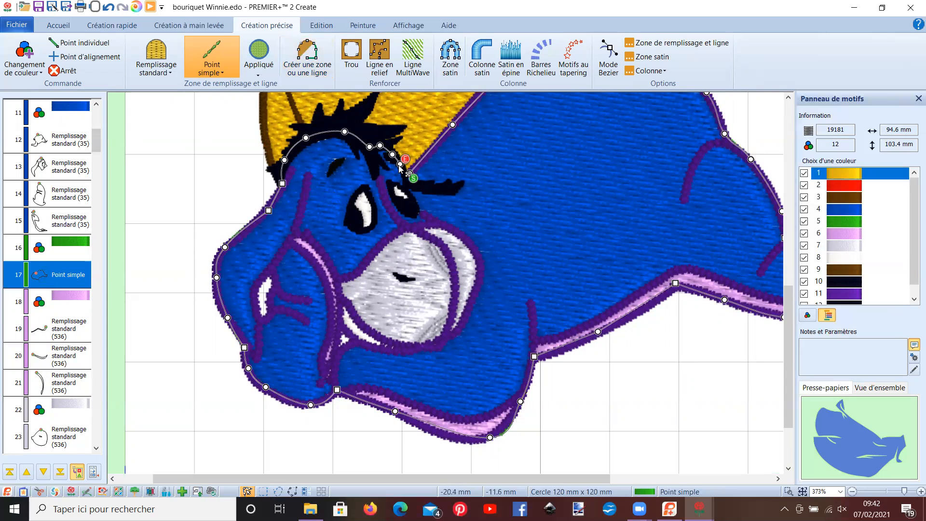
left_click_drag(400, 166, 408, 174)
- Open the outline's properties and set its appliqué method to Appliqué standard
right_click(66, 274)
left_click(111, 172)
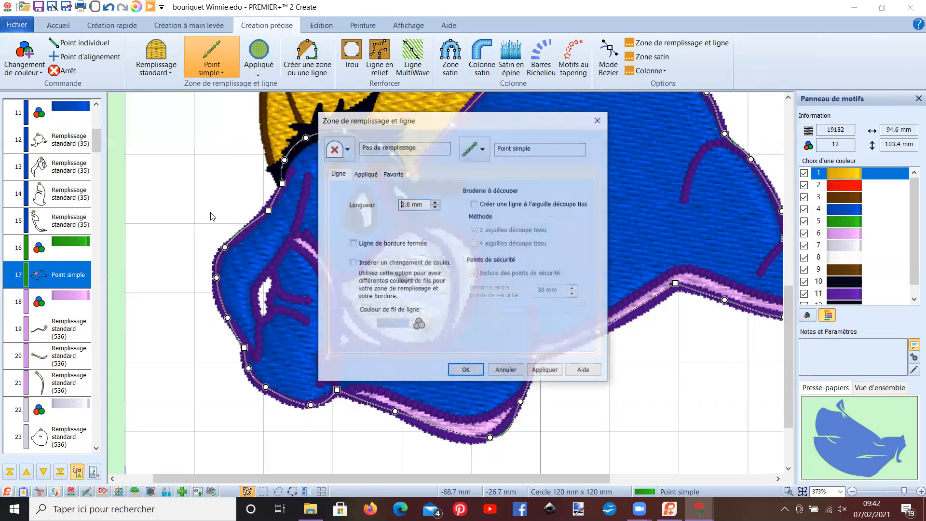
left_click(378, 174)
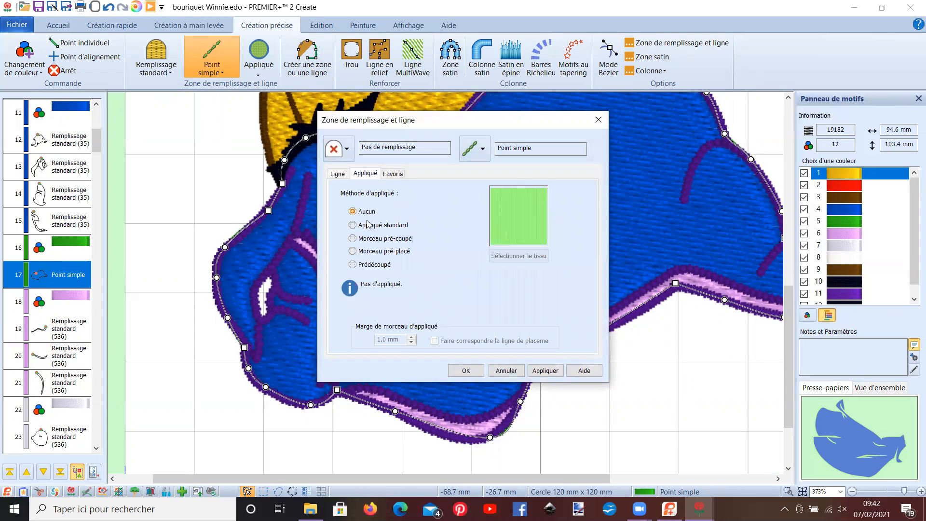
left_click(368, 226)
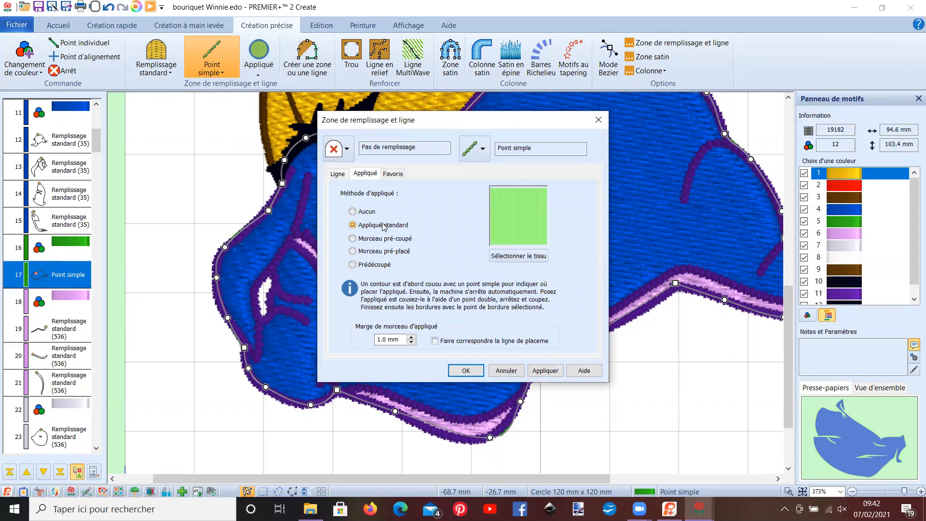
- Choose the Tissu appliqué type with the pink hexagon fabric sample and apply it to the outline
left_click(504, 256)
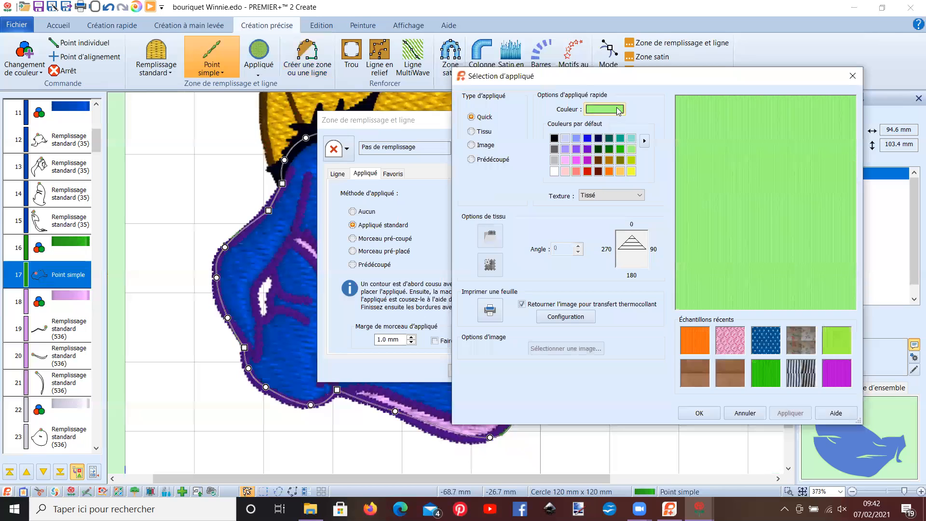
left_click(481, 133)
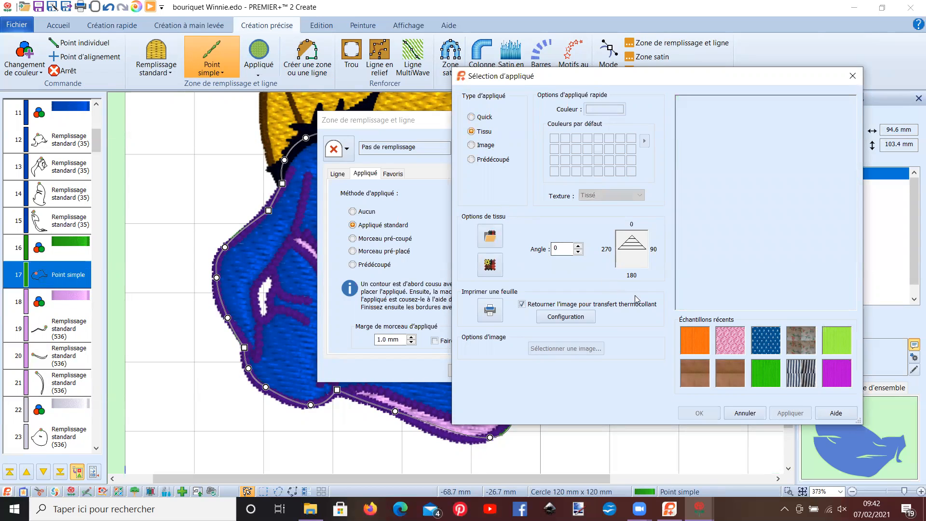
left_click(727, 341)
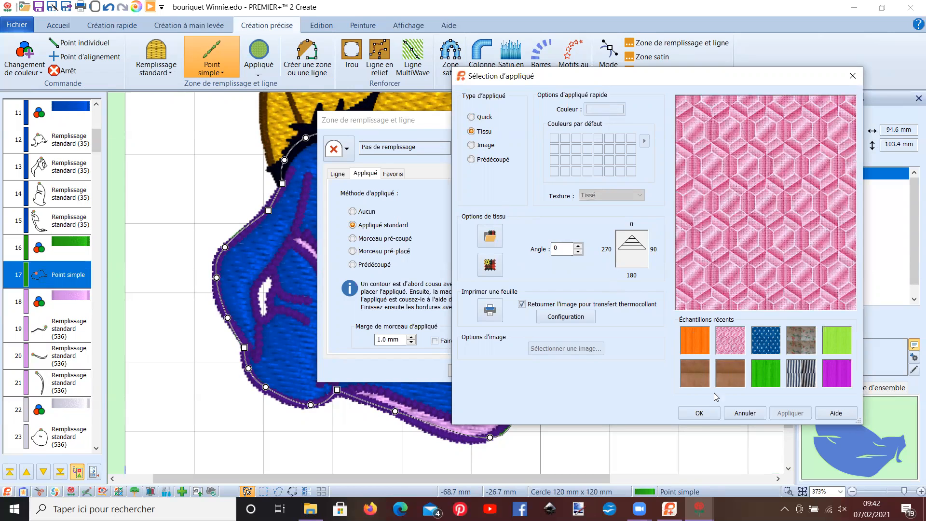
left_click(695, 416)
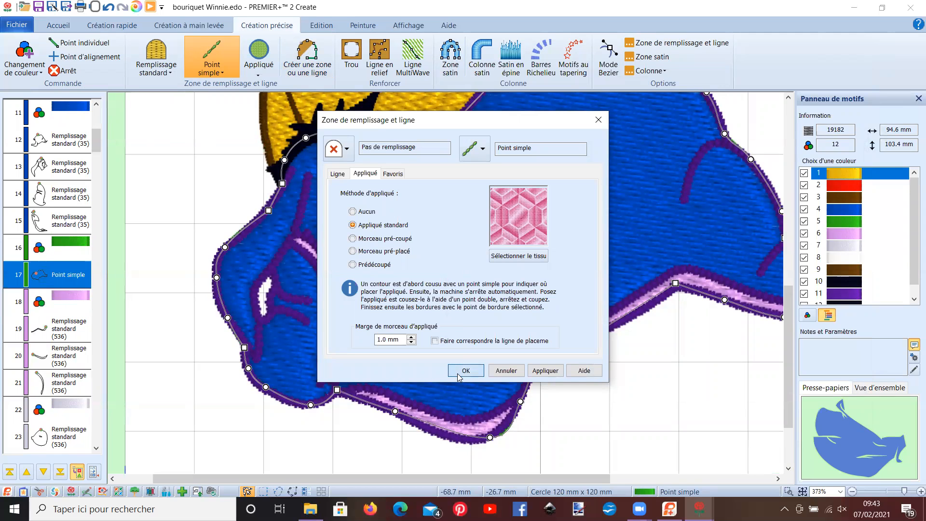
left_click(465, 371)
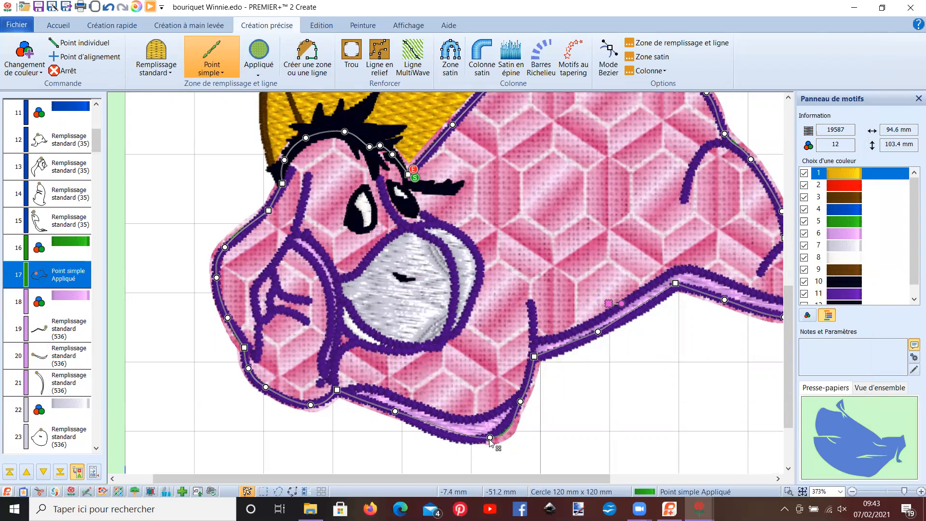
- Adjust three outline points around Eeyore's front paw so the appliqué edge follows the purple border
left_click_drag(489, 437, 471, 439)
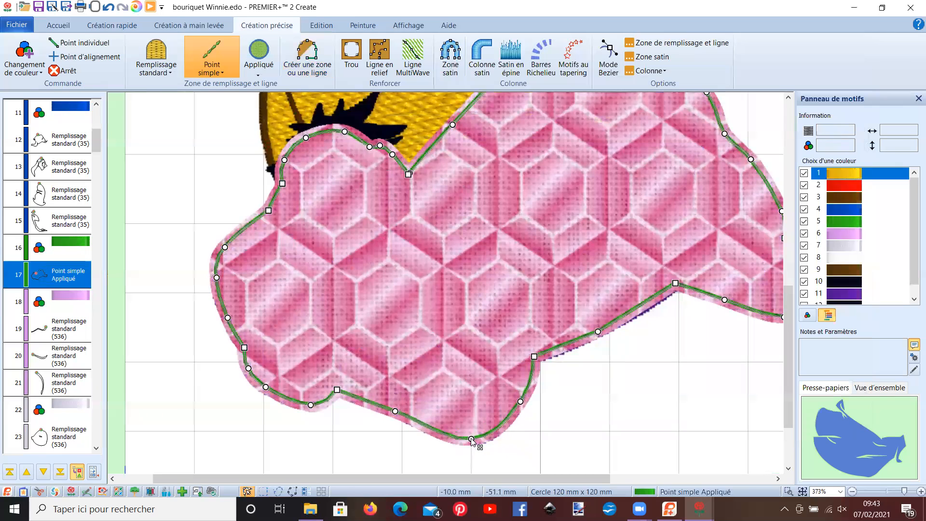
left_click_drag(520, 402, 518, 400)
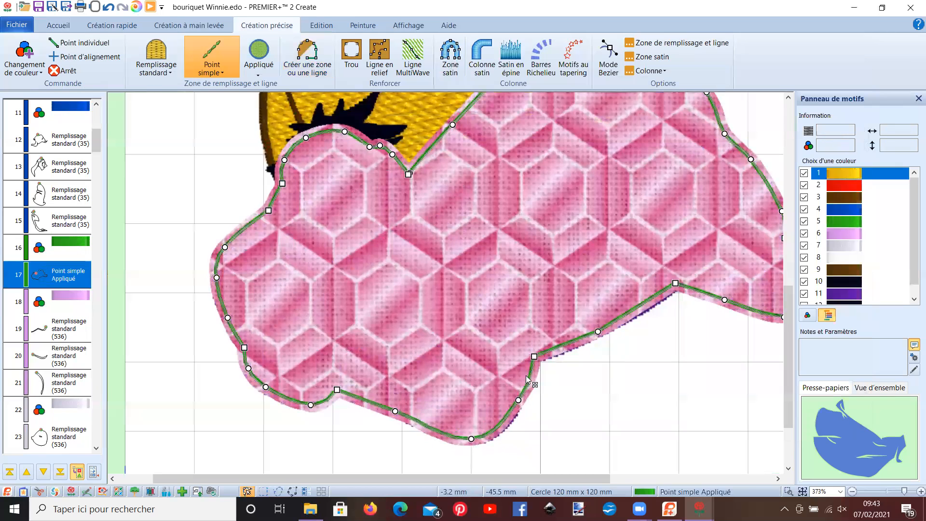
left_click_drag(536, 357, 532, 353)
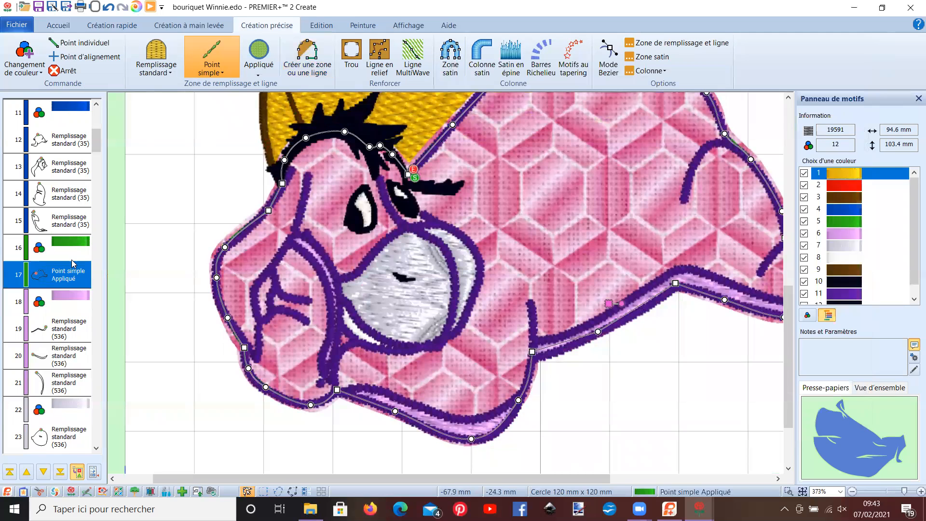
- Set the appliqué piece margin of Eeyore's outline to 0.3 mm
right_click(66, 273)
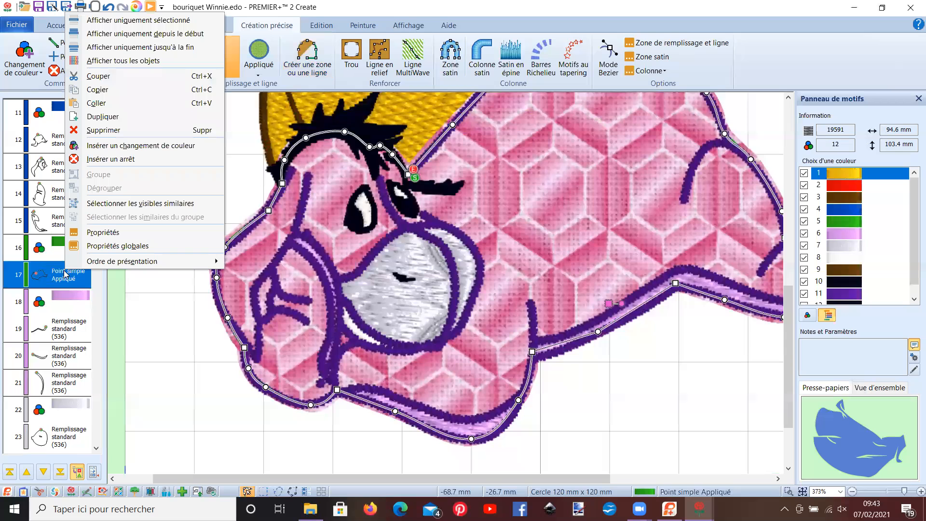
left_click(92, 231)
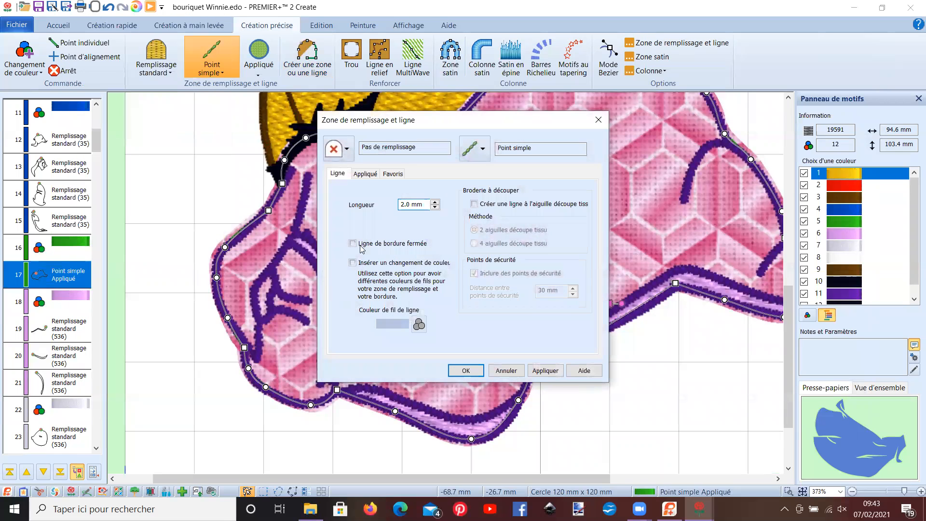
left_click(364, 174)
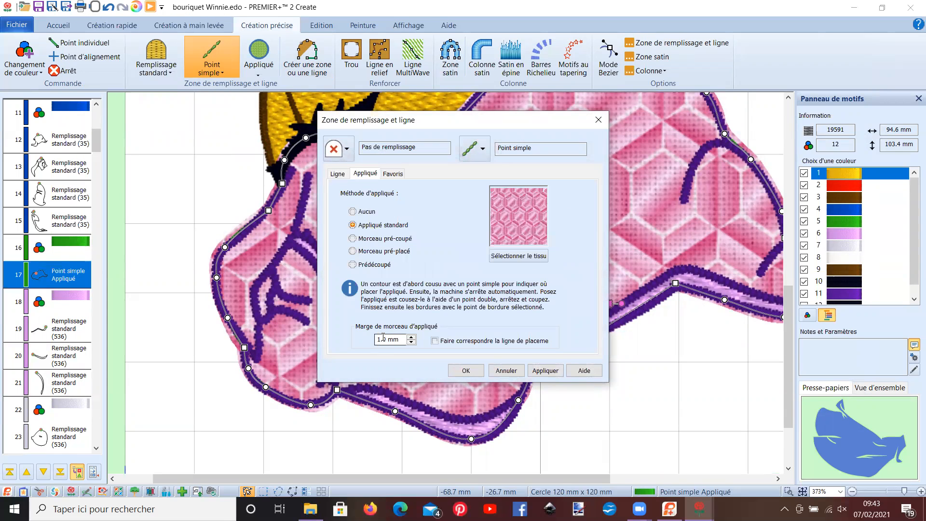
left_click_drag(386, 339, 374, 340)
type("0.3")
key("Return")
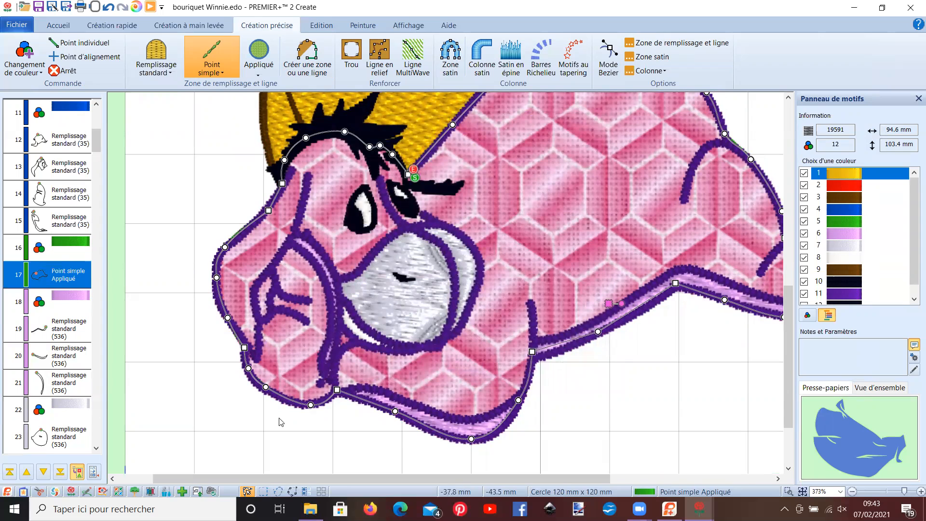
- Move the outline's corner point at Eeyore's hind ankle slightly inward and leave point editing
left_click_drag(287, 478, 415, 478)
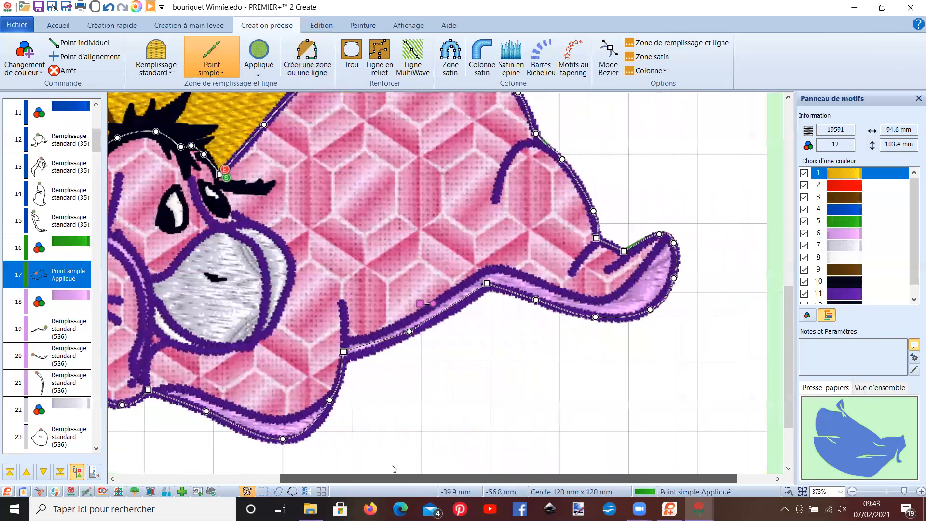
left_click(624, 252, "ctrl")
left_click_drag(625, 255, 621, 254)
right_click(621, 254)
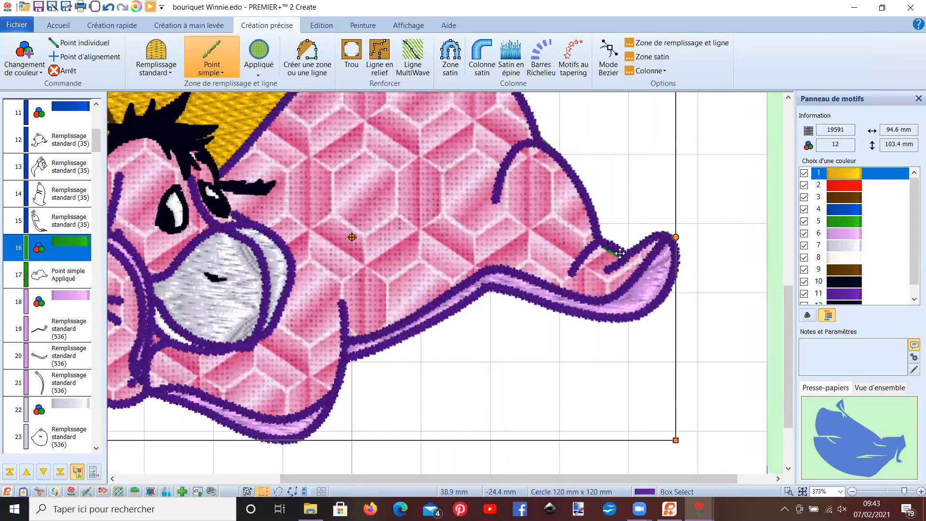
left_click(619, 257)
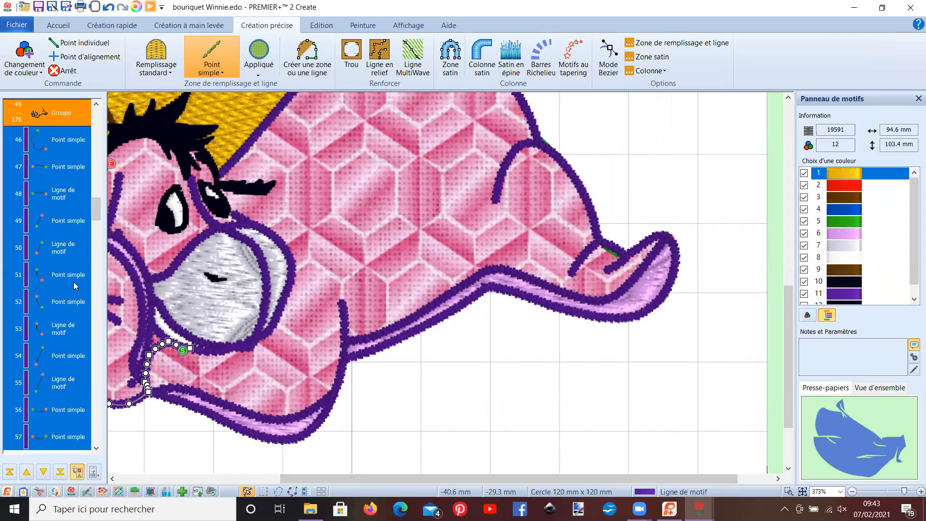
- Delete Eeyore's large blue body fill, the blue colour change and the three remaining blue standard fills
left_click_drag(95, 211, 103, 136)
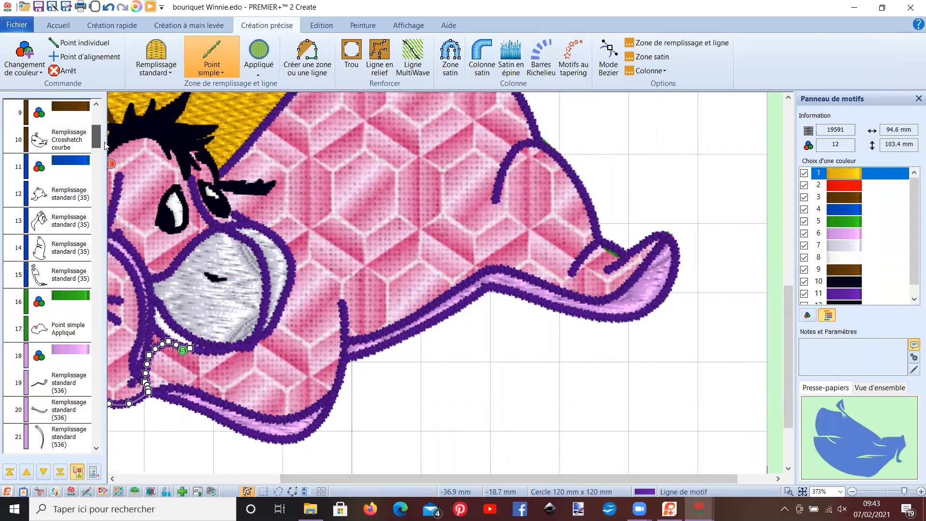
left_click(78, 191)
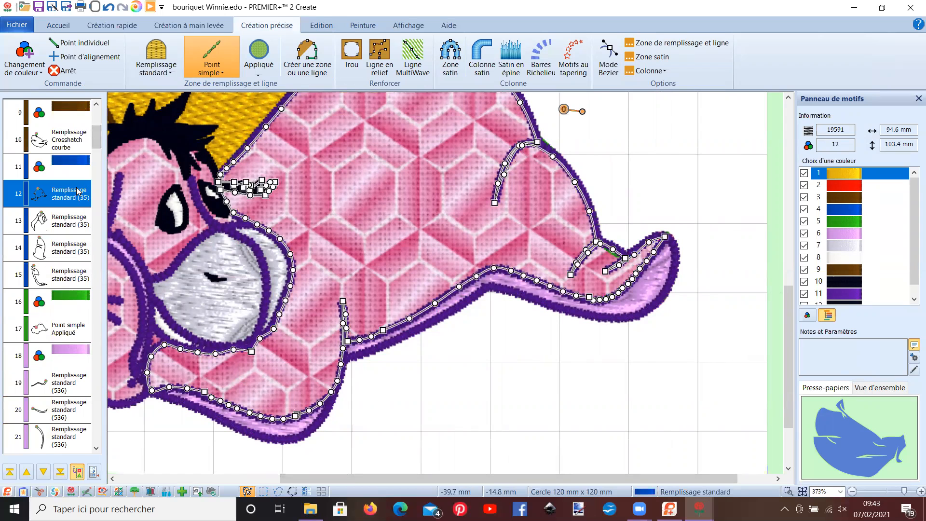
key("Delete")
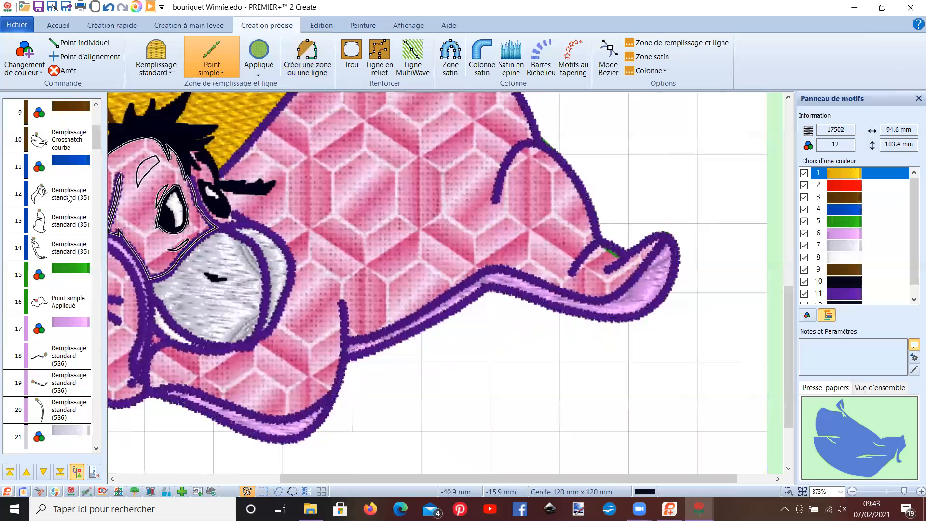
left_click(68, 163)
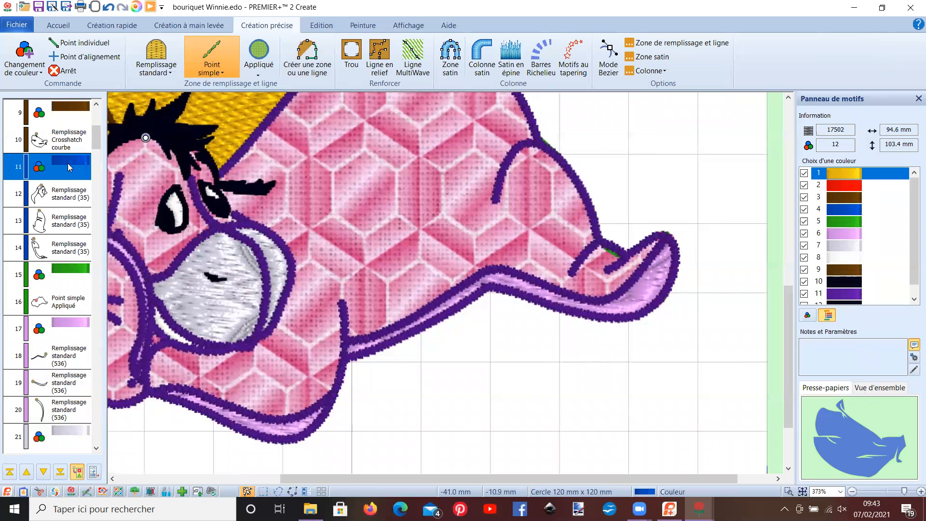
left_click(73, 253, "shift")
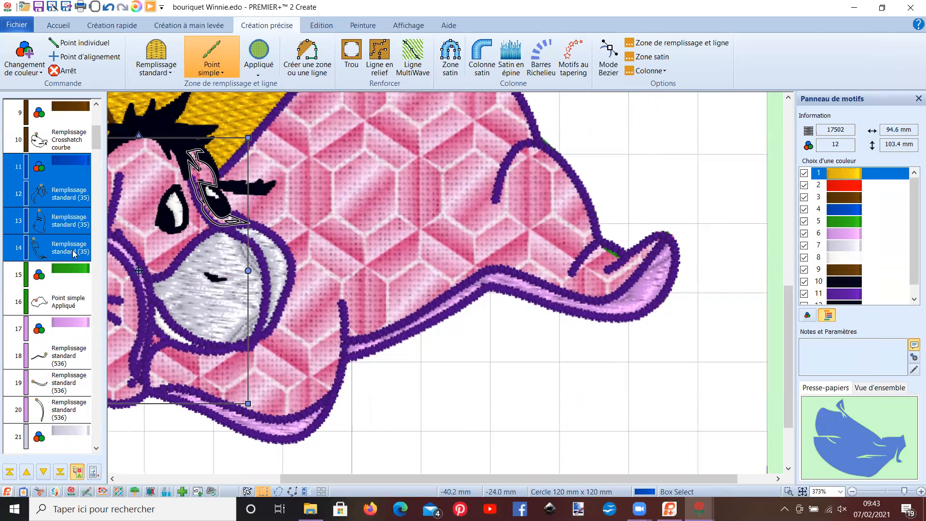
key("Delete")
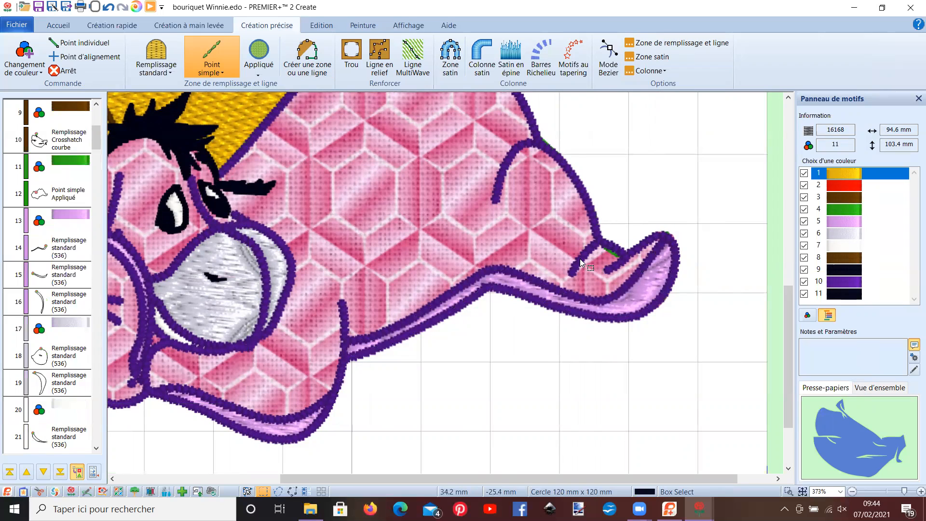
- Reshape Eeyore's appliqué outline by moving the point in the notch above the hind foot slightly up and making it a corner point
left_click(54, 203)
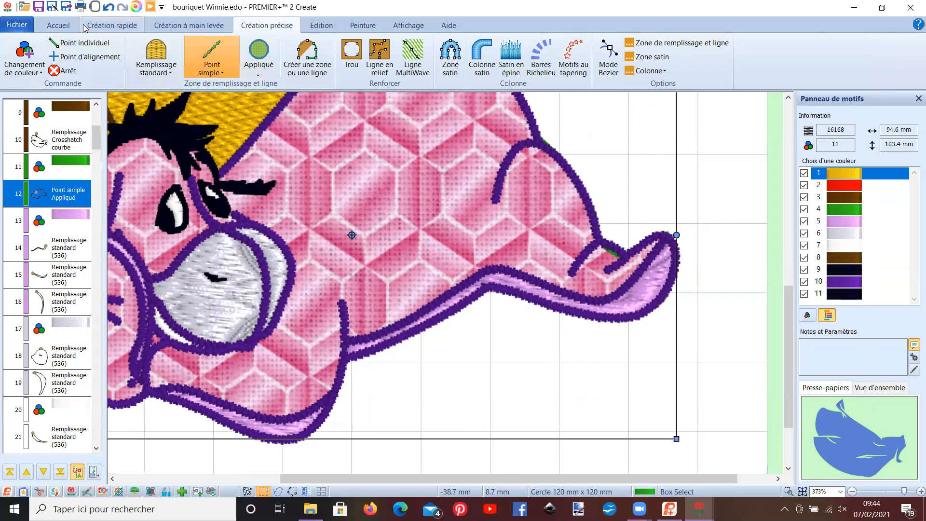
left_click(58, 25)
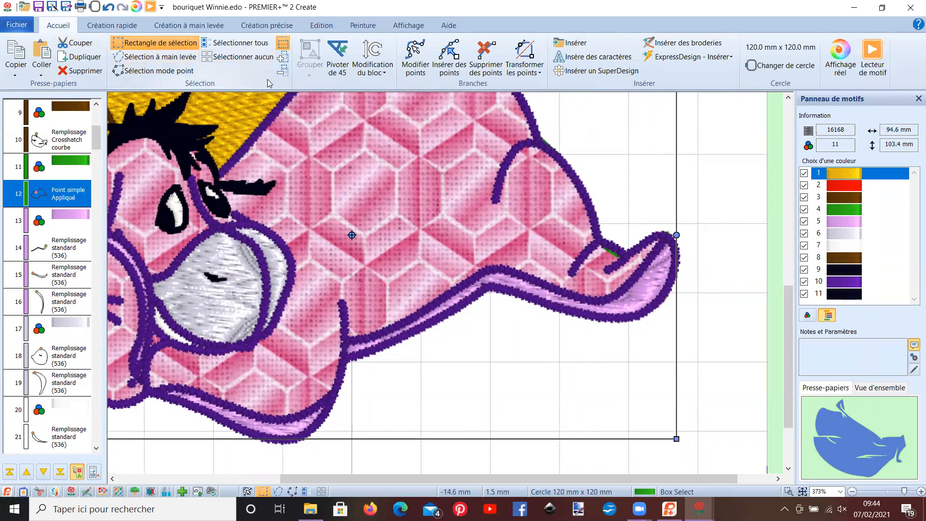
left_click(416, 57)
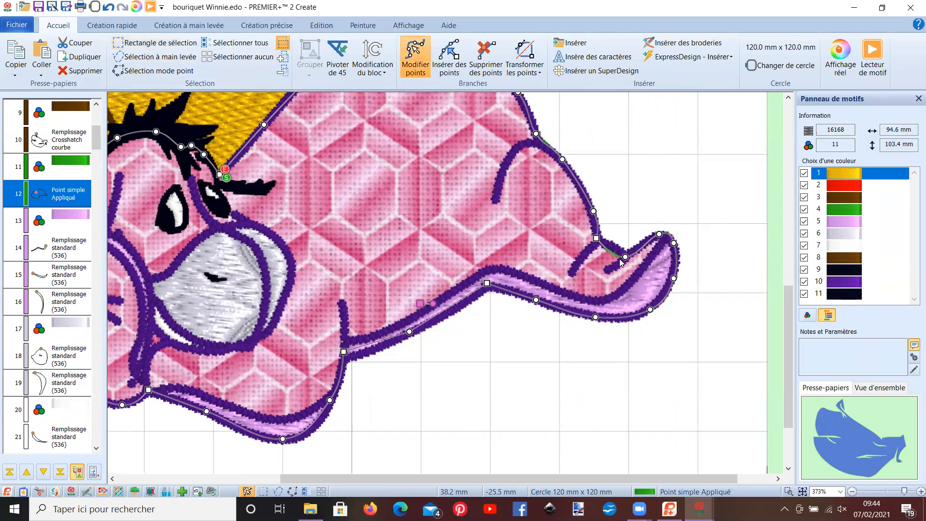
left_click_drag(625, 258, 625, 254)
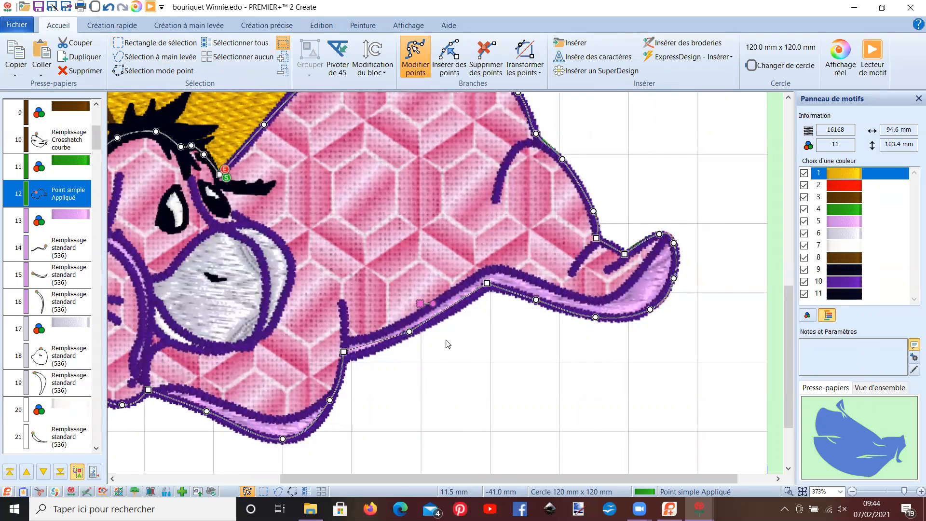
- Play the stitch-out simulation of the whole design, fast-forwarding past the appliqué fabric placement and trimming stops, and close the player
scroll(459, 323, "down", 5)
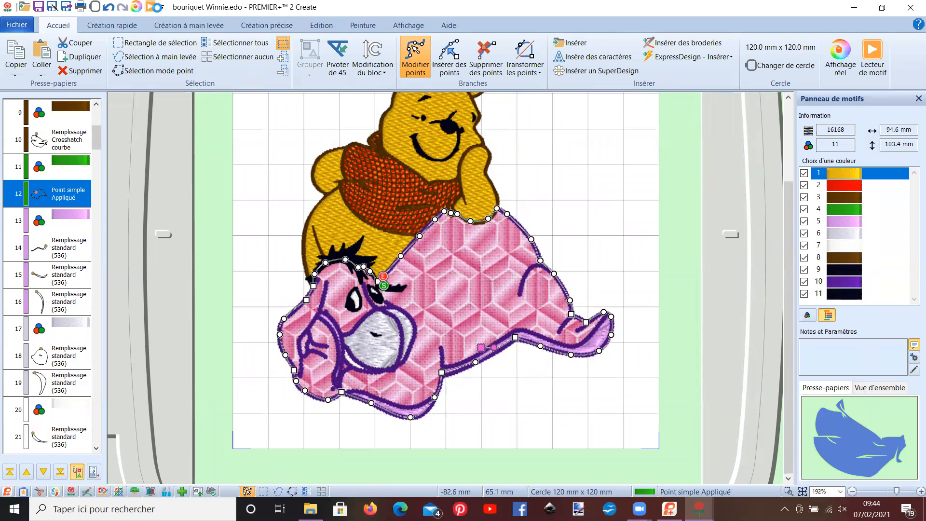
left_click(155, 8)
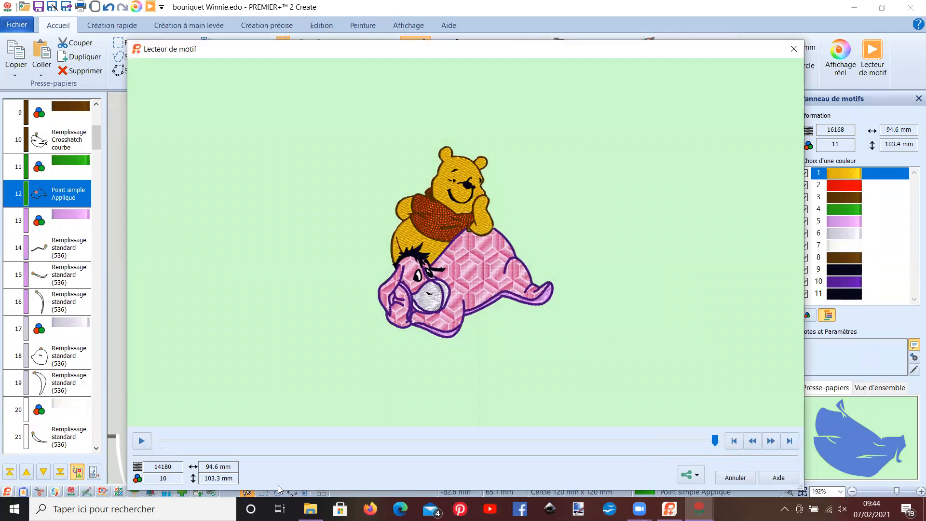
left_click(141, 440)
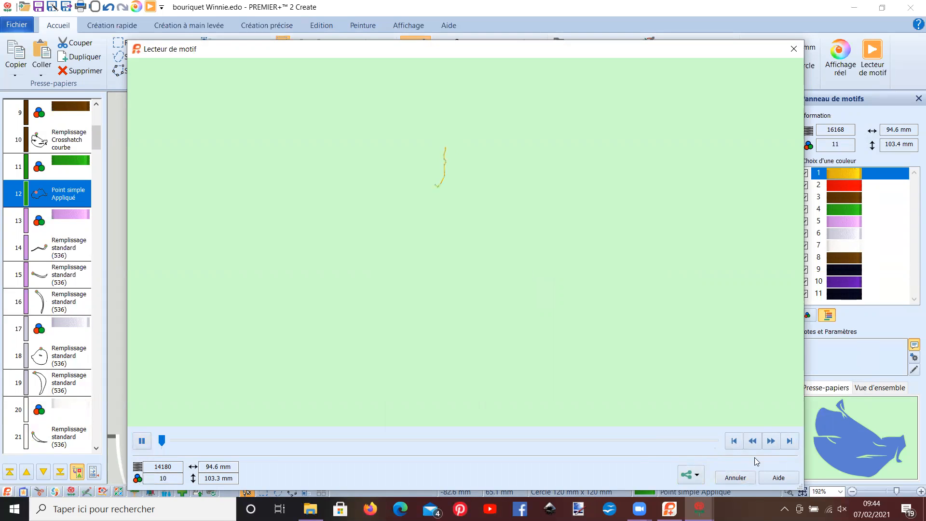
left_click(771, 442)
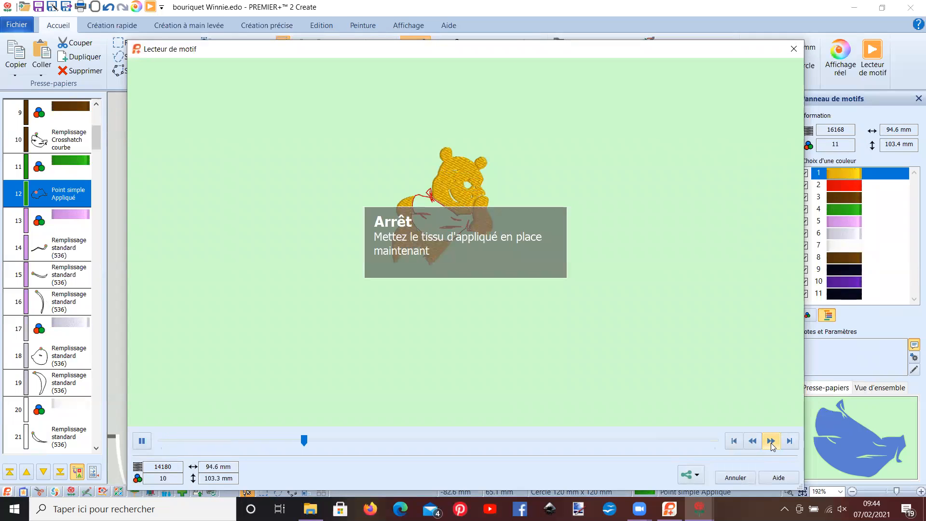
left_click(772, 442)
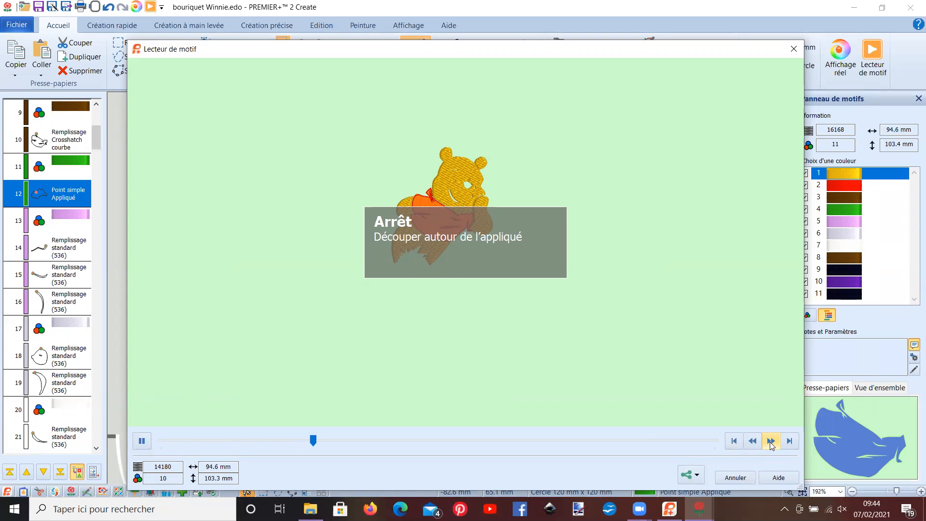
left_click(772, 442)
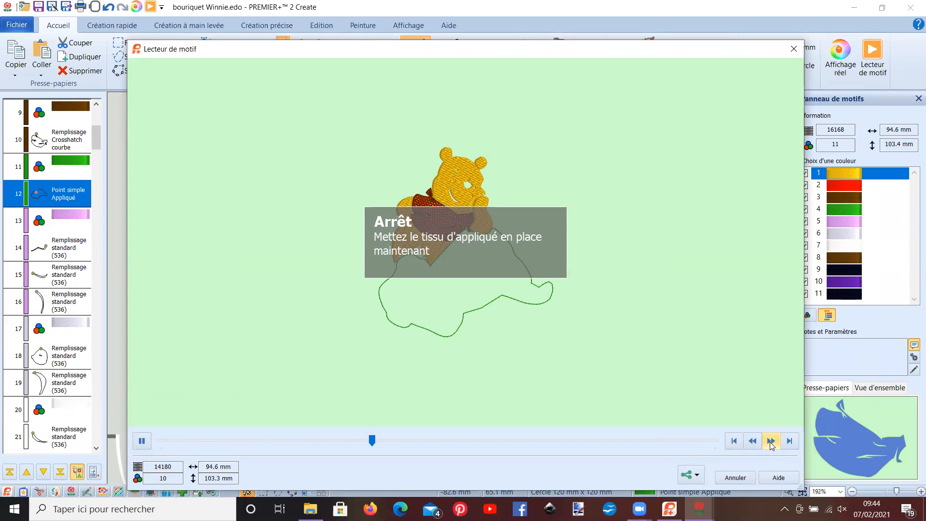
left_click(772, 442)
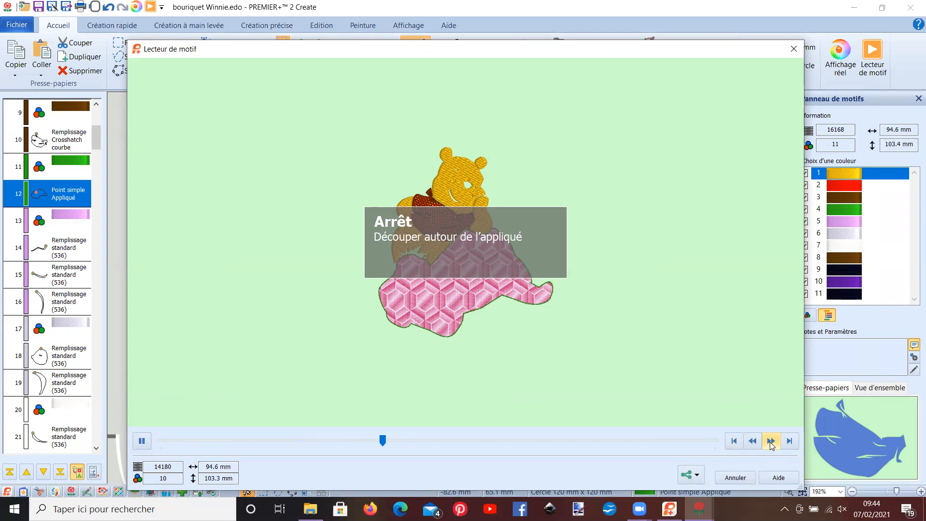
left_click(771, 442)
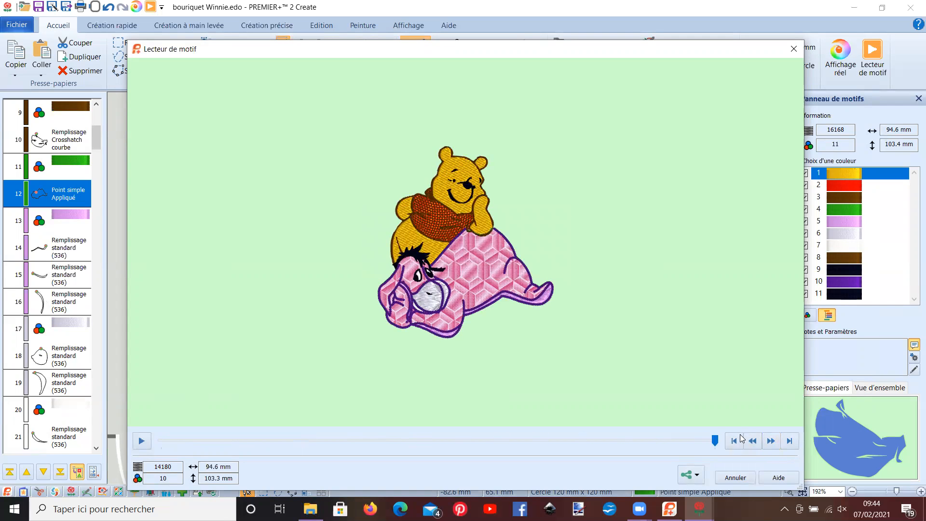
left_click(734, 477)
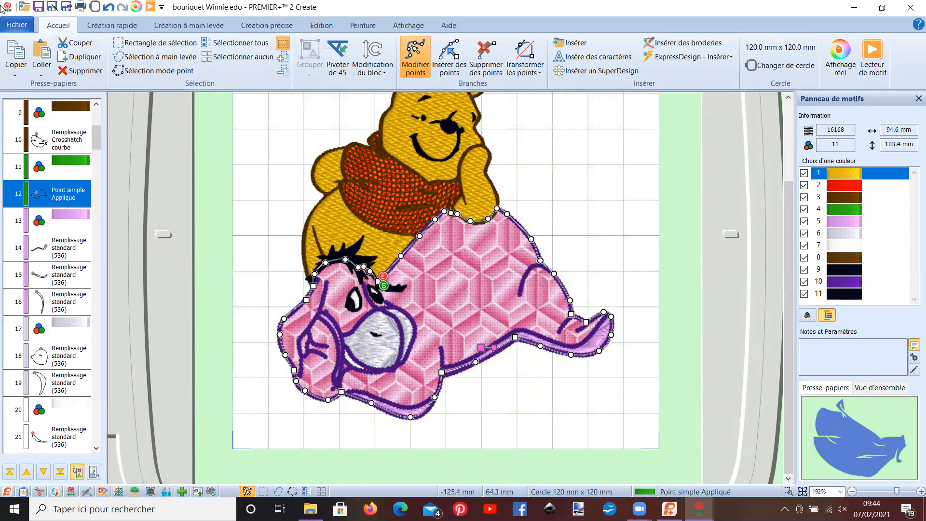
- Save the design as a new EDO file named "bouriquet Winnie modifié" in the DiSNEY folder
left_click(26, 27)
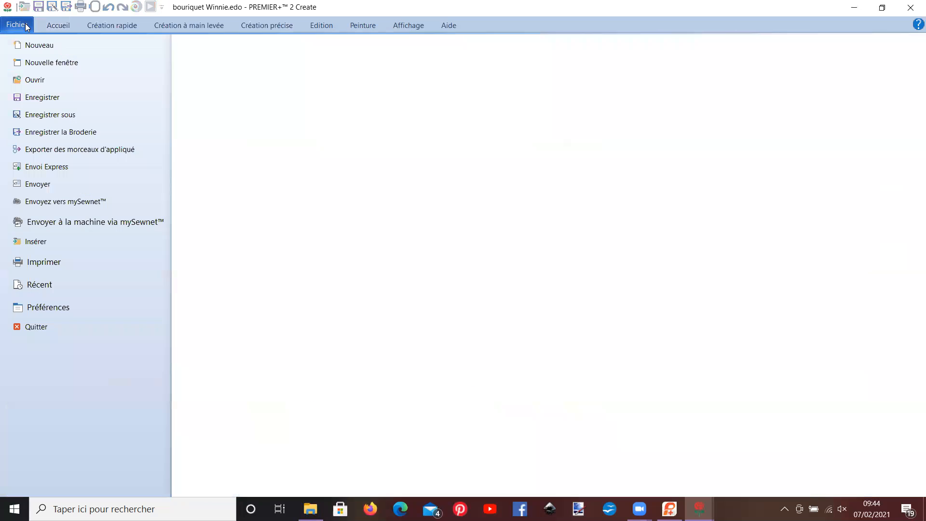
left_click(51, 116)
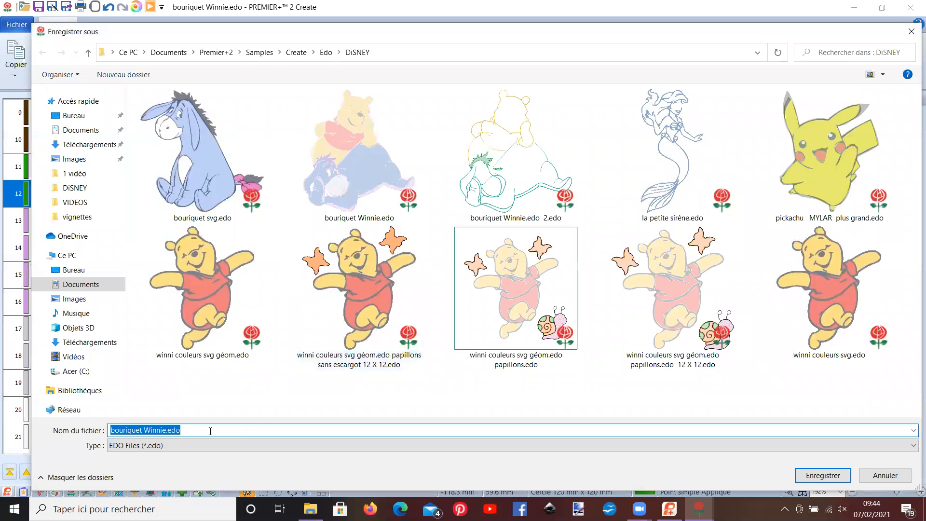
left_click(204, 430)
key("BackSpace")
key("BackSpace")
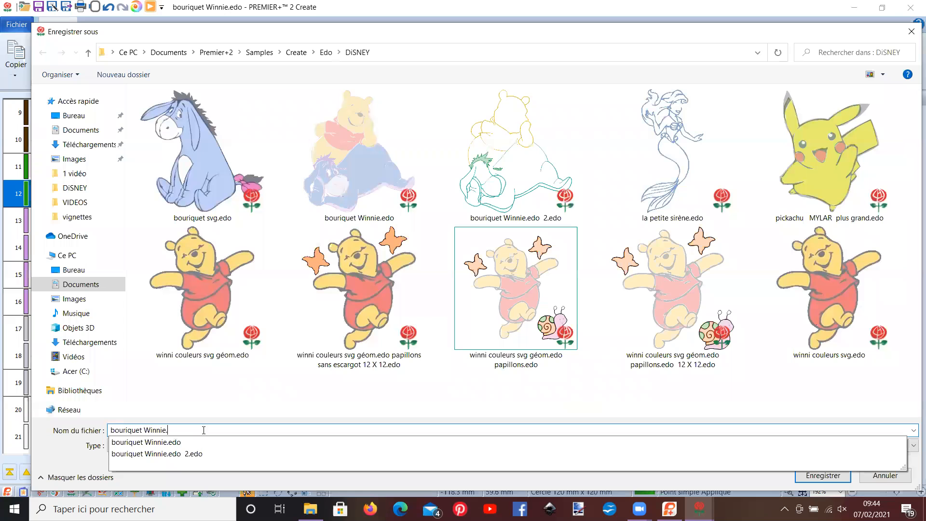
type("modi")
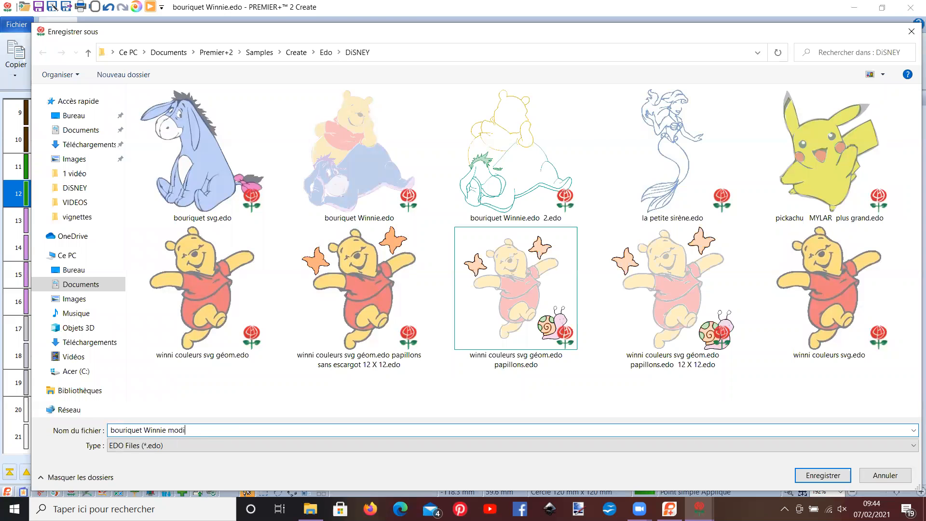
type("fié")
key("Return")
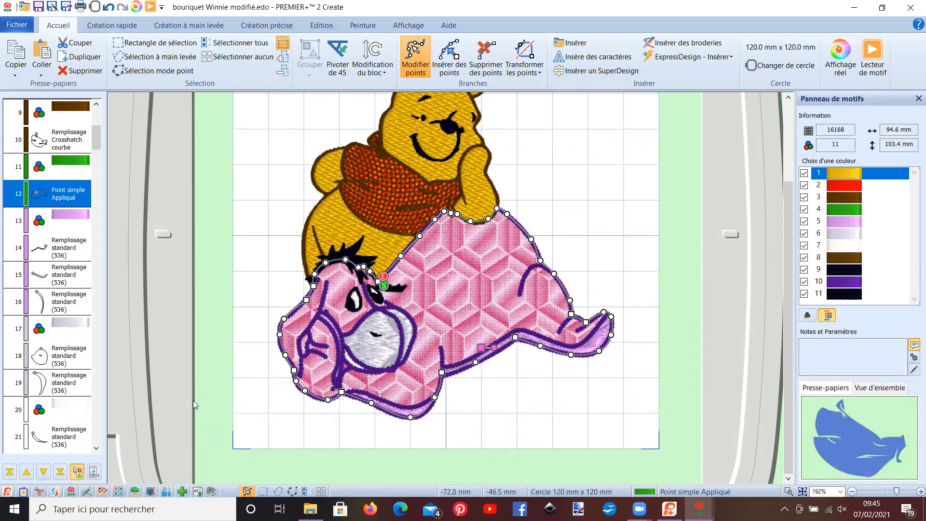
- Review the whole design and the beginning of its stitch sequence, from Pooh's yellow fills to the appliqué
scroll(202, 343, "up", 2)
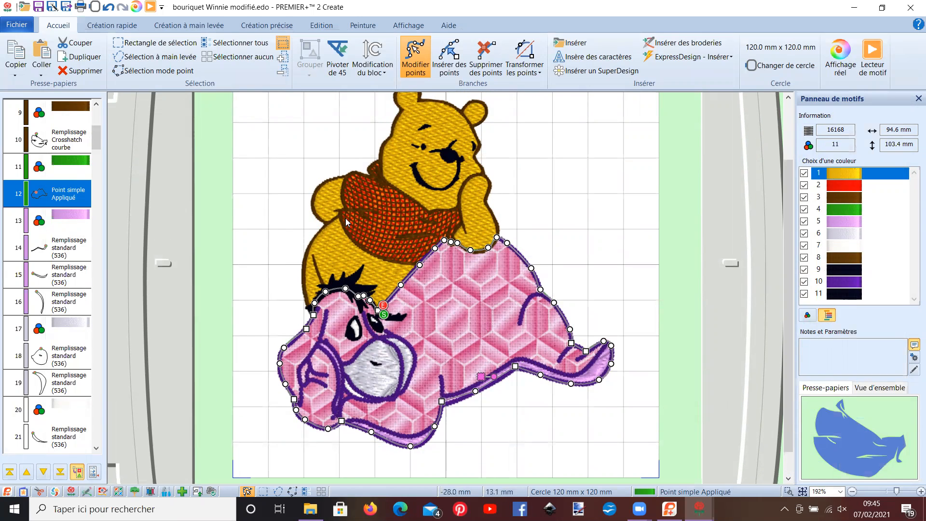
scroll(346, 220, "up", 2)
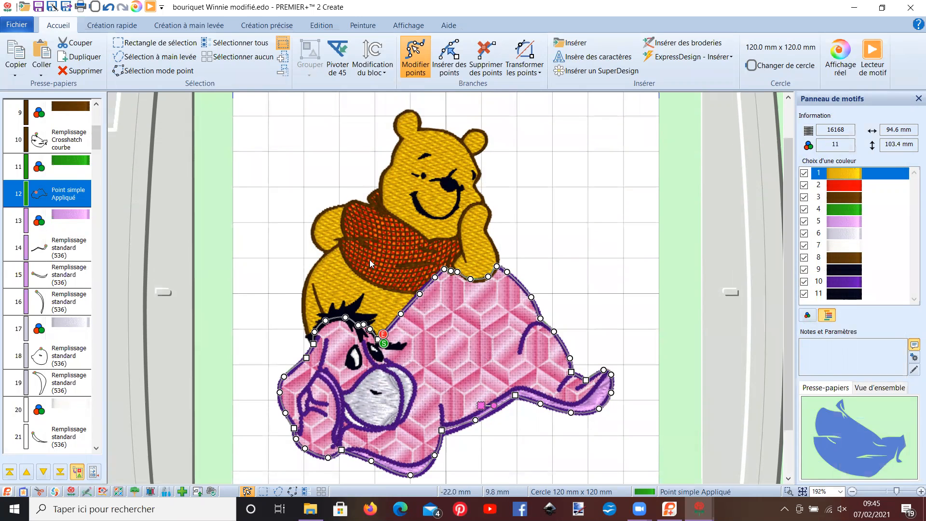
left_click_drag(99, 142, 98, 125)
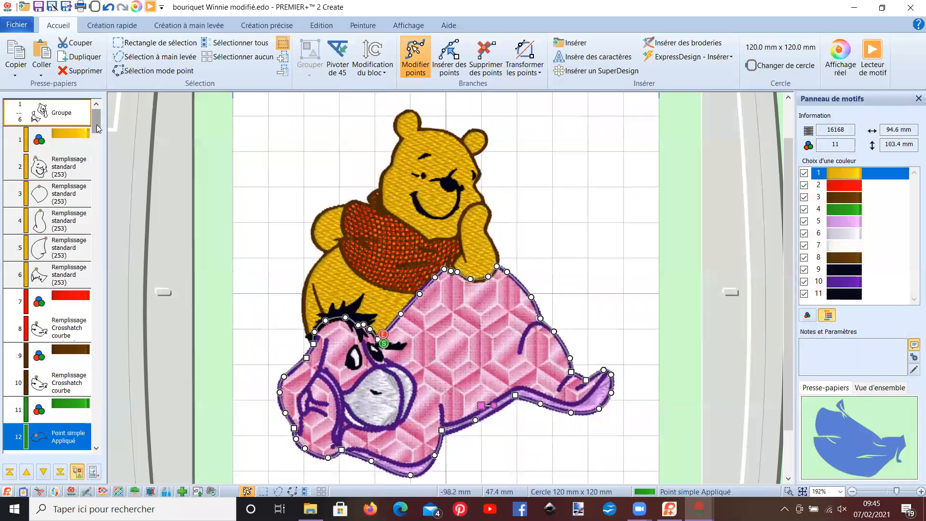
- Delete Pooh's yellow fills together with the red and brown crosshatch fills of the shirt
left_click(63, 138)
left_click(62, 134)
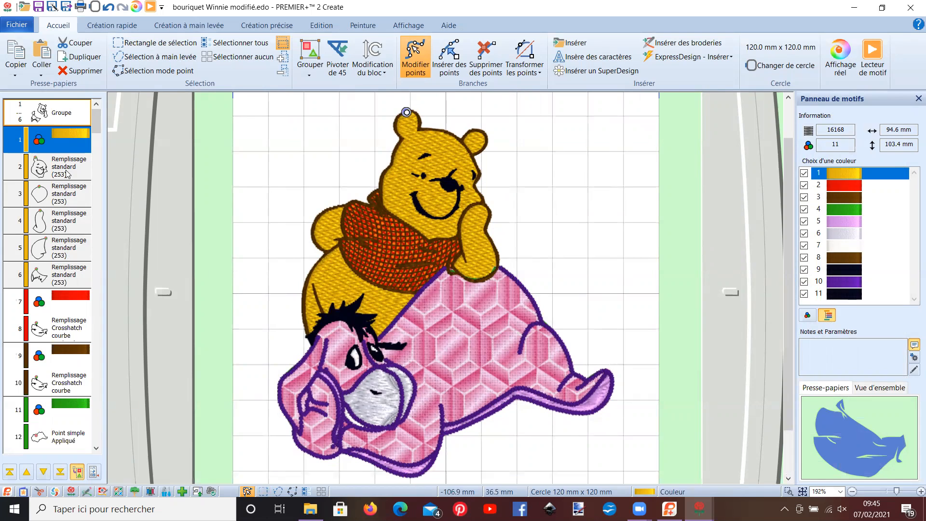
left_click(68, 391, "shift")
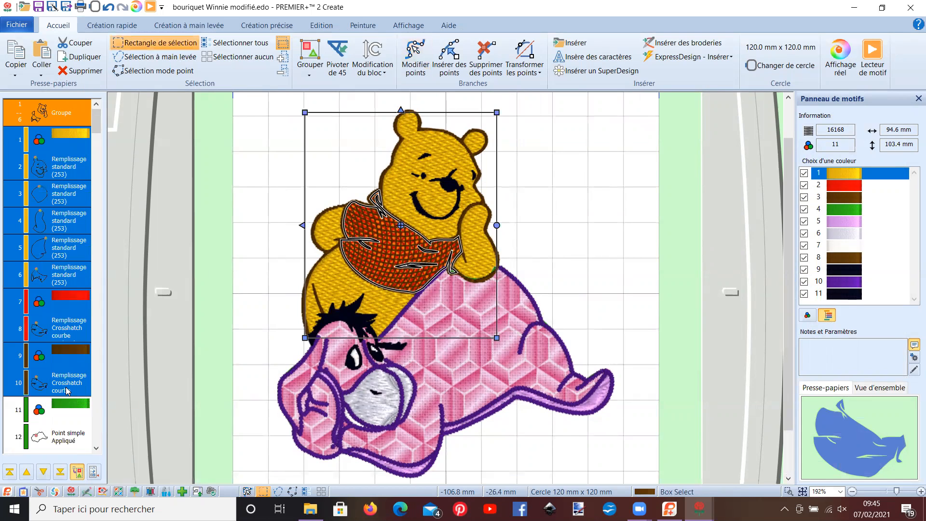
key("Delete")
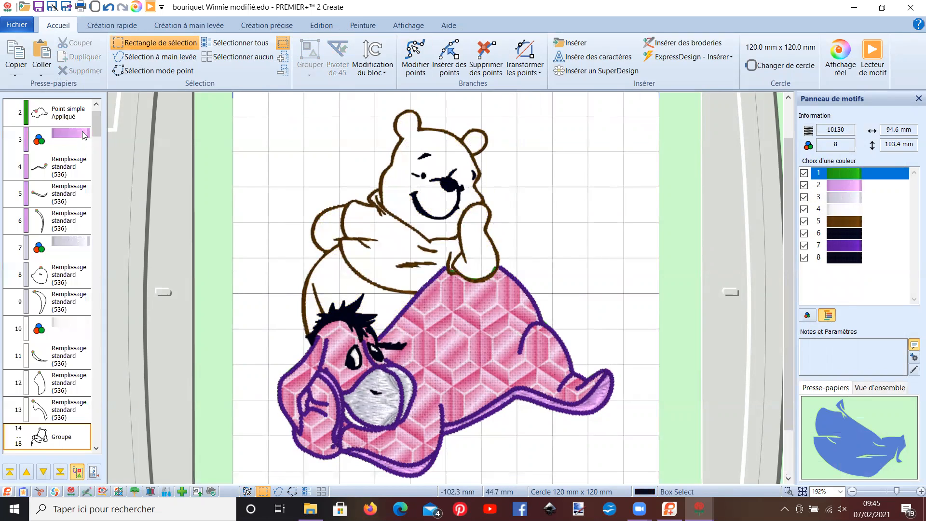
- Delete Pooh's brown outline group and the black group of his facial features
scroll(95, 123, "up", 1)
scroll(96, 129, "down", 1)
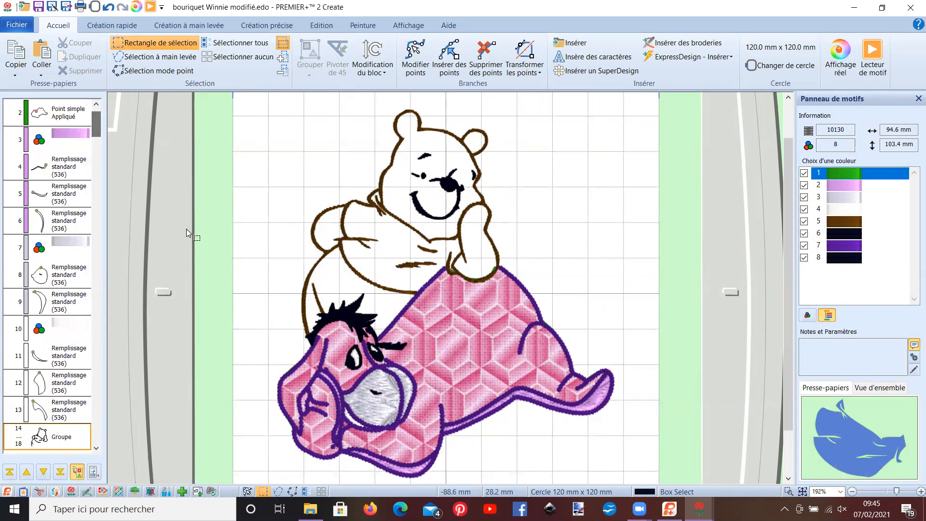
left_click(350, 209)
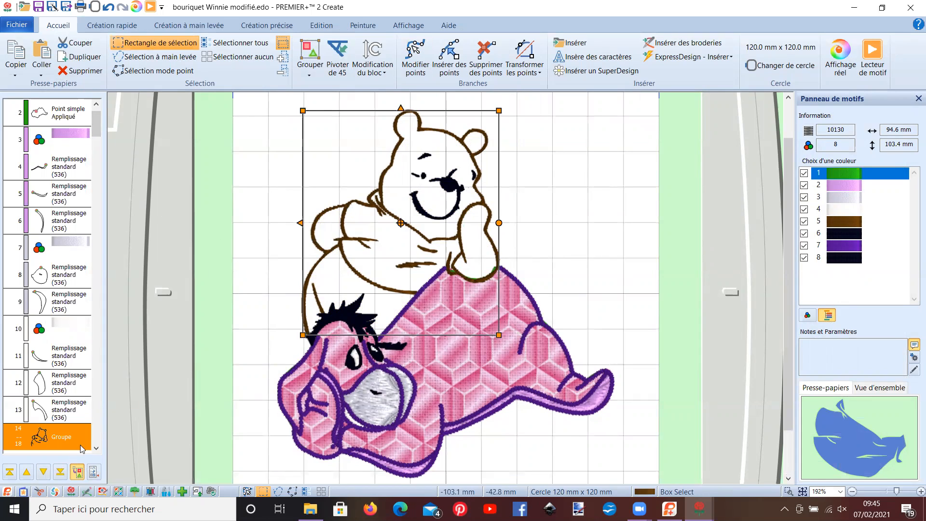
scroll(97, 450, "down", 6)
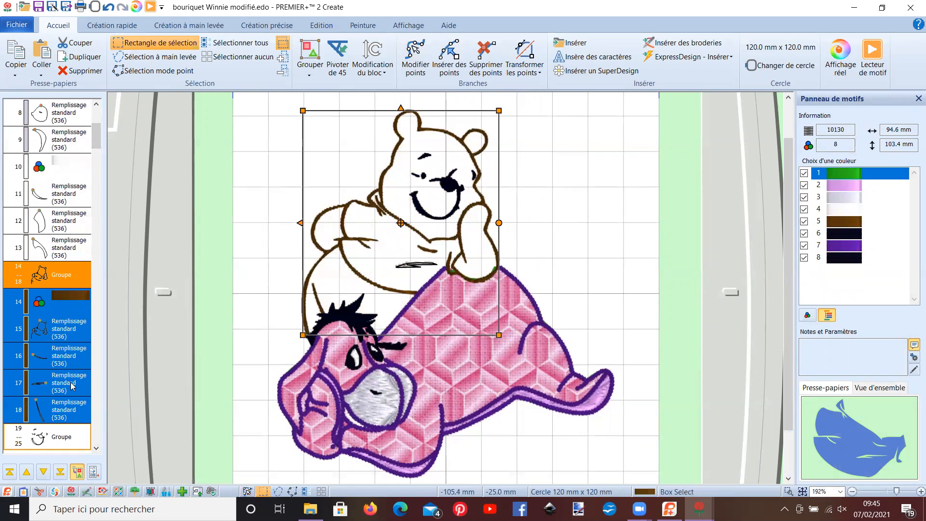
key("Delete")
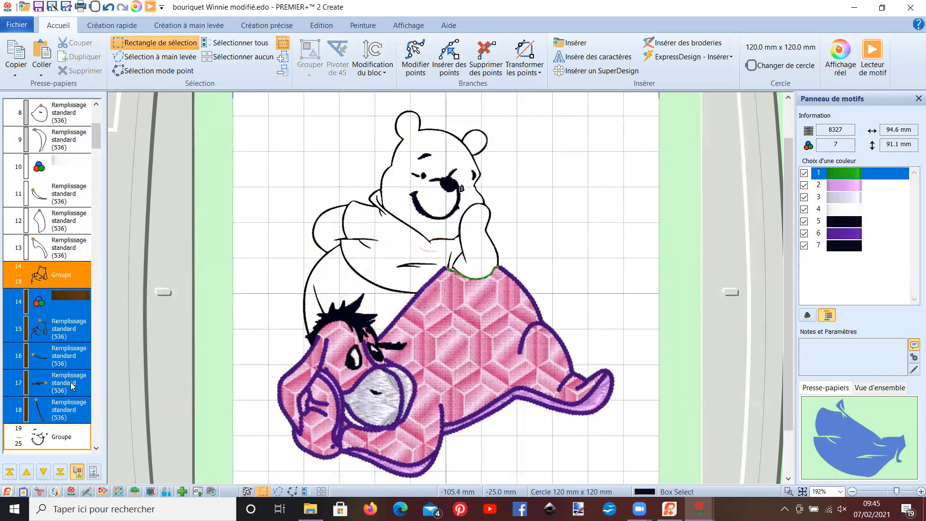
left_click(443, 182)
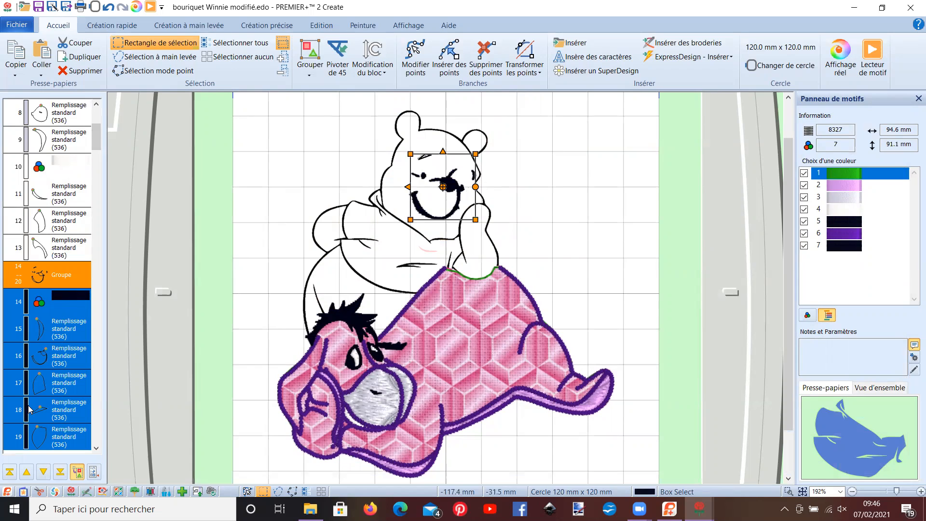
key("Delete")
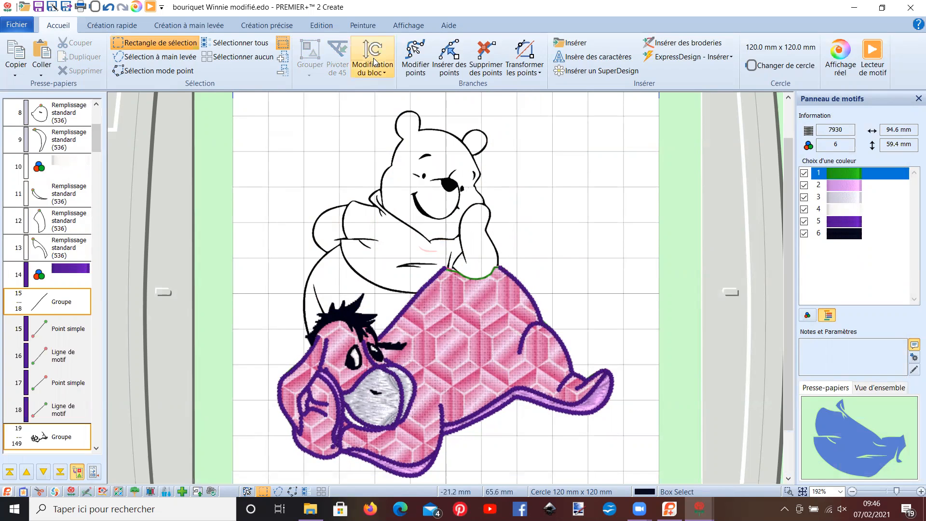
- Flood-fill Pooh's black body outline with white in the background picture
left_click(364, 27)
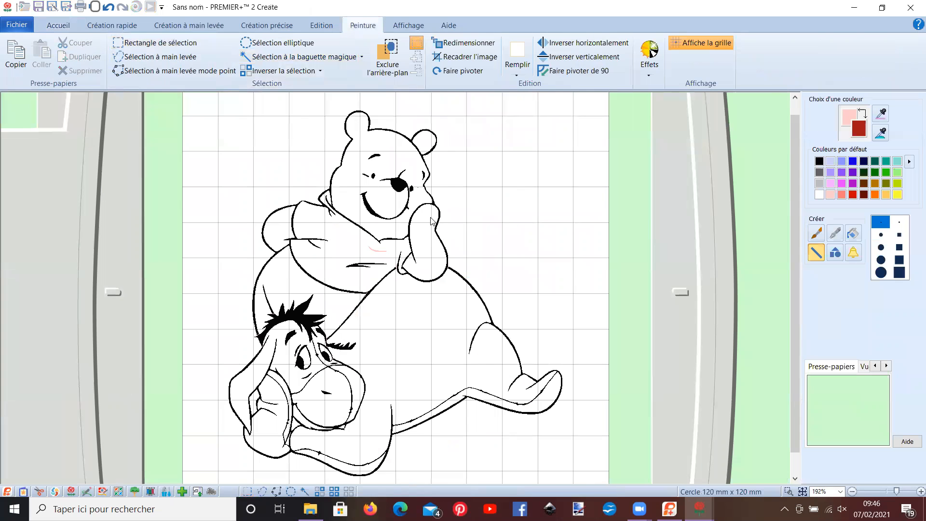
scroll(431, 221, "up", 3)
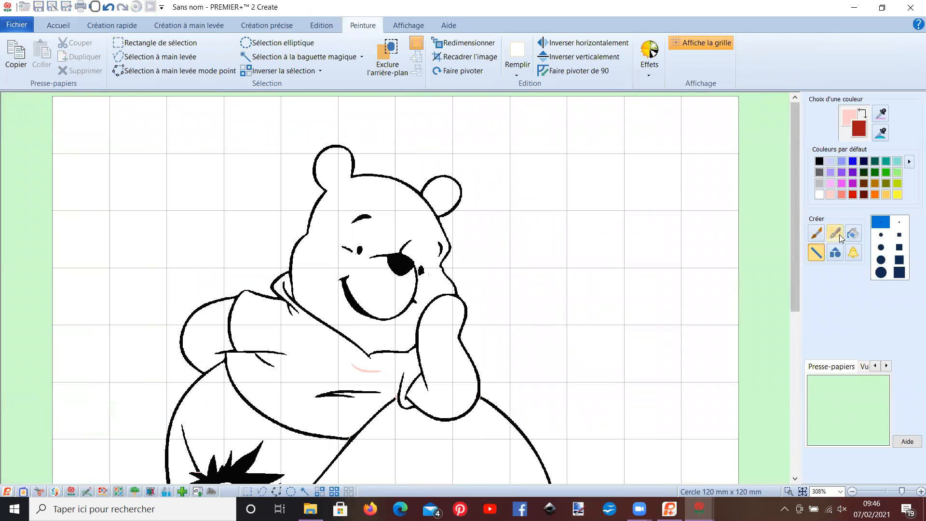
left_click(852, 234)
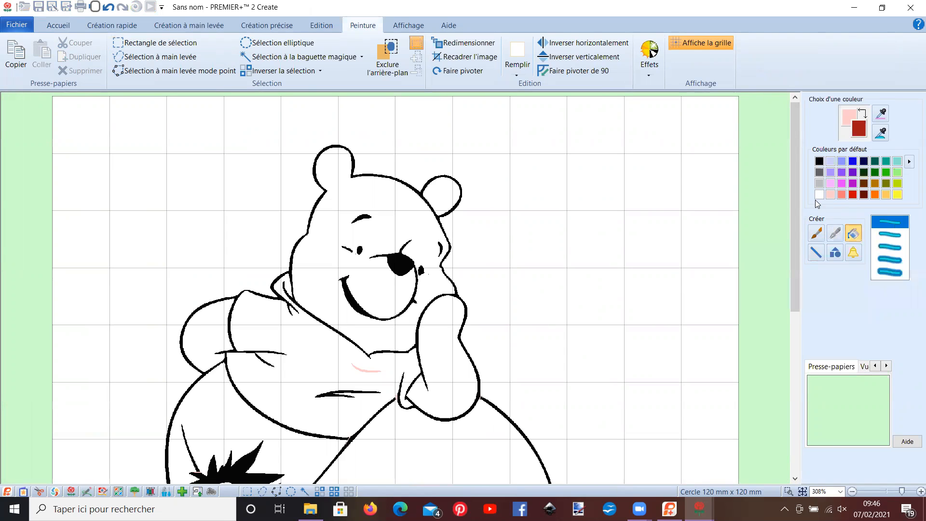
left_click(819, 196)
left_click(464, 338)
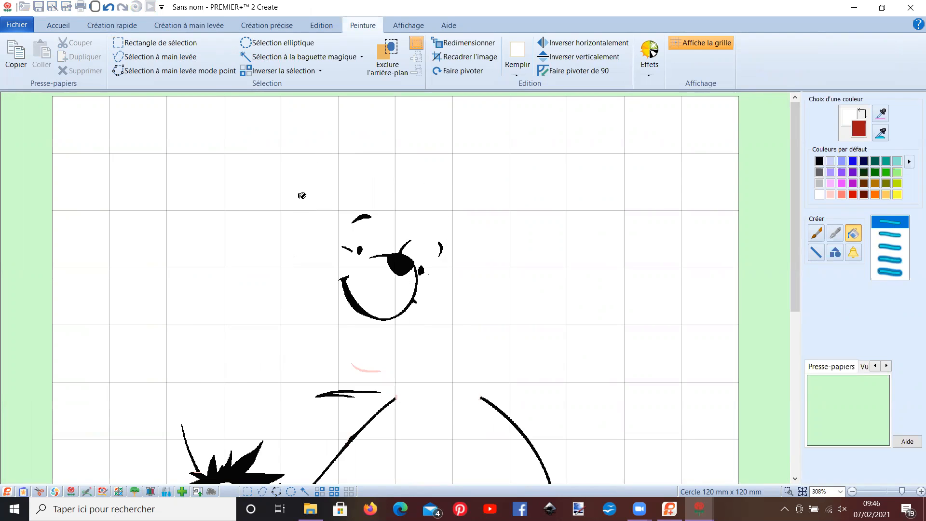
- Paint over Pooh's remaining face and shirt lines in white with the largest square brush
left_click(817, 234)
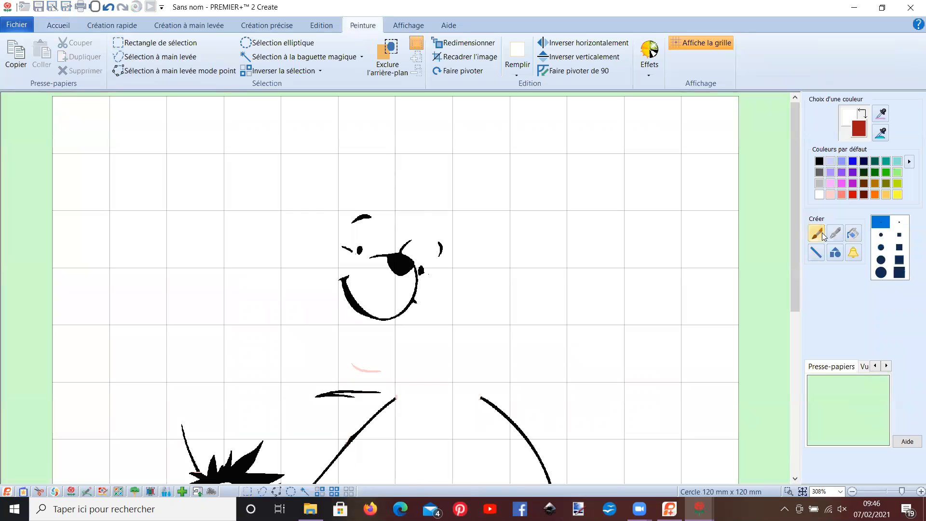
left_click(894, 273)
mouse_move(326, 215)
left_mouse_down()
mouse_move(465, 248)
mouse_move(291, 255)
mouse_move(445, 223)
mouse_move(453, 261)
mouse_move(433, 283)
mouse_move(393, 274)
mouse_move(399, 263)
mouse_move(416, 275)
mouse_move(401, 317)
mouse_move(345, 309)
mouse_move(342, 283)
mouse_move(384, 312)
mouse_move(398, 311)
mouse_move(399, 280)
mouse_move(403, 295)
mouse_move(372, 322)
mouse_move(375, 373)
mouse_move(354, 370)
mouse_move(373, 388)
mouse_move(314, 393)
left_mouse_up()
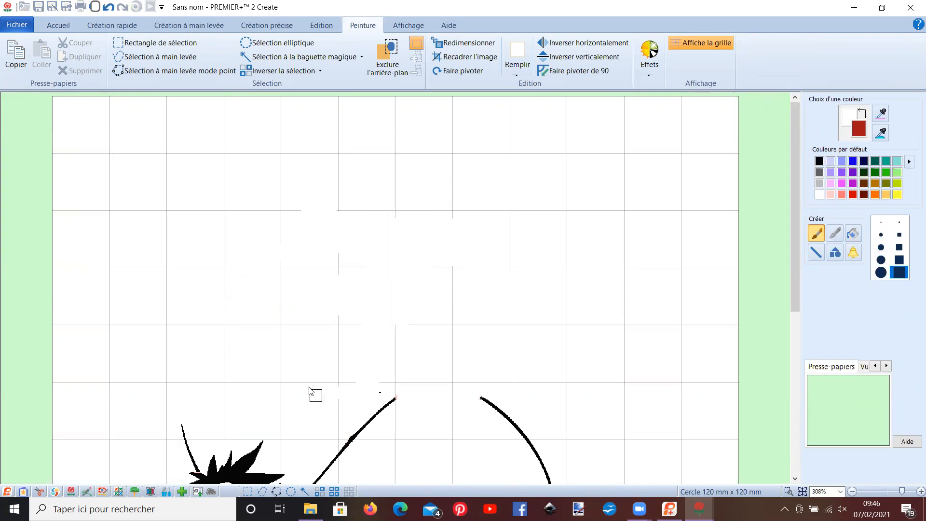
left_click(90, 30)
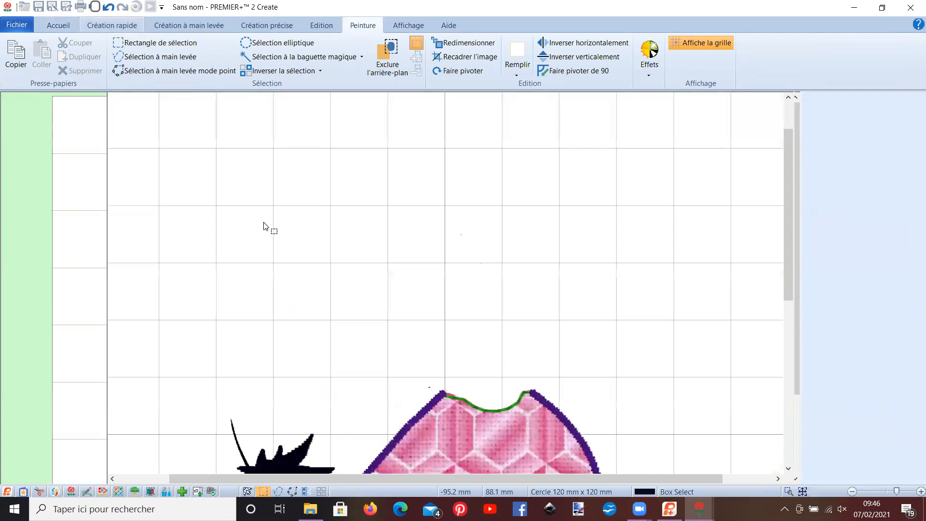
- Paint out the leftover thin line of Pooh's outline above Eeyore's hair in the background picture
scroll(273, 221, "down", 4)
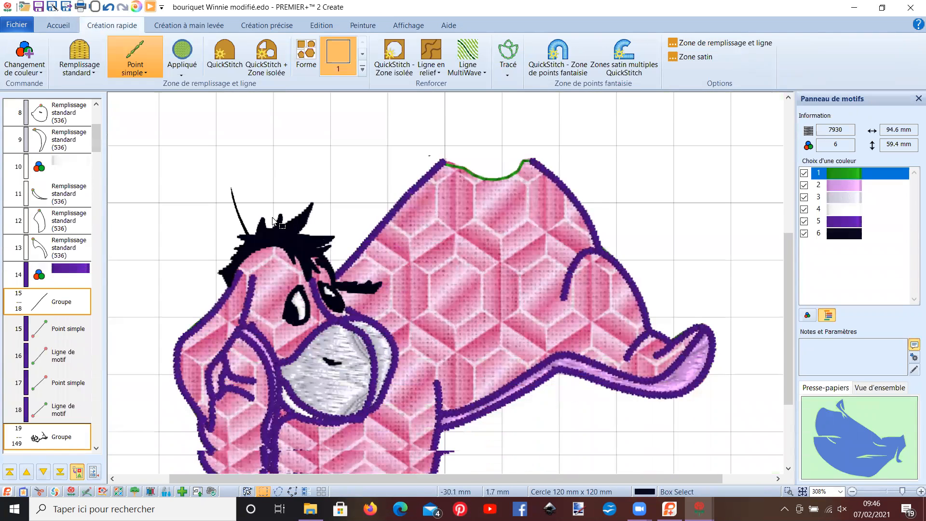
left_click(359, 28)
left_click_drag(182, 178, 192, 203)
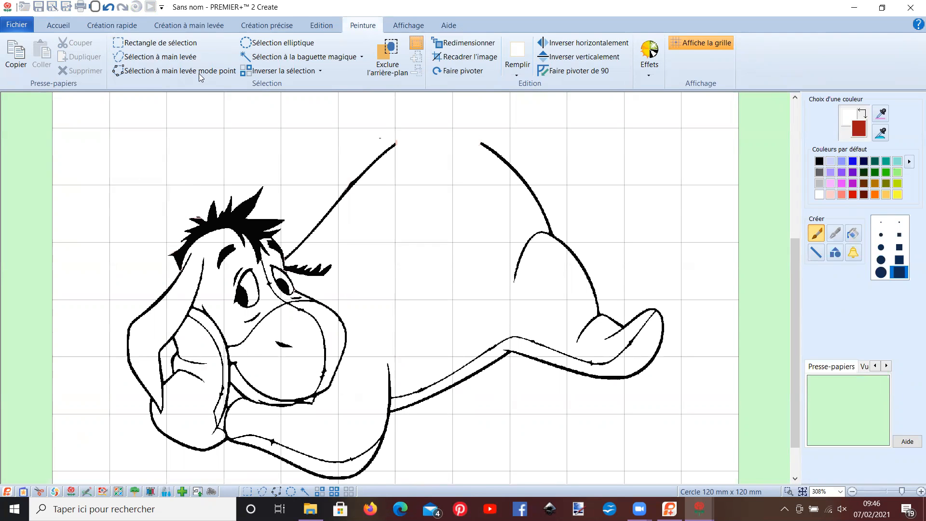
- Reshape Eeyore's appliqué outline by raising the points of the hollow on the back to an almost level edge
left_click(123, 27)
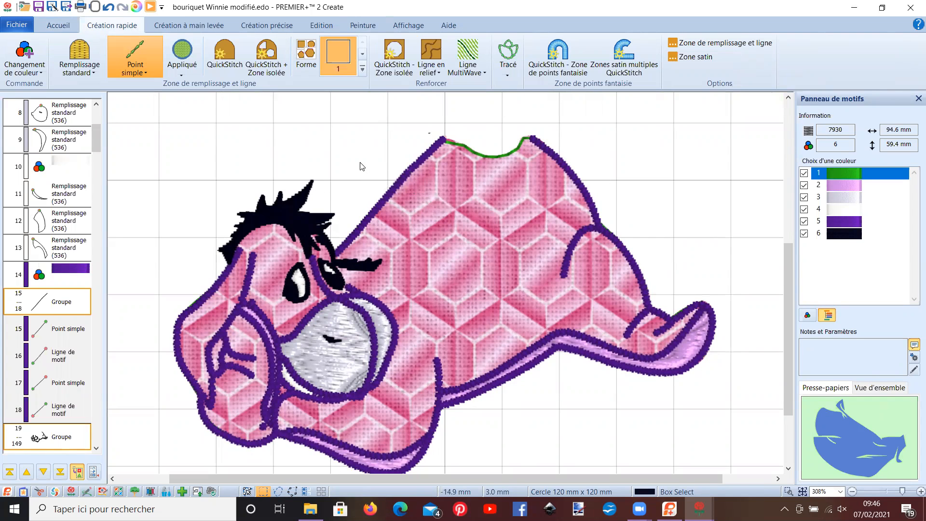
left_click(430, 187)
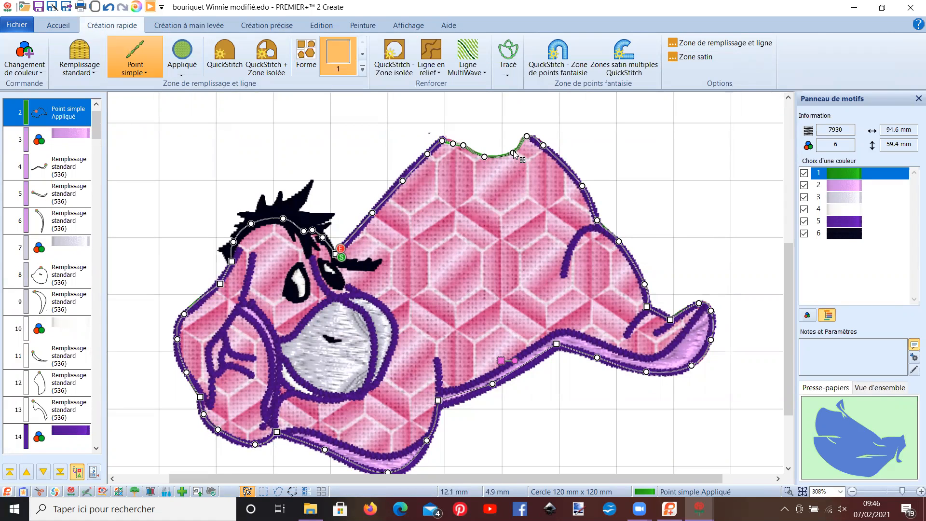
left_click_drag(513, 153, 465, 134)
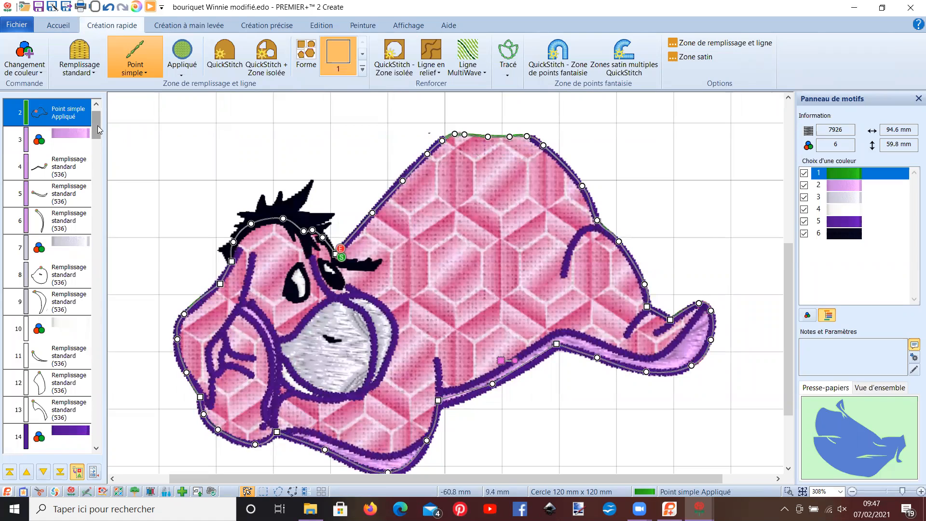
- Extend the upper end of the purple line along Eeyore's back up to the crest of the back
left_click_drag(97, 125, 99, 157)
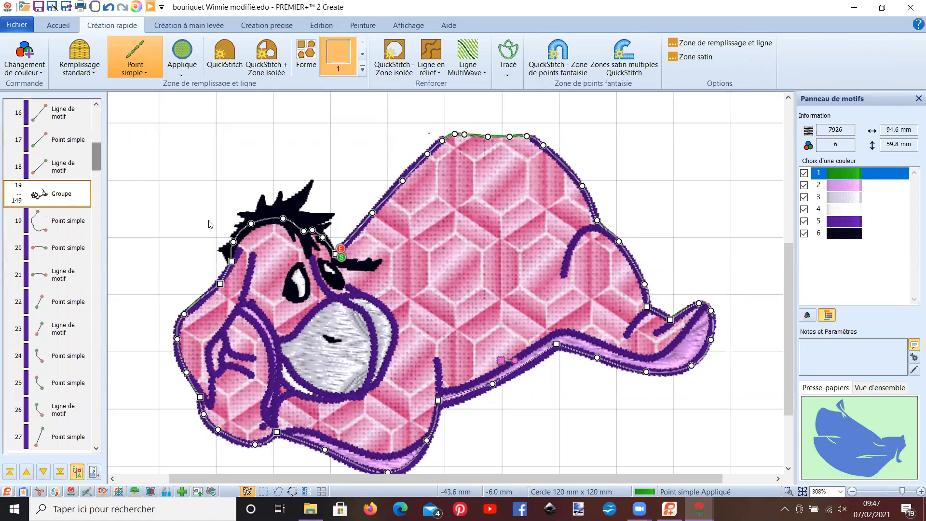
left_click(407, 176)
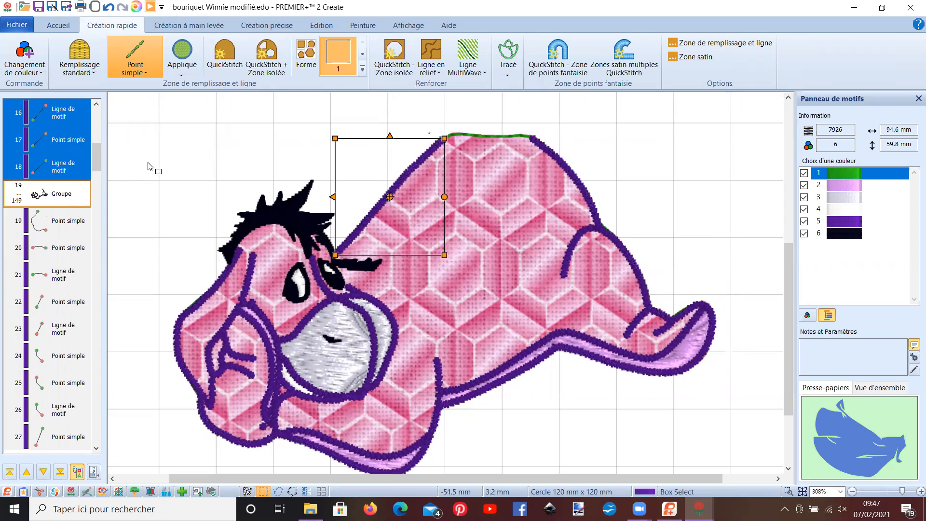
left_click_drag(99, 162, 99, 157)
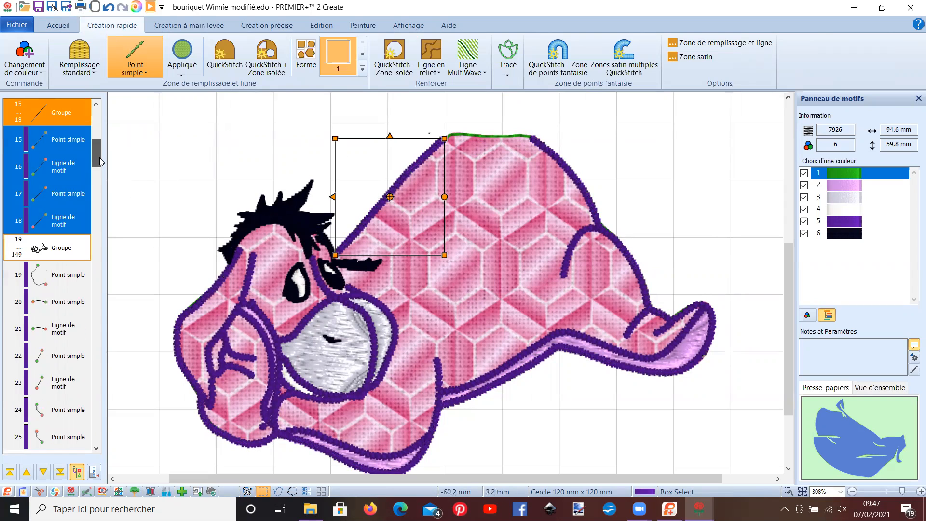
right_click(238, 179)
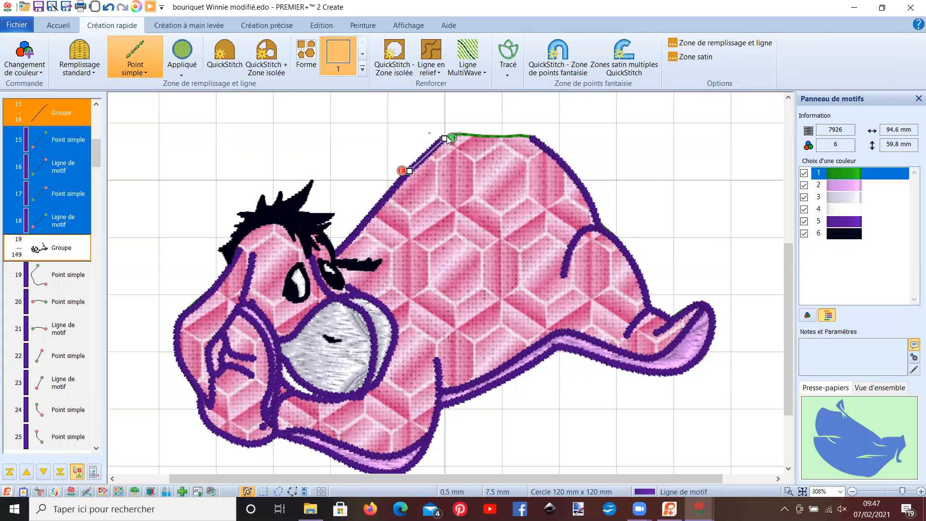
left_click_drag(444, 139, 466, 129)
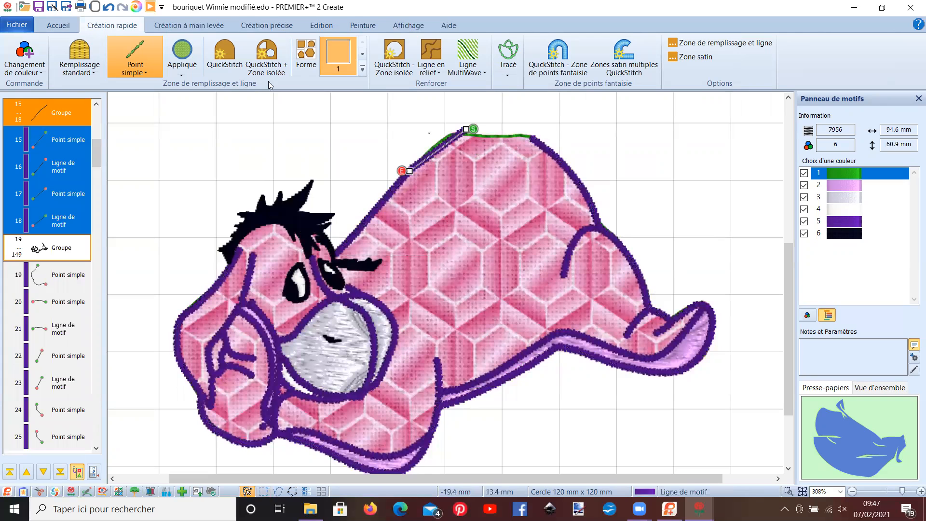
- Insert two points in the upper section of the purple back line and move its points to curve it further along the crest
left_click(68, 26)
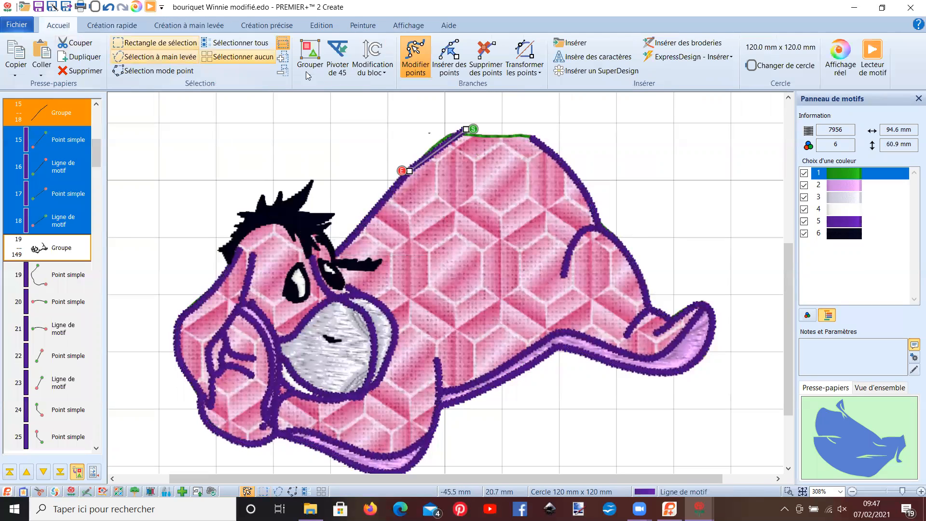
left_click(449, 54)
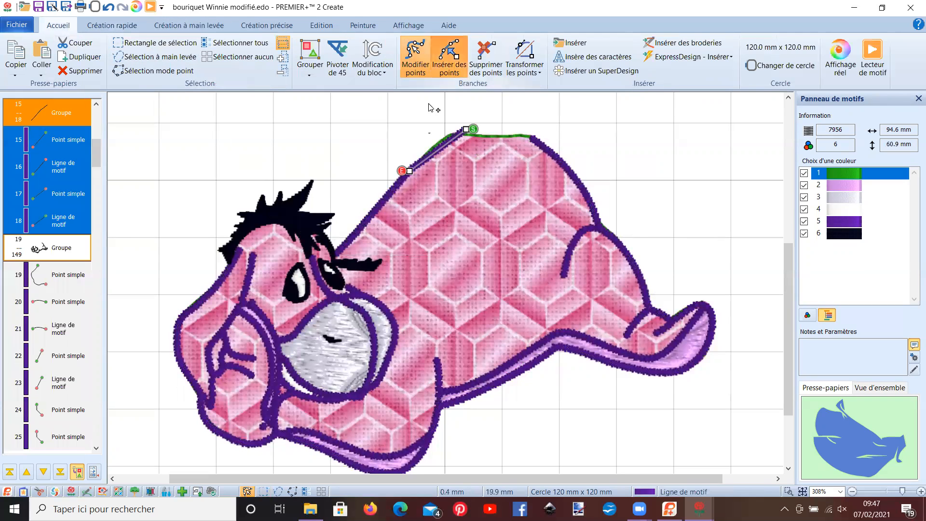
left_click(429, 155)
left_click(445, 141)
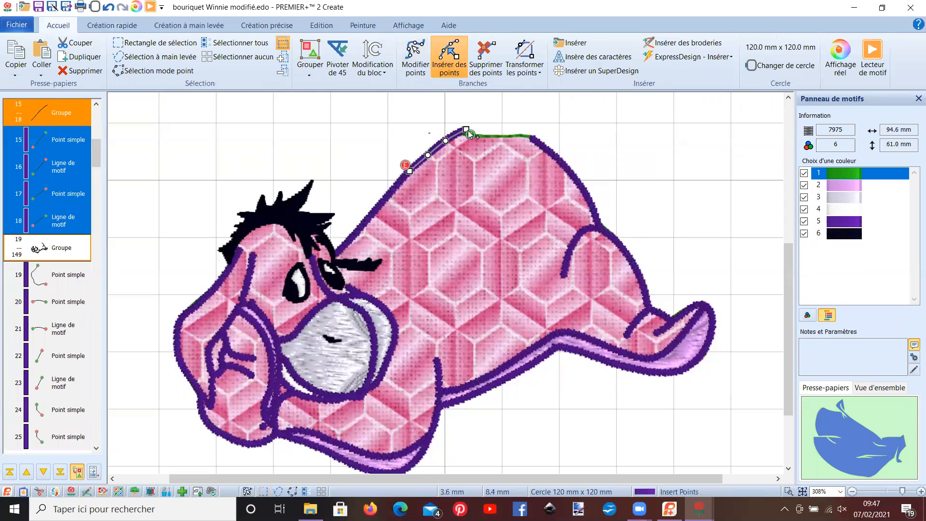
left_click(426, 62)
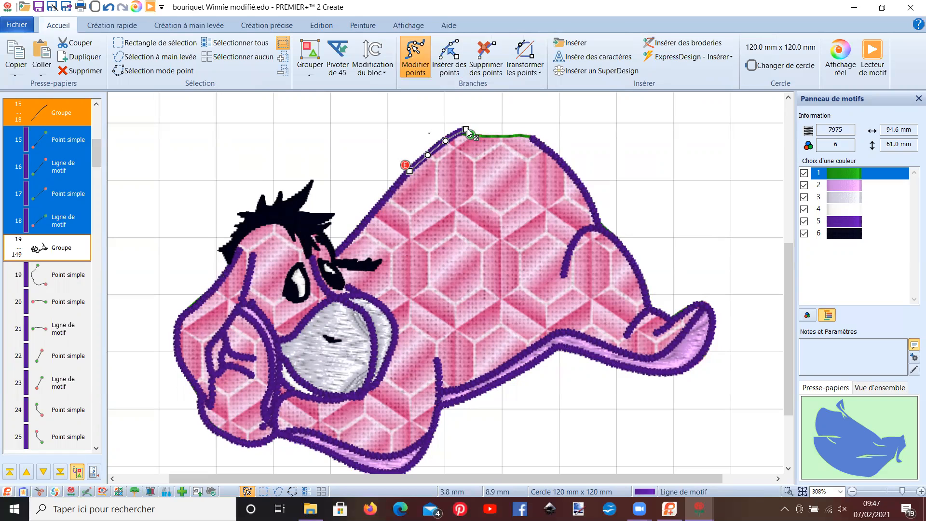
mouse_move(467, 128)
left_mouse_down()
mouse_move(481, 131)
mouse_move(456, 136)
left_mouse_up()
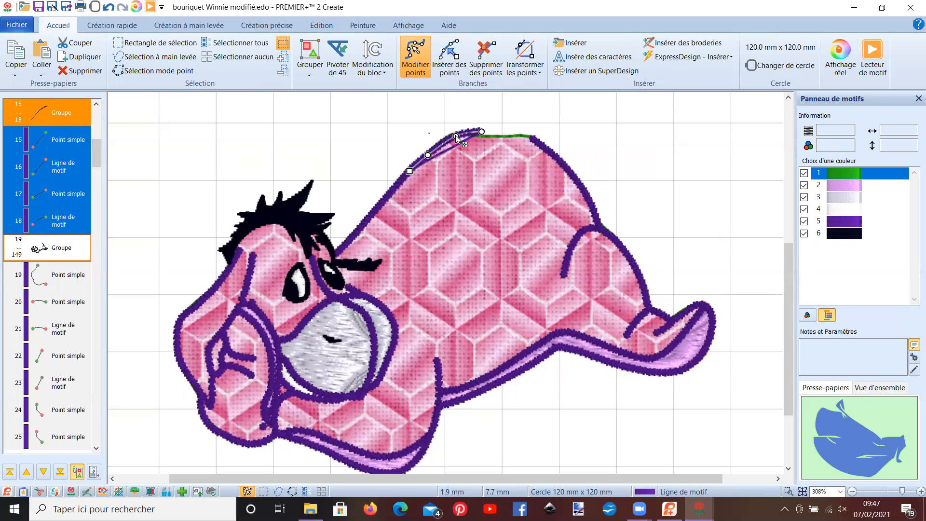
key("Escape")
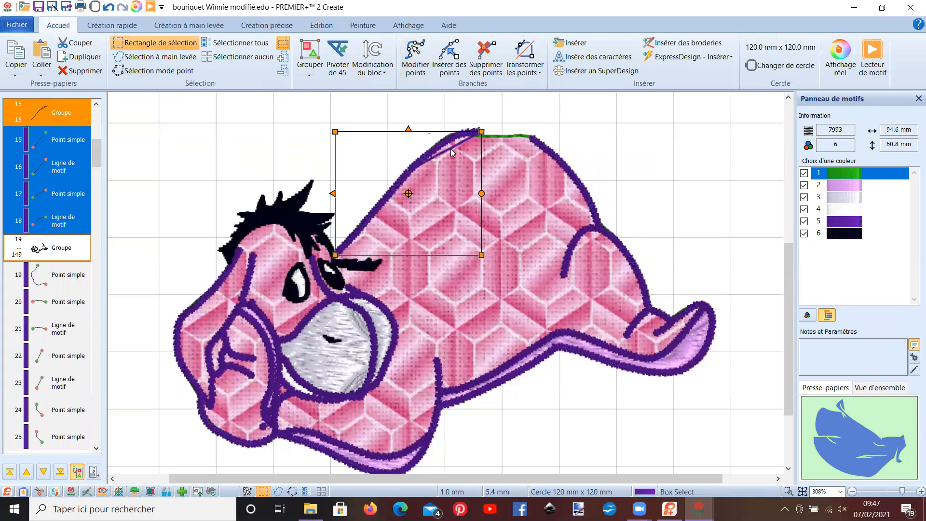
- Move the intermediate points of the purple back line slightly inward to smooth its curve toward the crest
right_click(451, 149)
right_click(447, 149)
right_click(460, 139)
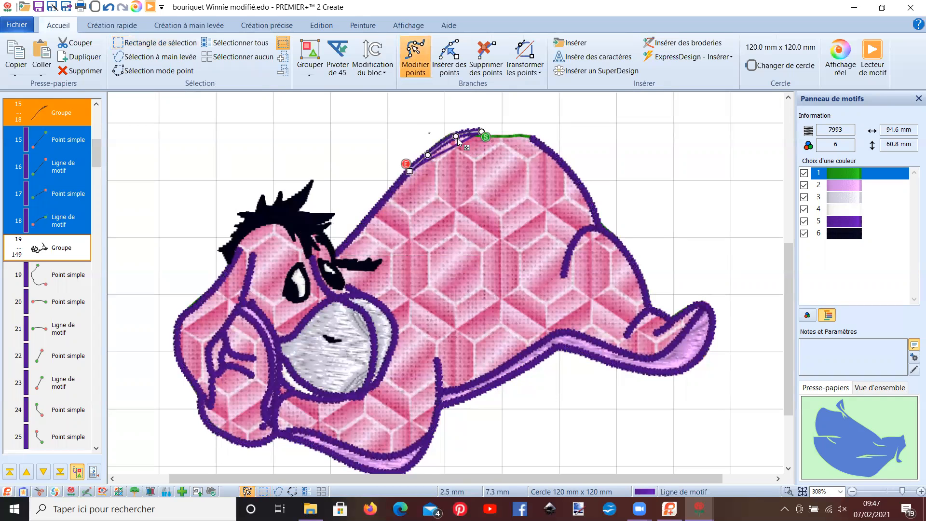
left_click_drag(457, 139, 460, 140)
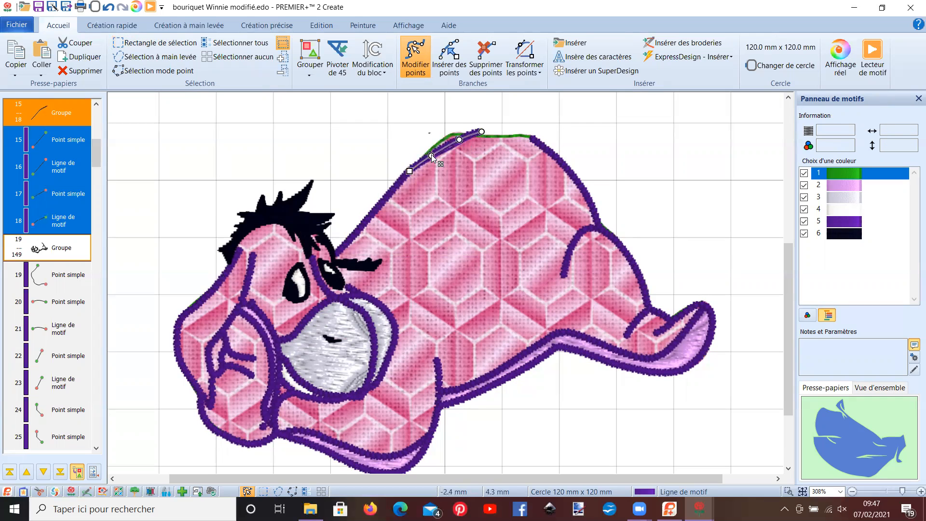
- Move a point of Eeyore's appliqué outline inward on the front slope of the back, beneath the purple line
left_click(502, 153)
mouse_move(455, 135)
left_mouse_down()
mouse_move(462, 140)
mouse_move(445, 149)
left_mouse_up()
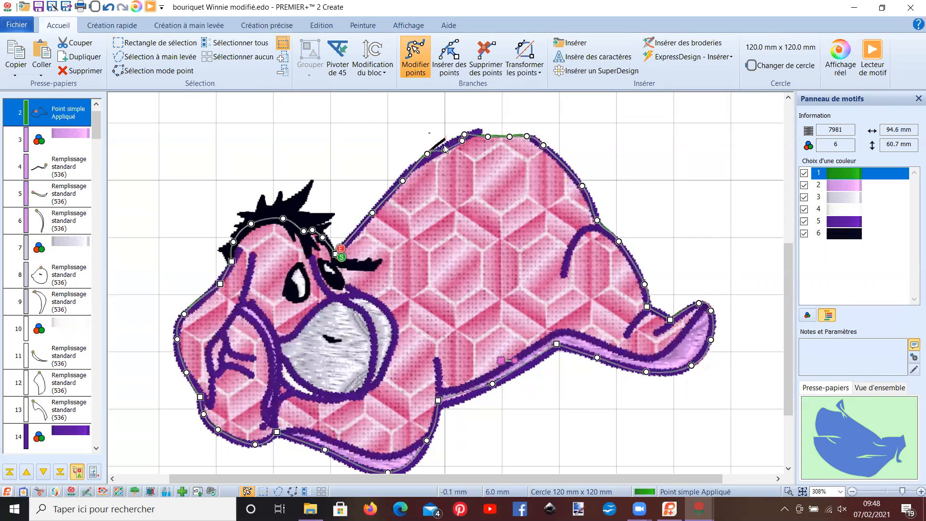
right_click(479, 133)
- Ungroup the large group of purple outline stitches so the rump line can be edited on its own
right_click(539, 140)
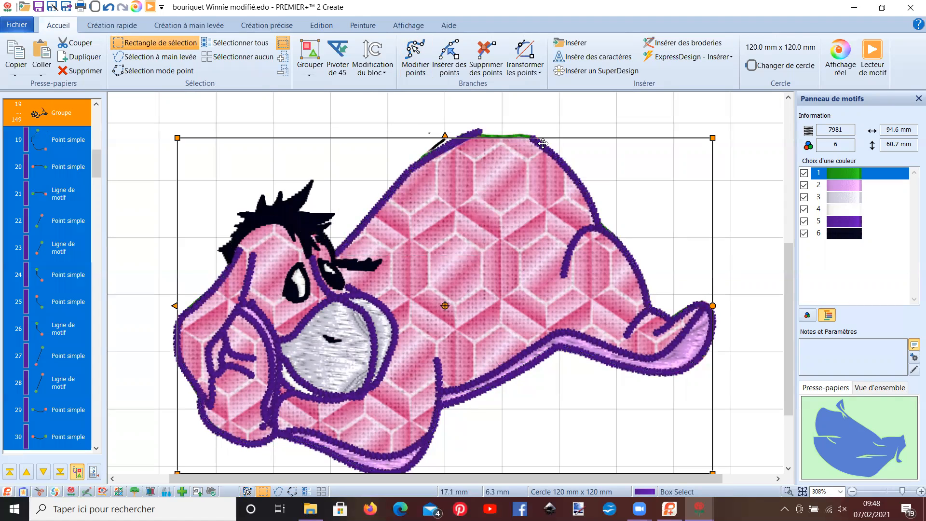
left_click(314, 74)
left_click(332, 103)
right_click(541, 149)
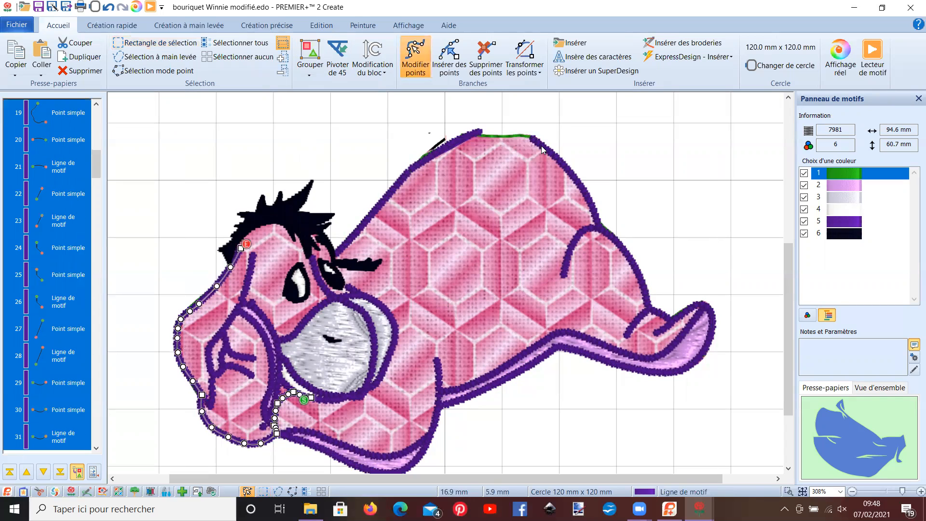
- Extend the upper end of the purple rump line up over the back toward the crest
left_click(531, 142)
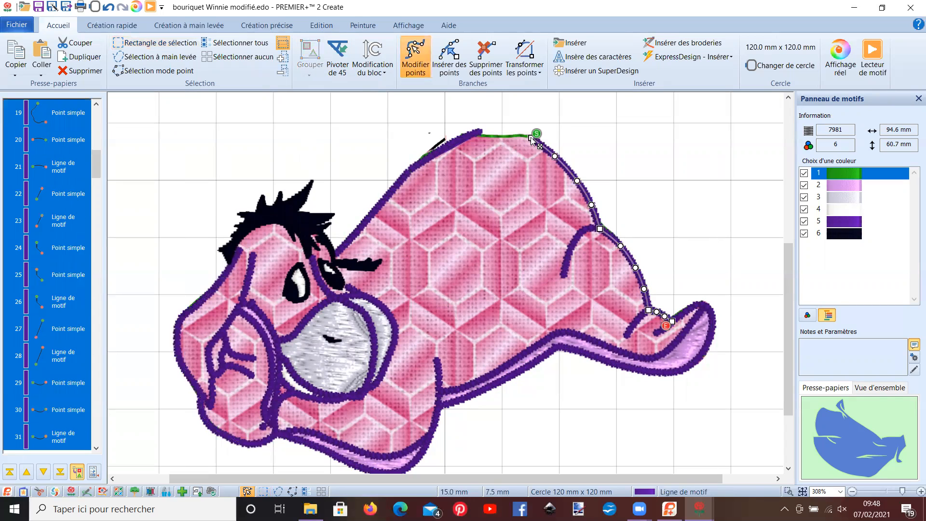
left_click(531, 139)
left_click_drag(532, 139, 497, 131)
- Insert two points in the upper section of the purple rump line and move its end point closer to the crest
left_click(457, 73)
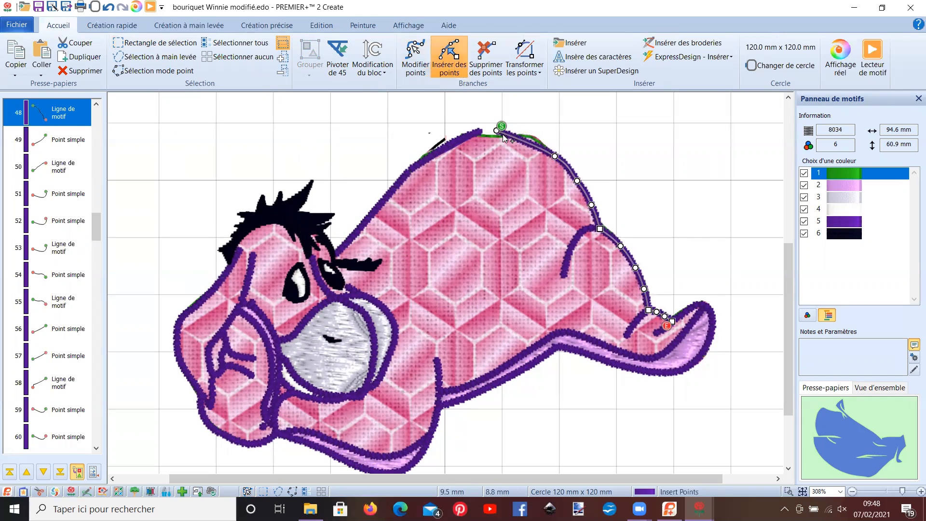
left_click(522, 137)
left_click(538, 143)
left_click(443, 74)
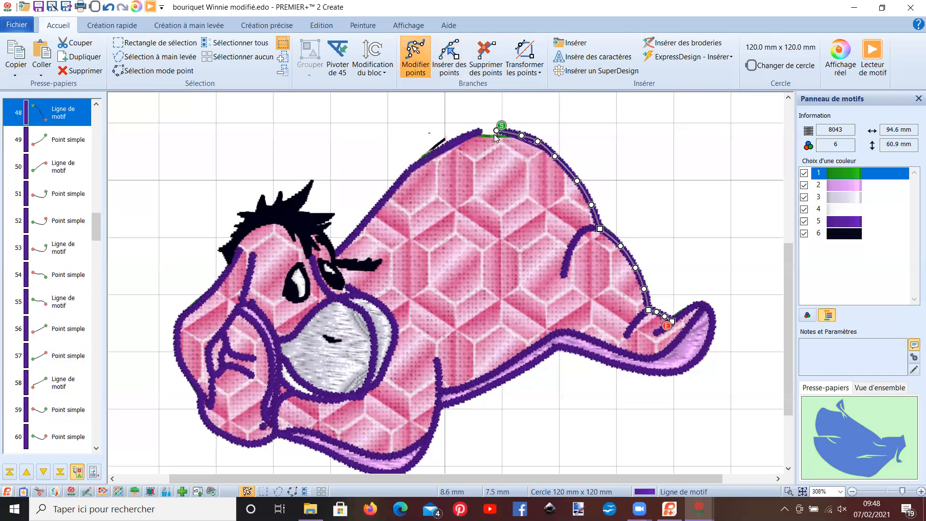
left_click_drag(497, 130, 488, 130)
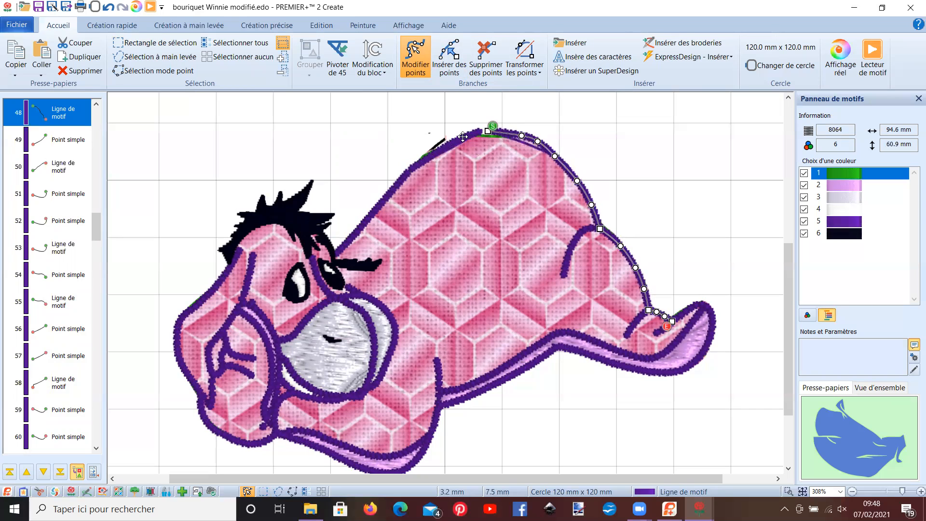
- Extend the upper end of the front purple back line so it meets the rump line at the crest
left_click(477, 132)
left_click(473, 130)
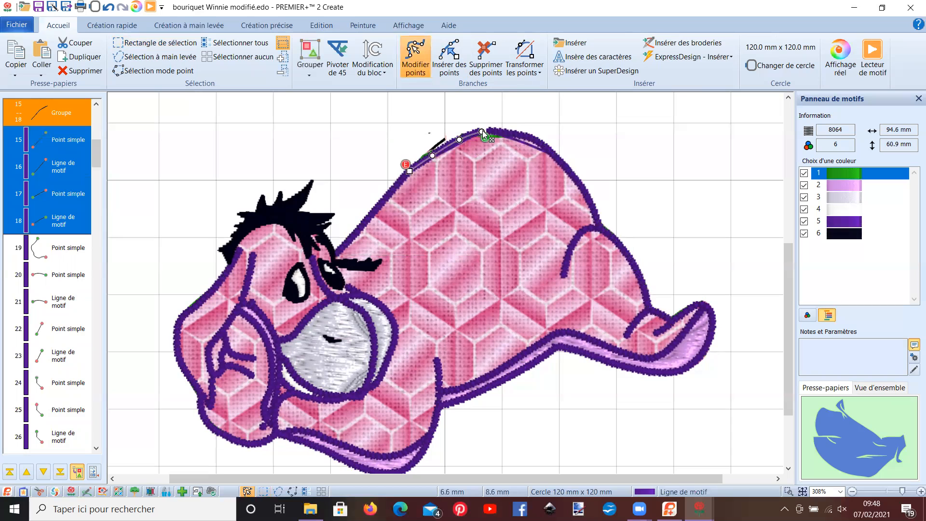
left_click_drag(483, 132, 488, 130)
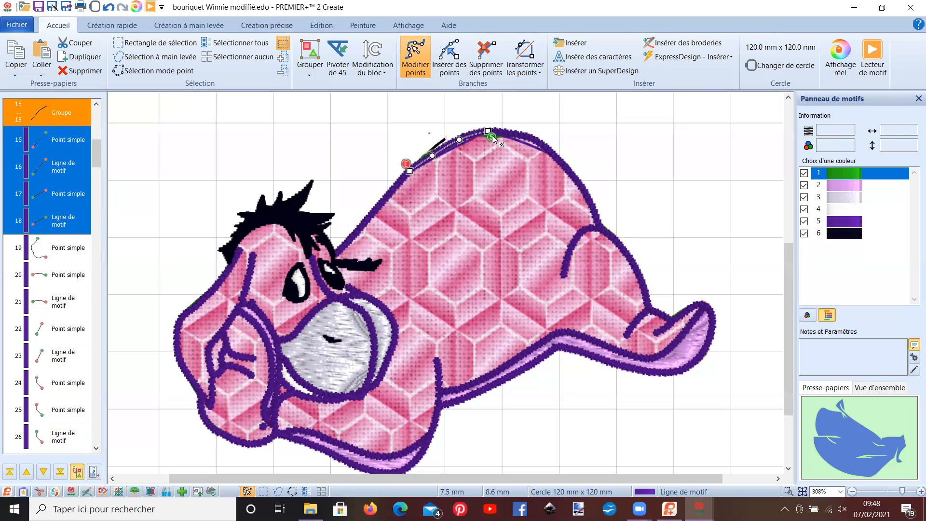
- Reposition the appliqué outline's points around the crest and upper rump so the fabric edge follows the purple line
left_click(505, 147)
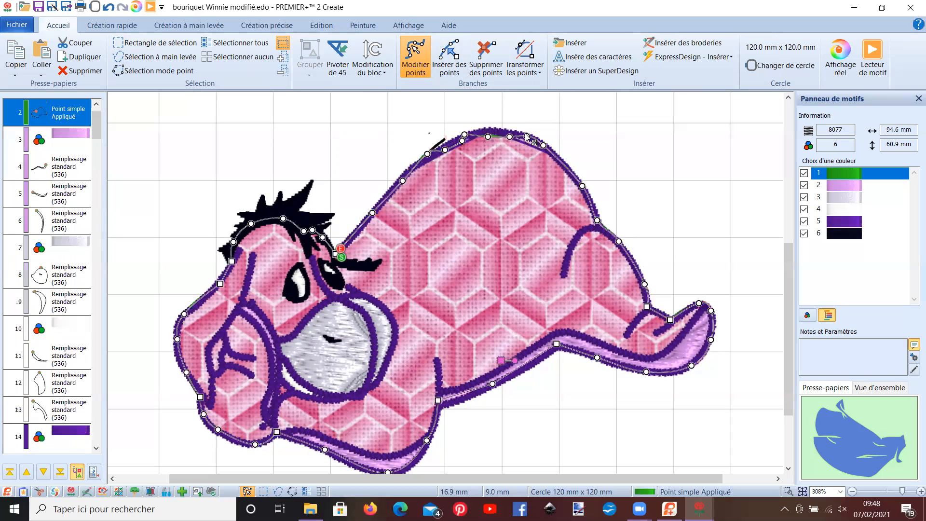
left_click_drag(510, 138, 486, 131)
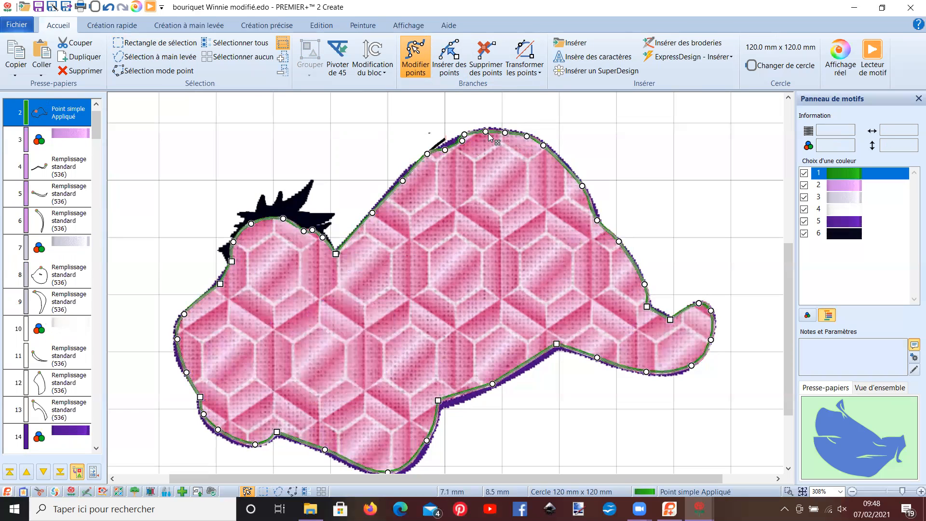
left_click(543, 150)
mouse_move(538, 141)
left_mouse_down()
mouse_move(519, 140)
mouse_move(543, 150)
left_mouse_up()
left_click(494, 154)
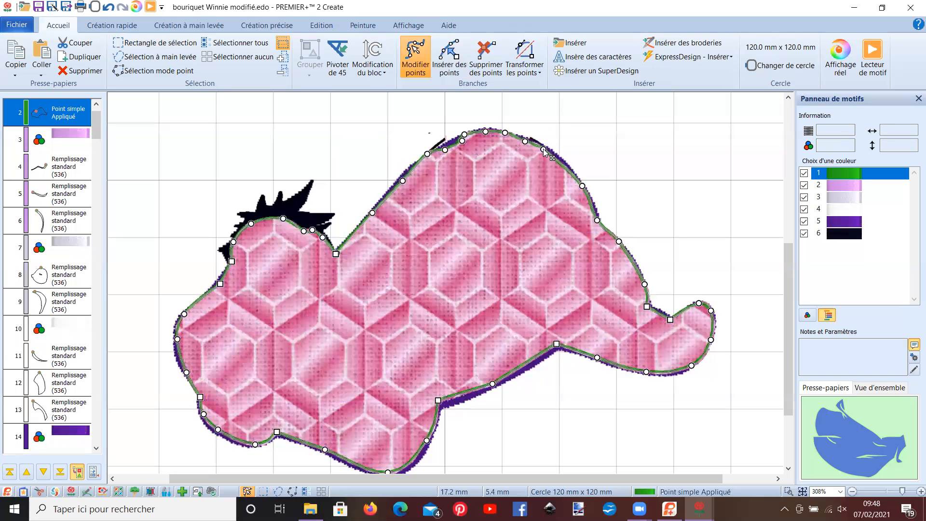
left_click(504, 134)
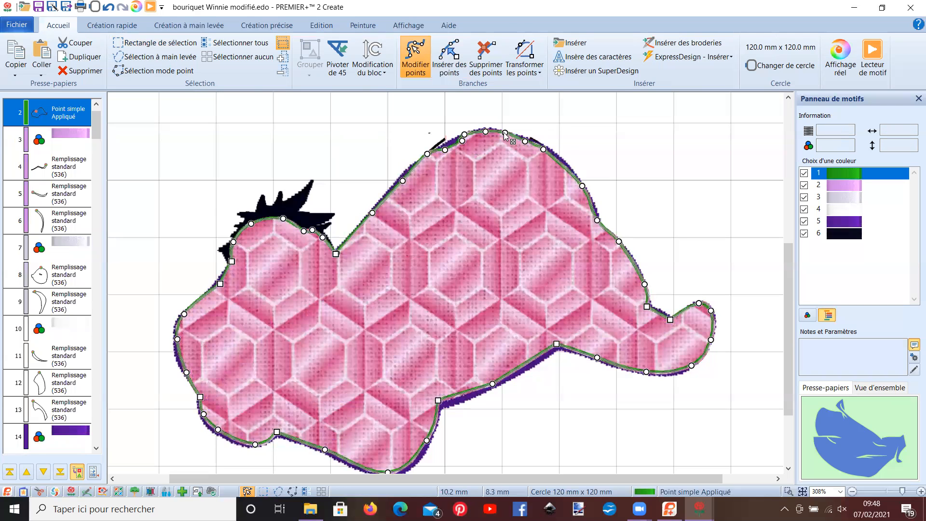
left_click(462, 140)
left_click_drag(463, 140, 457, 141)
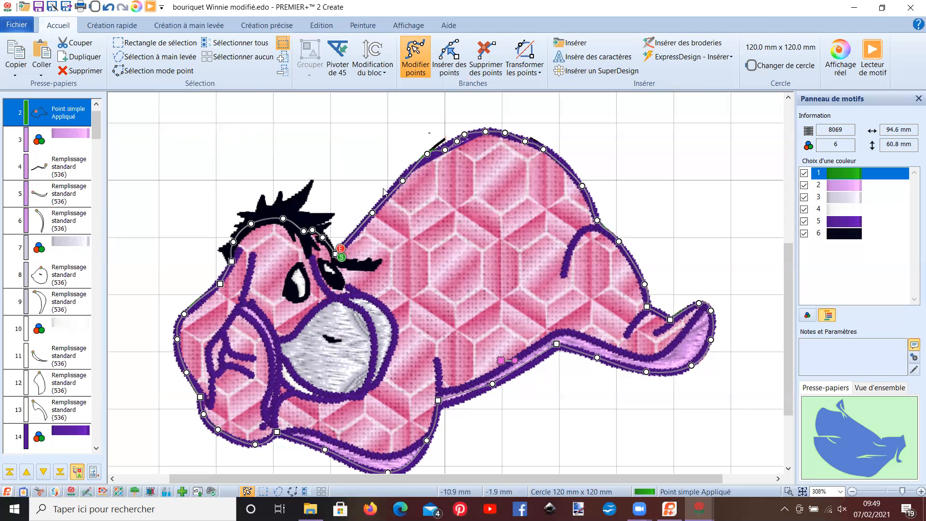
- Ungroup the front purple back line and move the nearby outline points so the appliqué edge stays beneath it
double_click(396, 181)
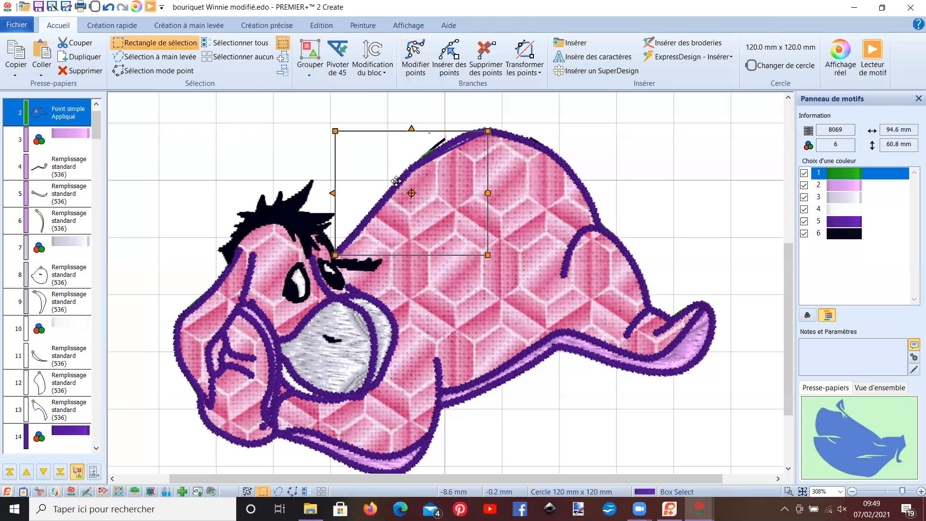
left_click(309, 77)
left_click(323, 103)
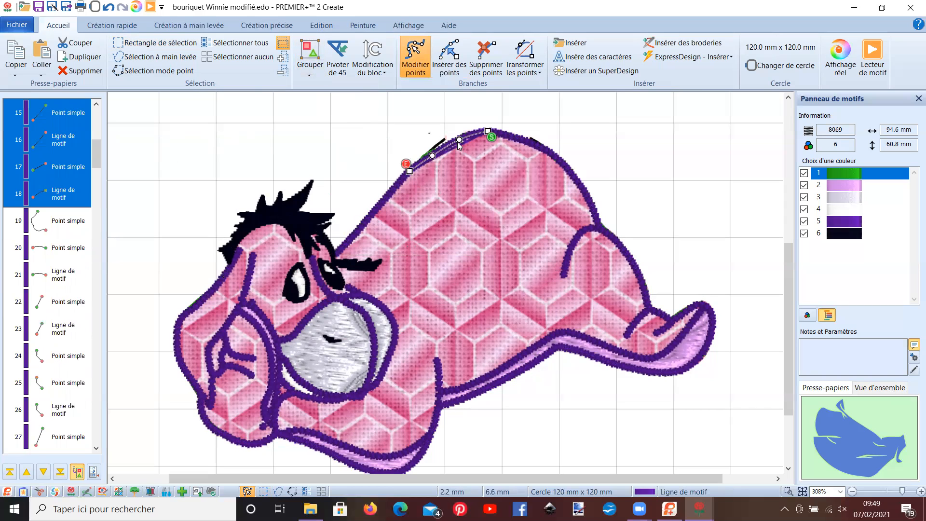
left_click_drag(459, 140, 429, 161)
left_click(431, 164)
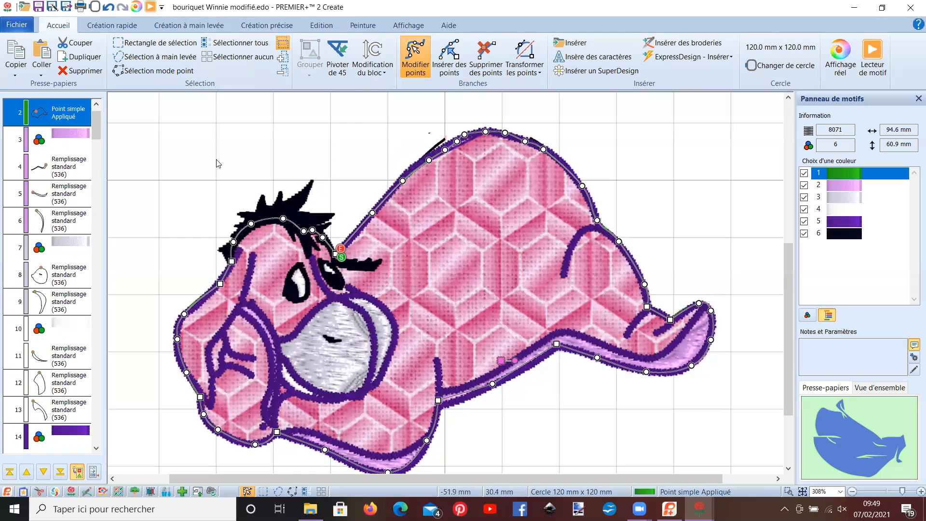
- Play the embroidery's stitch-out simulation at a faster speed to check the design, and close the player
left_click(150, 7)
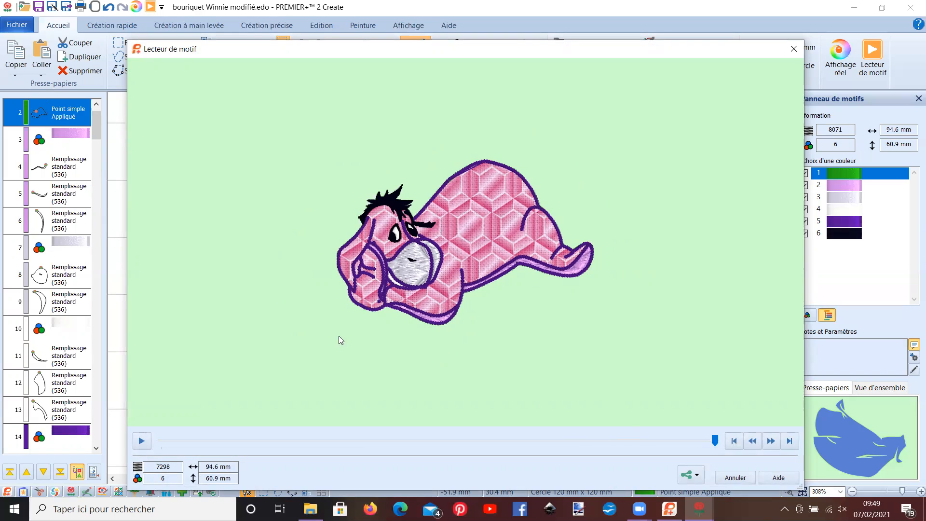
left_click(141, 441)
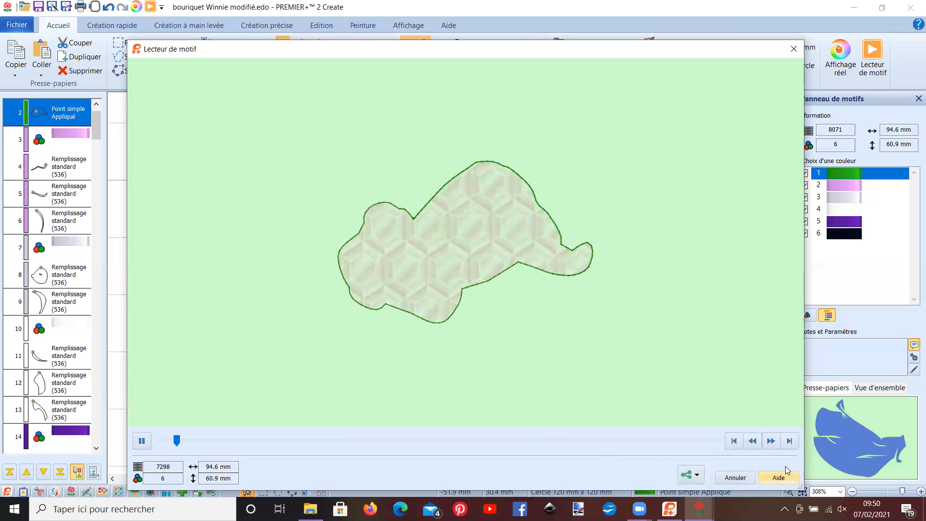
left_click(772, 441)
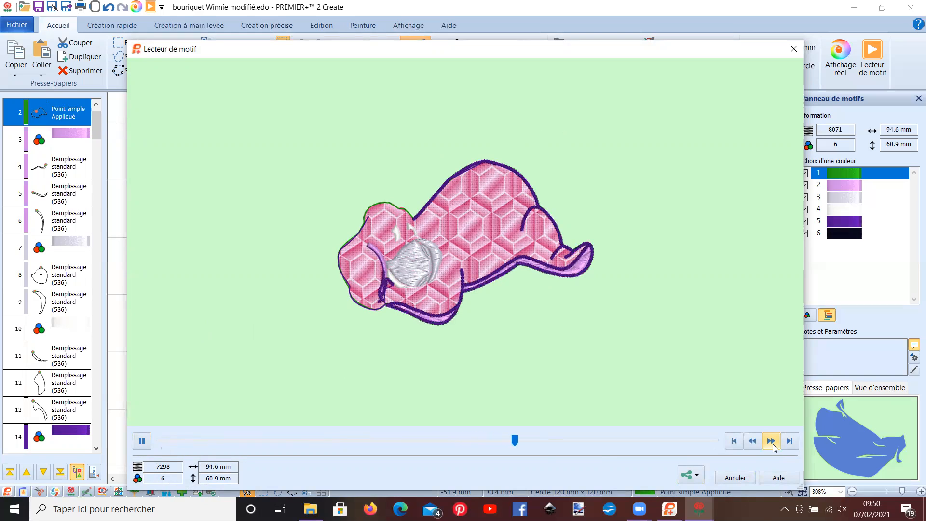
left_click(736, 478)
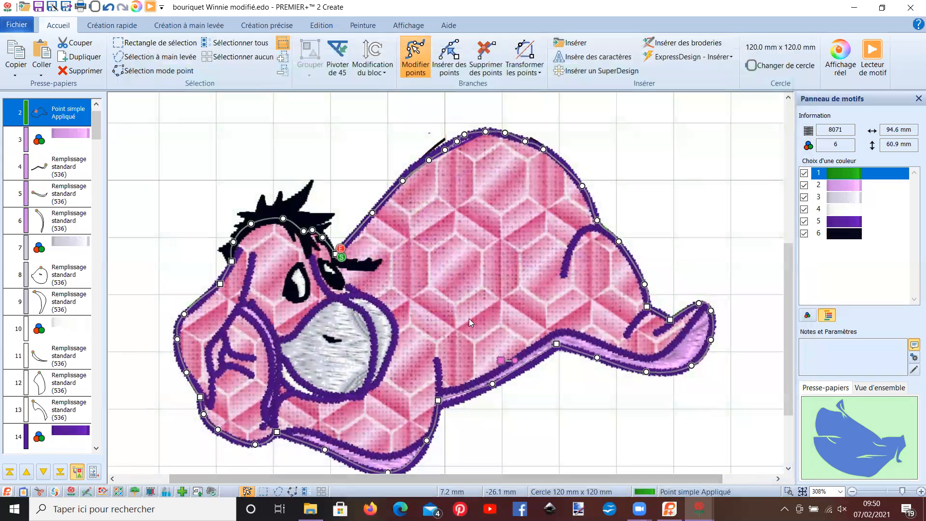